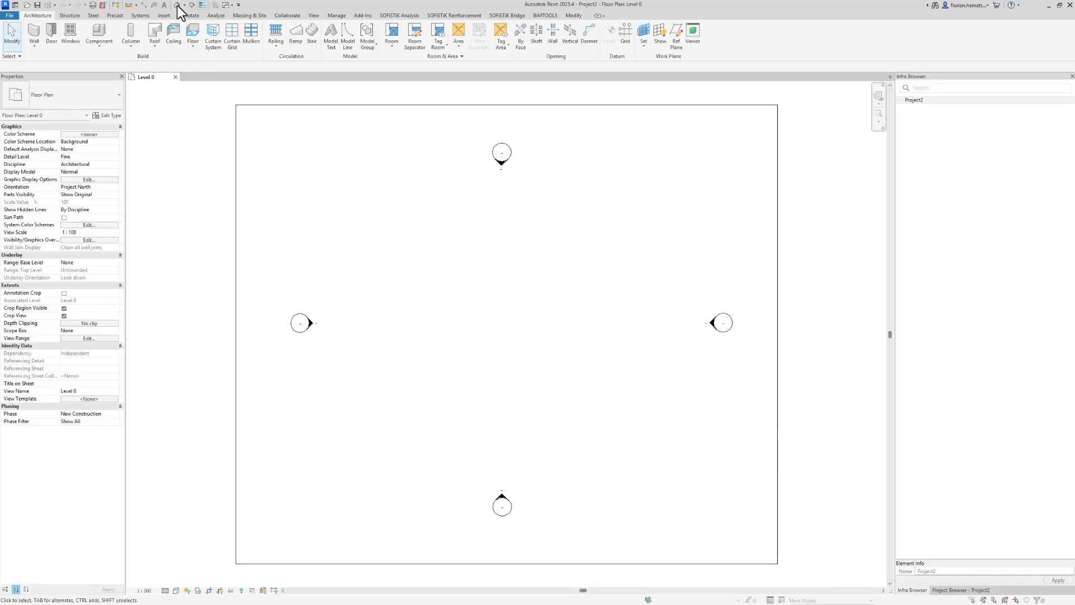
Open the default 3D view and close the Level 0 floor plan view
click(177, 5)
click(174, 78)
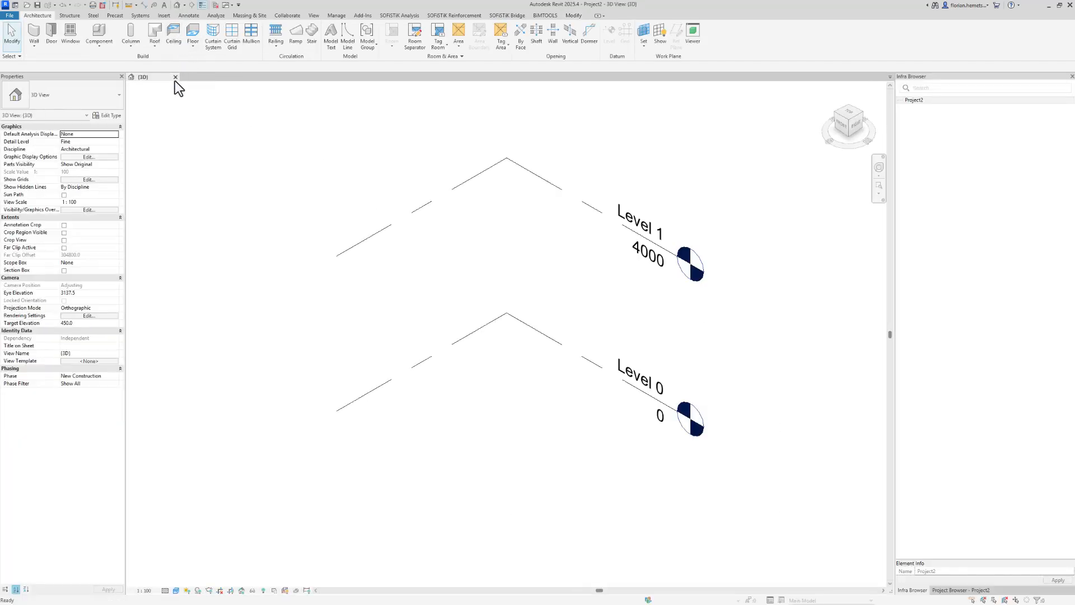
Create a new SOFiSTiK axis and delete its clothoid and arc segments, keeping only the 30000 line
click(500, 16)
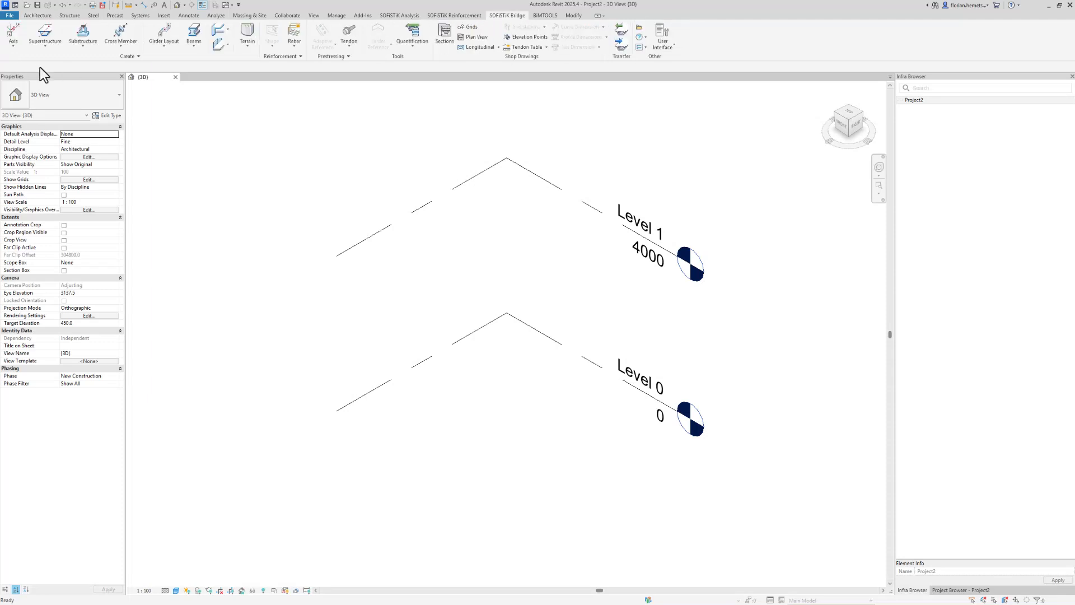
click(14, 45)
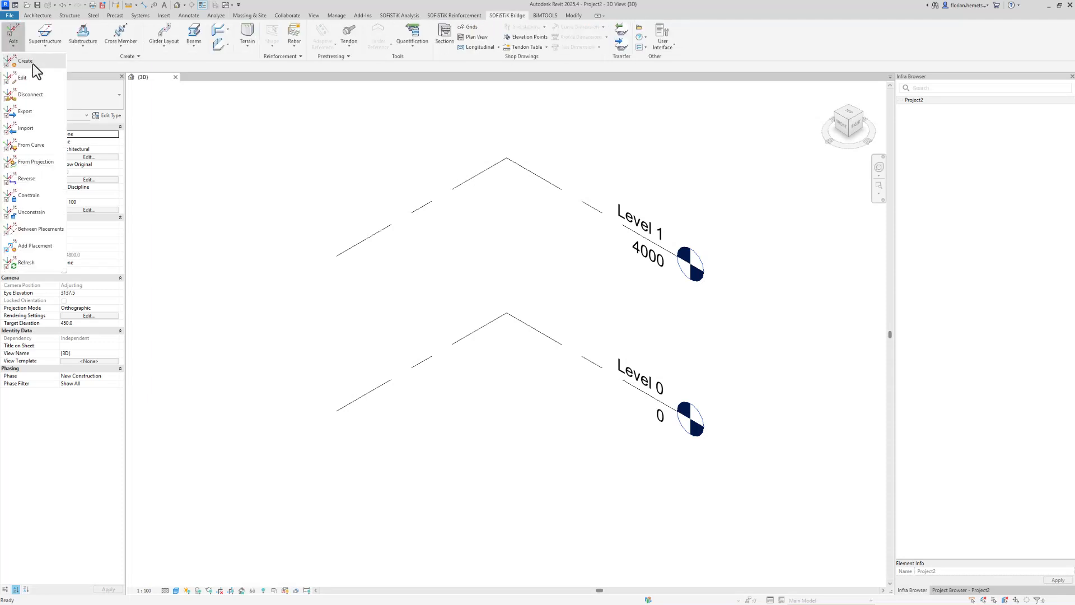
click(25, 61)
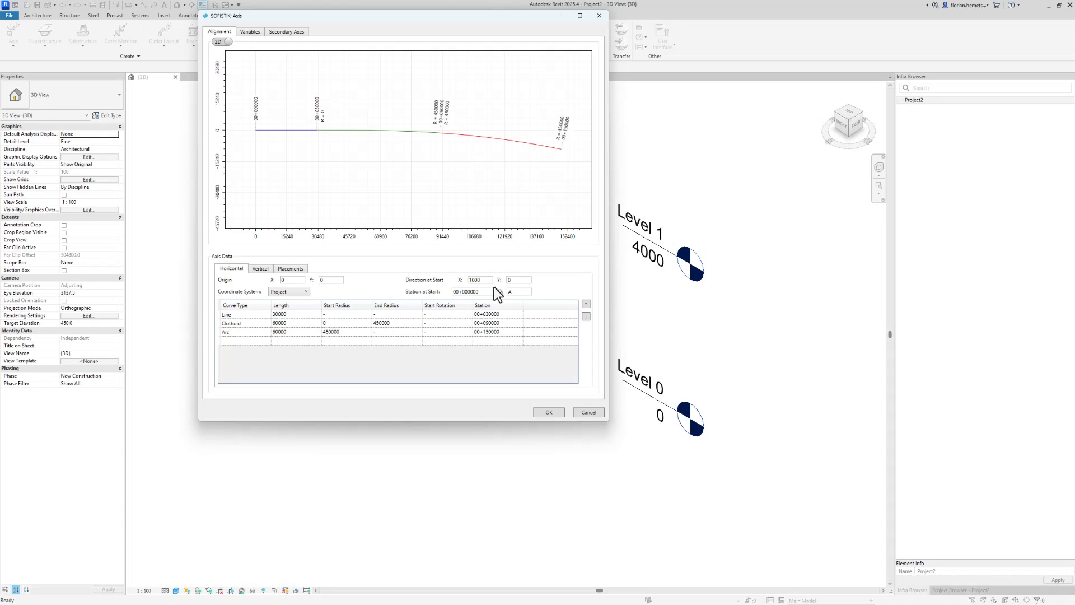
drag(262, 325, 264, 331)
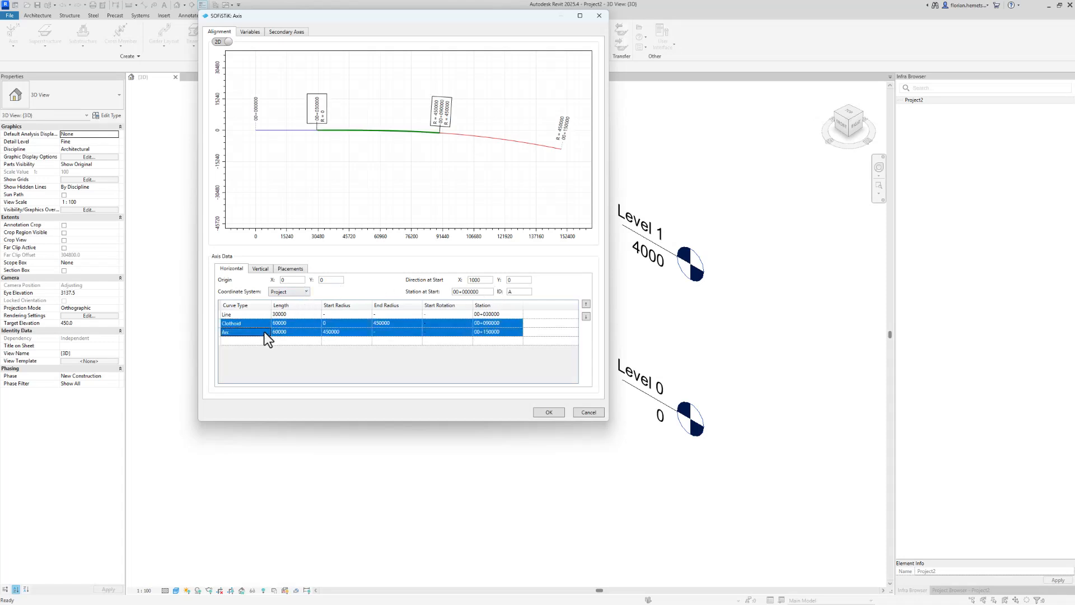
key(Delete)
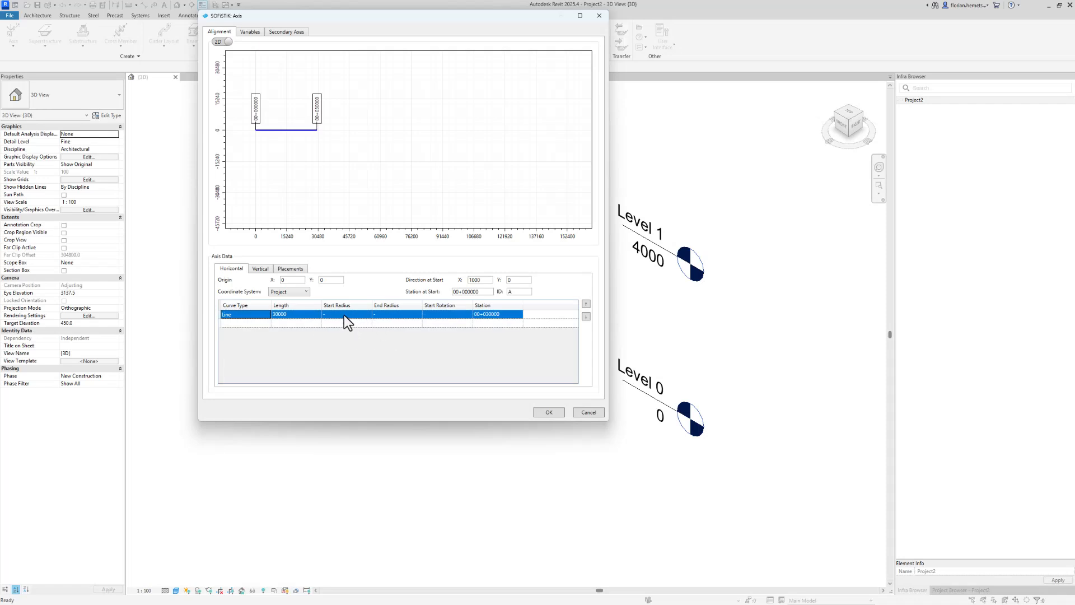
Set the placement stations of P1, P2 and P3 to 00+006000, 00+024000 and 00+030000, then confirm the axis
click(296, 269)
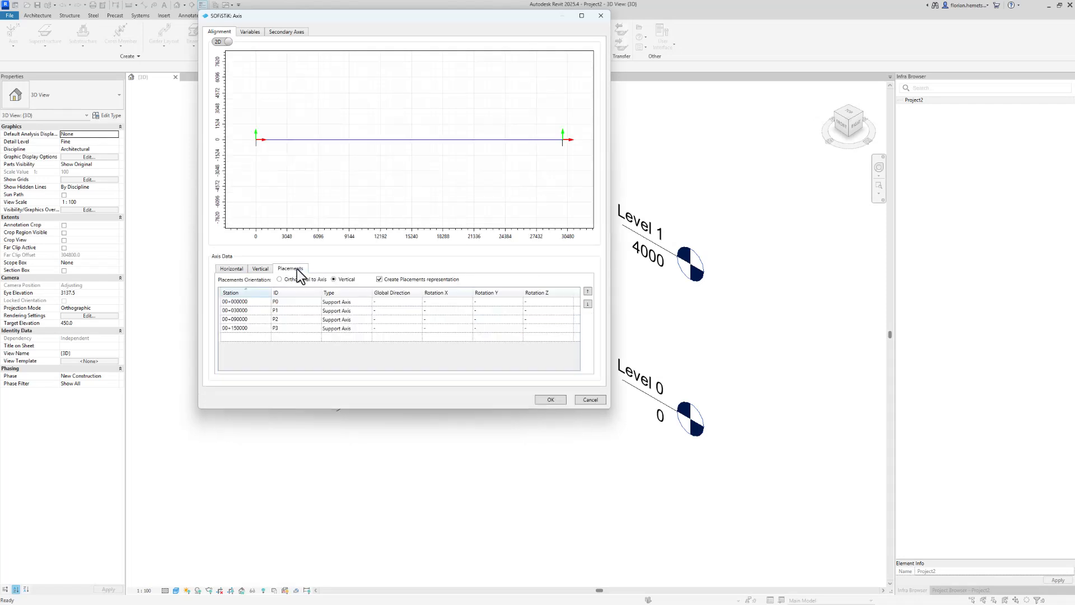
click(257, 309)
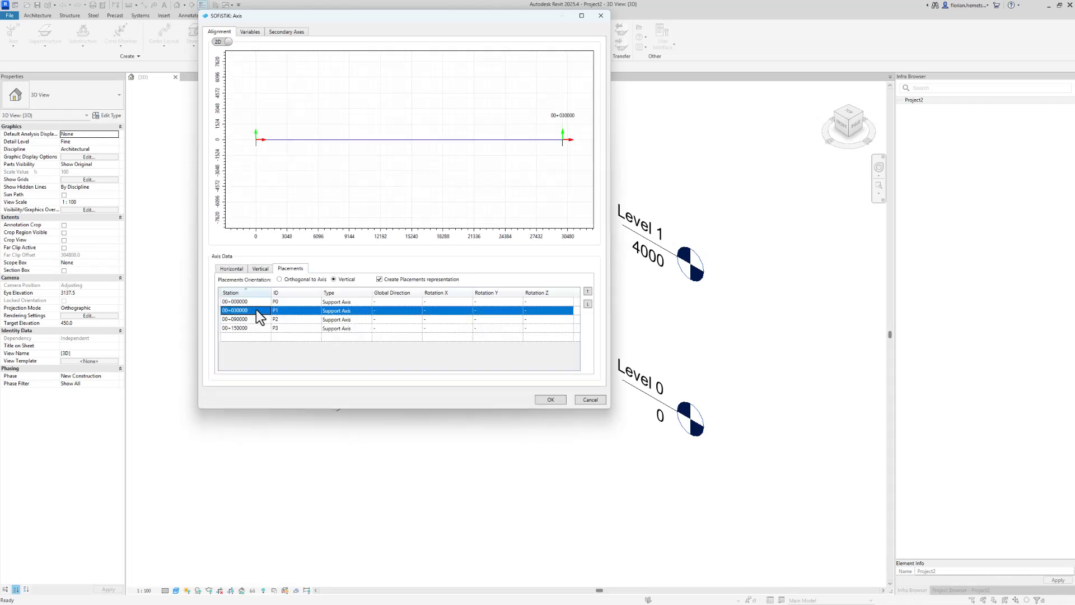
text(6)
click(263, 321)
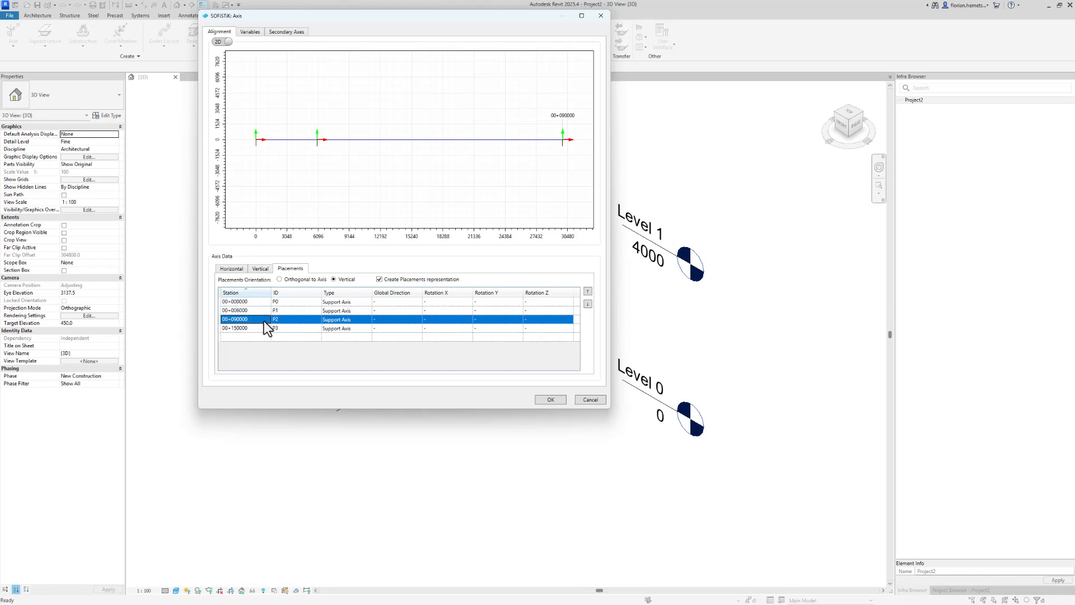
text(24000)
click(258, 331)
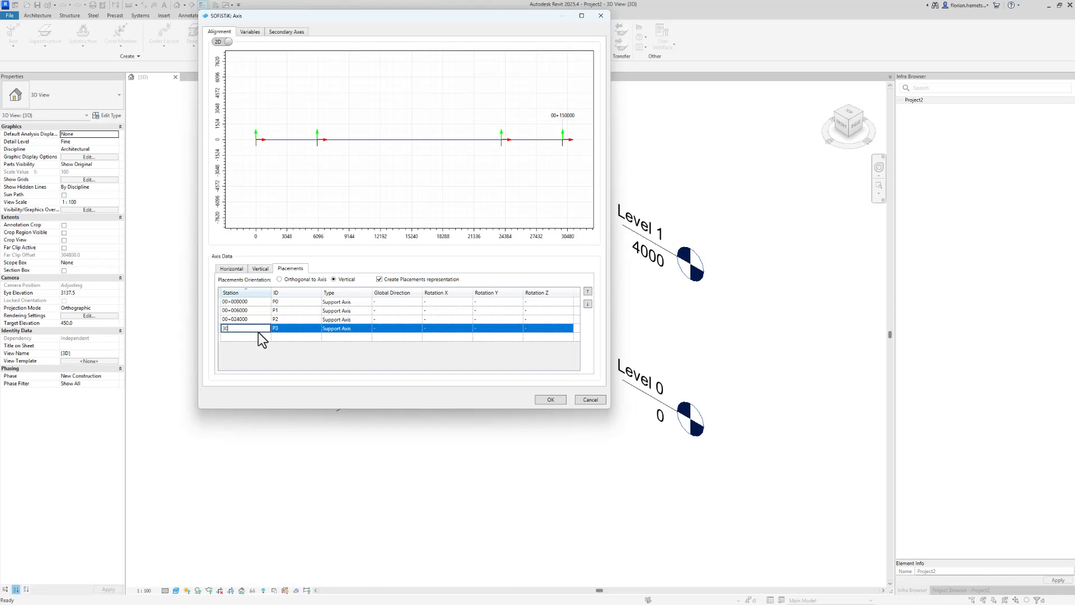
click(261, 318)
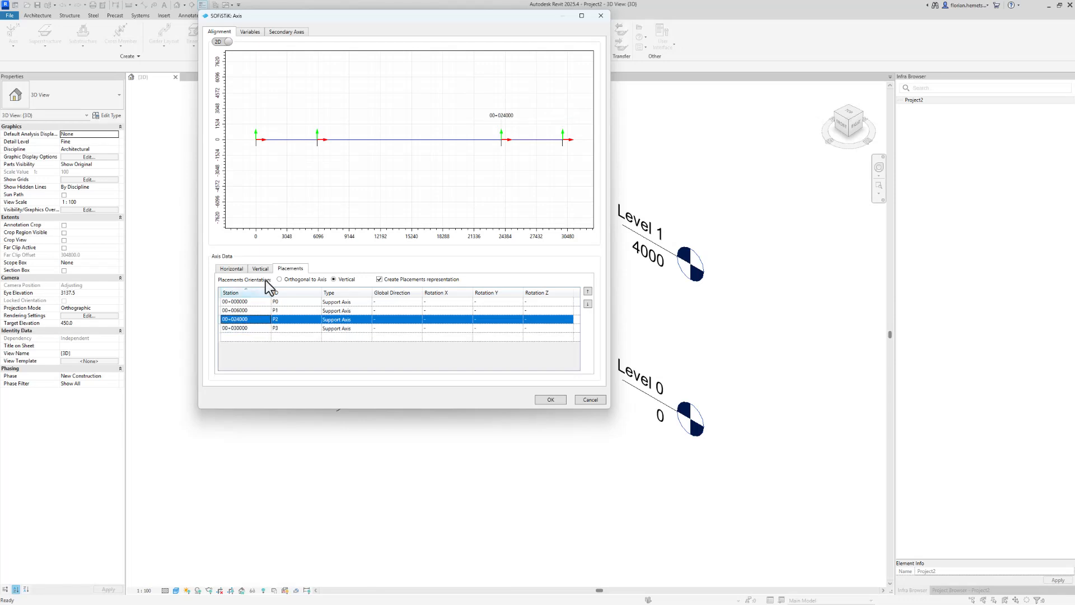
click(558, 401)
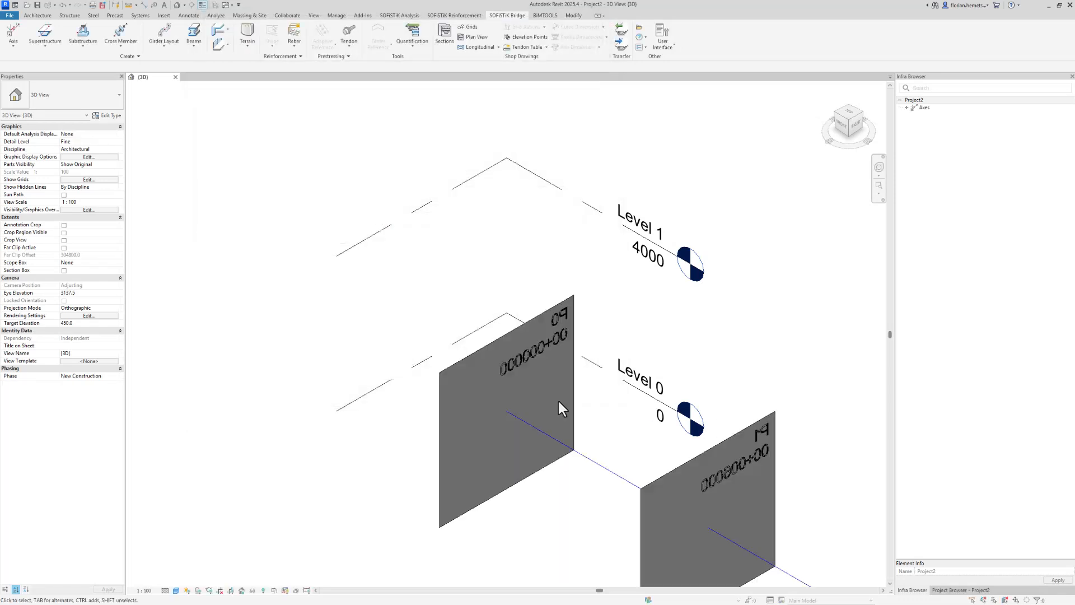
Reopen the axis and add a secondary axis named Vertical
scroll(418, 420, down, 3)
shift+middle_drag(418, 420, 647, 422)
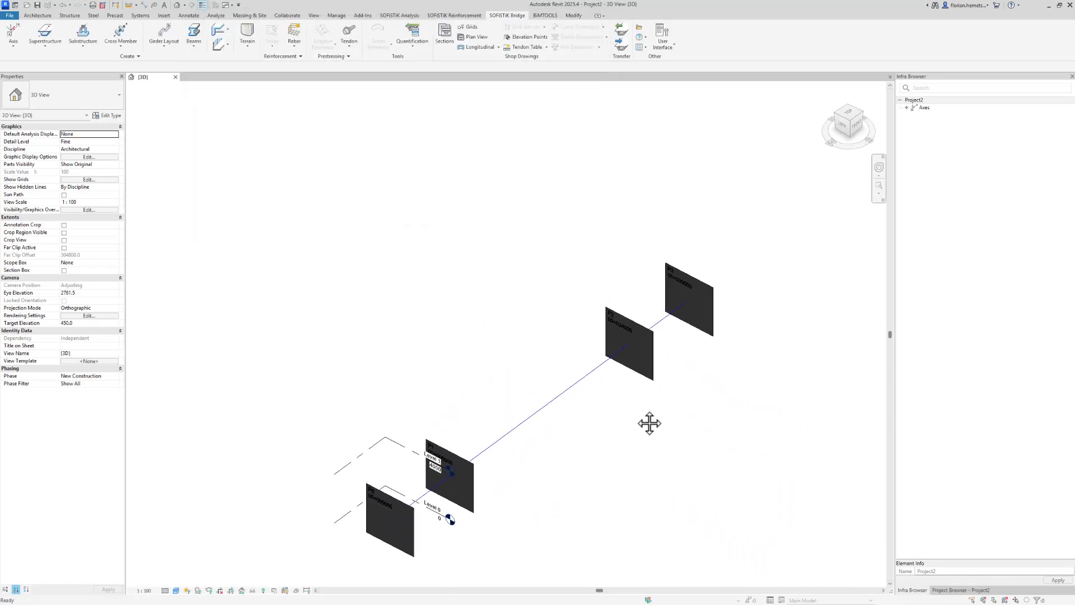
click(596, 370)
click(422, 32)
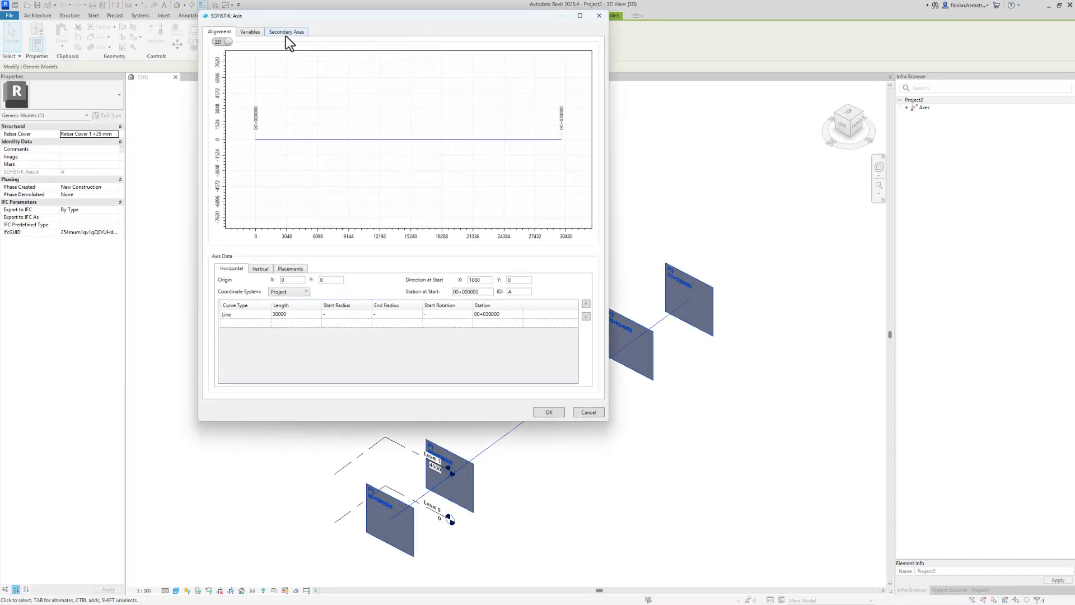
click(285, 32)
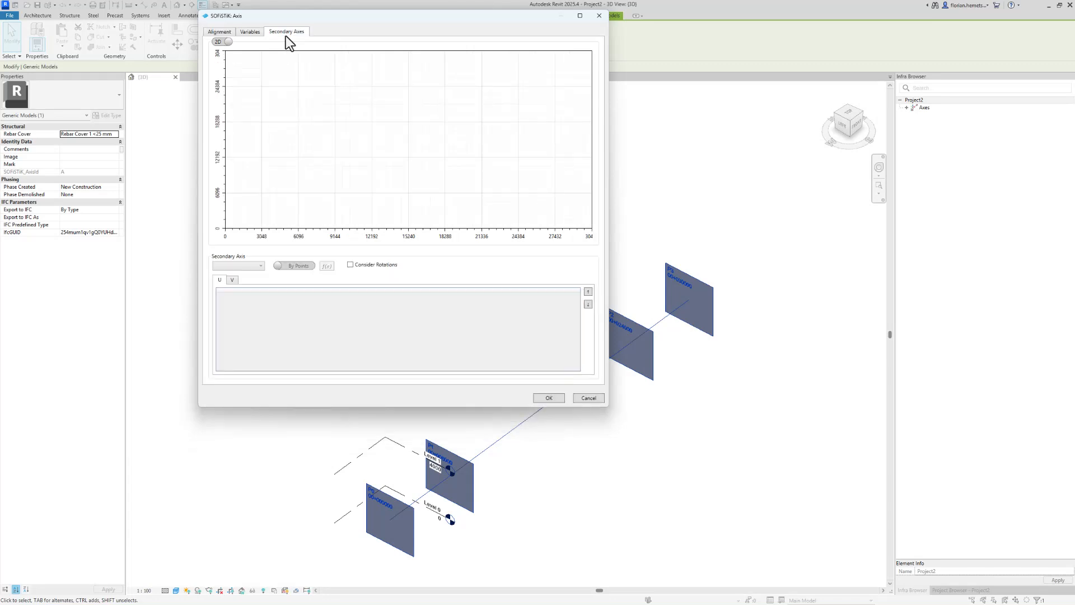
click(238, 265)
text(Vertical)
click(262, 275)
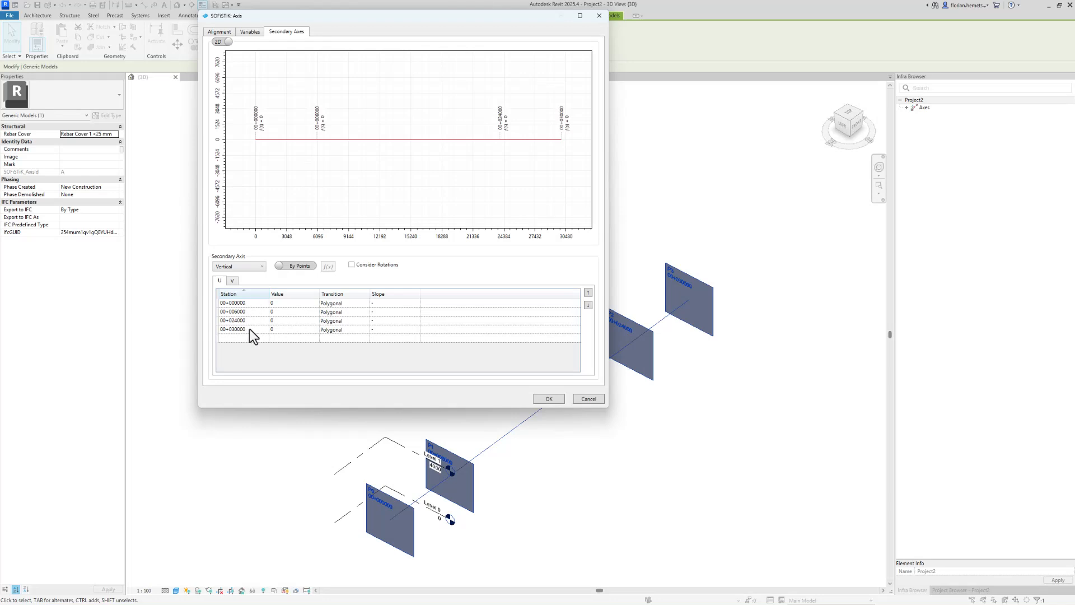
Enter the Vertical axis V offsets: -2000, -1500, -1500 and -2000 at the four stations
click(234, 281)
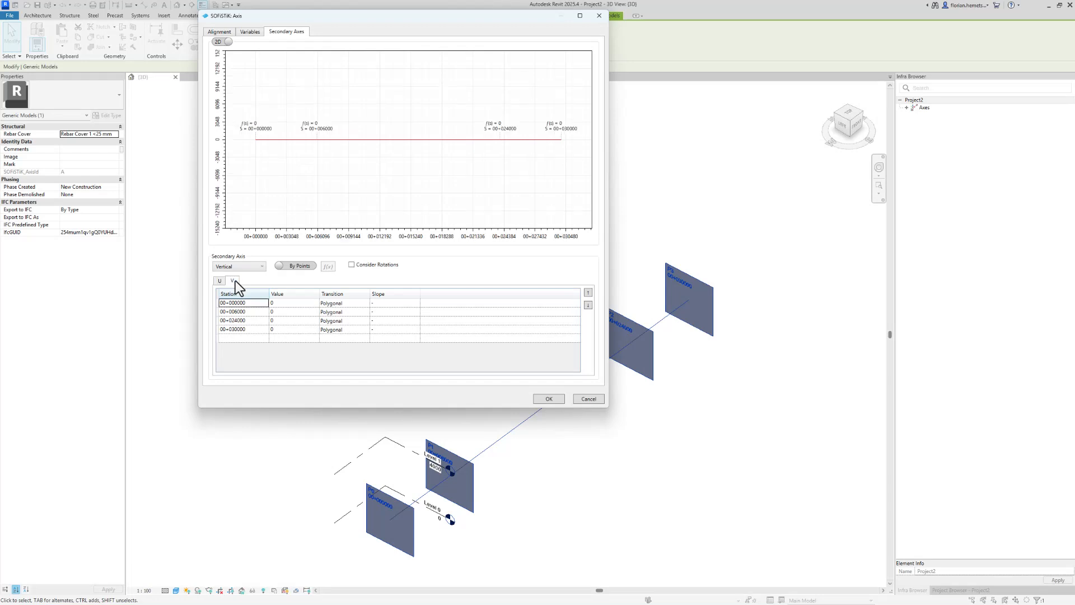
click(295, 304)
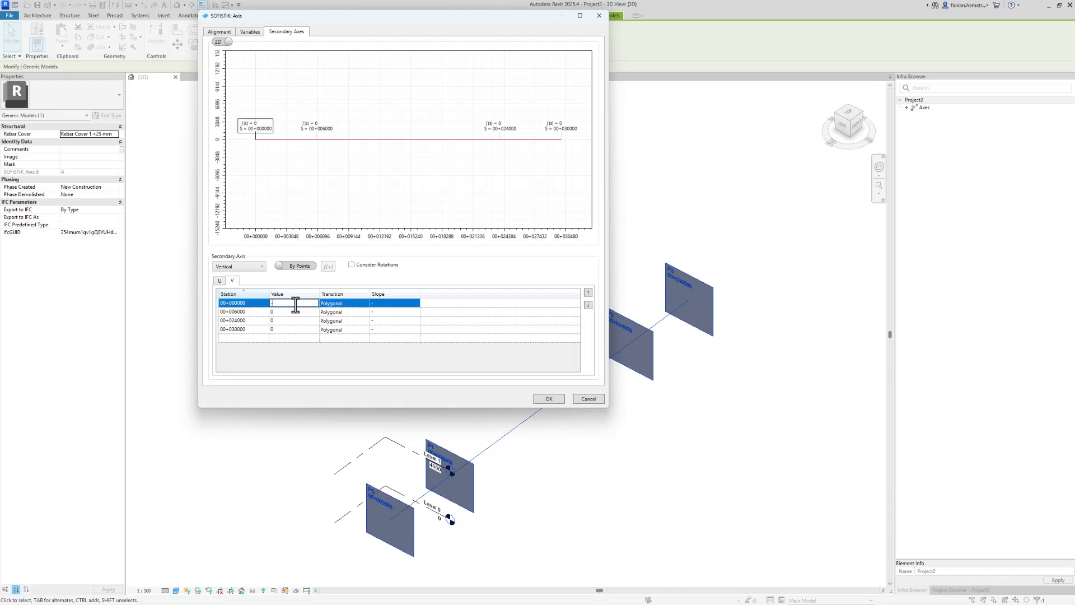
text(-2000)
click(287, 313)
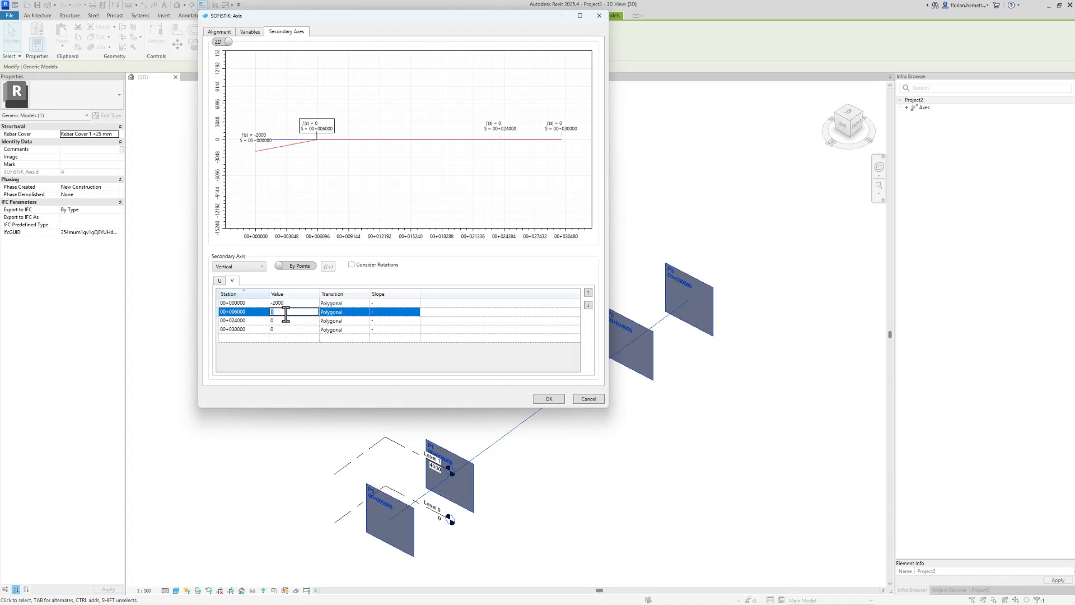
text(-1500)
click(290, 321)
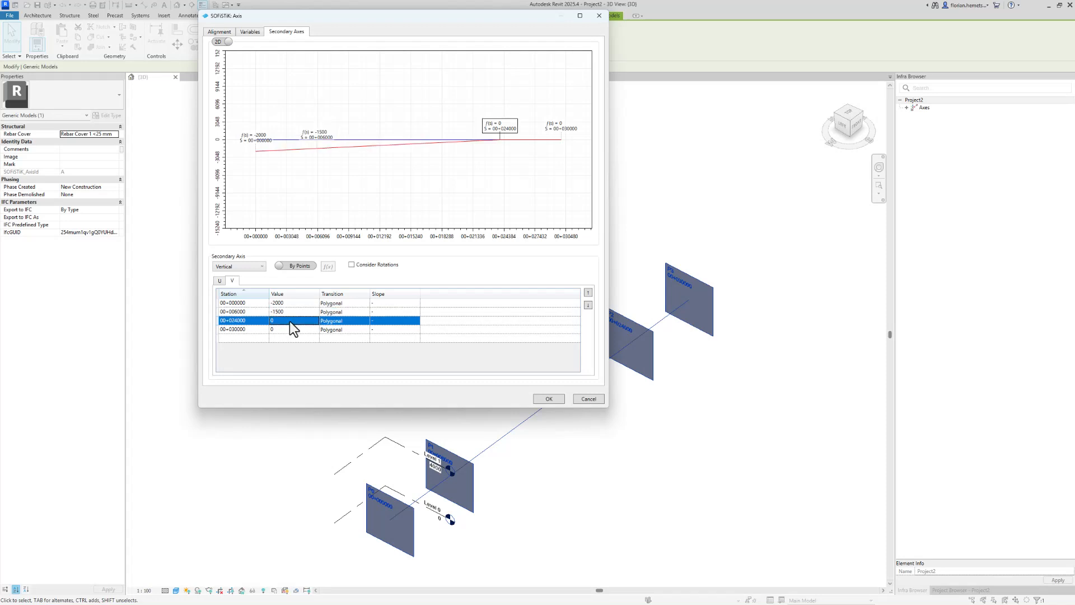
text(-1500)
click(287, 332)
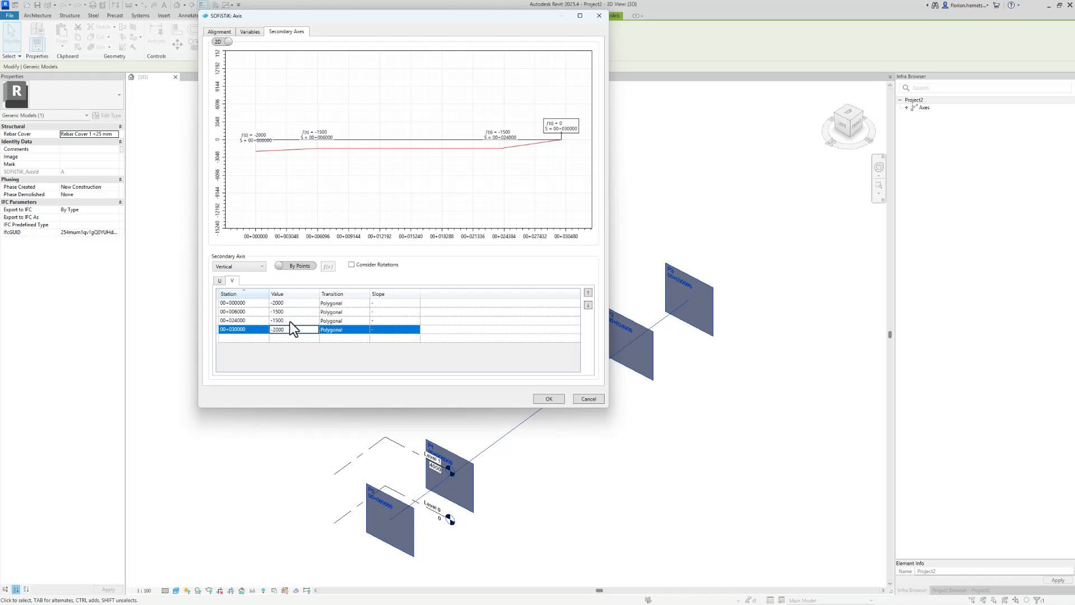
click(290, 320)
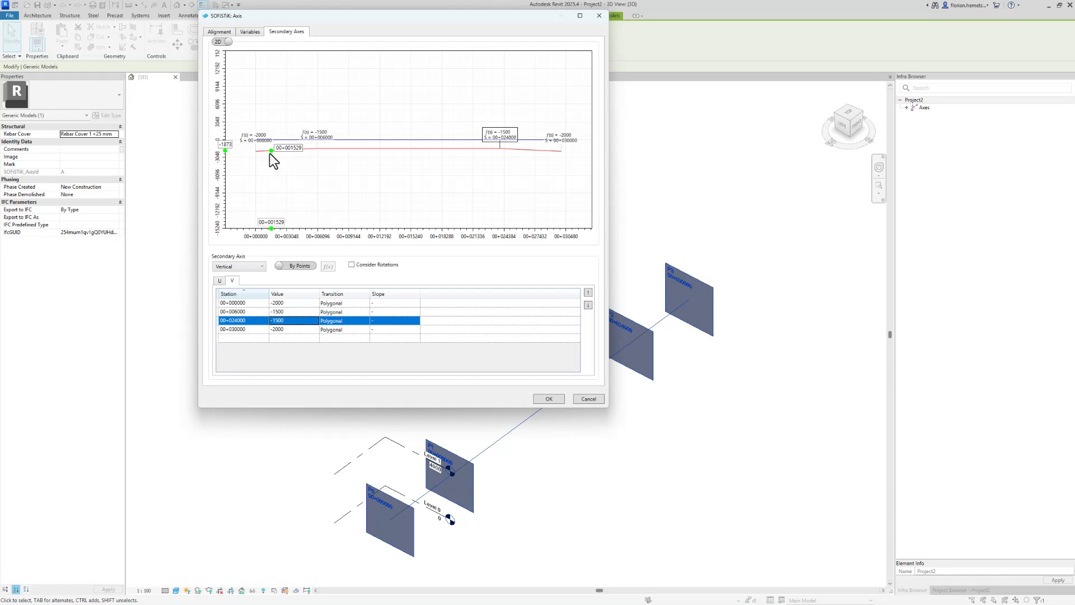
Set the transition at station 00+006000 to Transition left and at 00+024000 to Transition right, then confirm
click(358, 312)
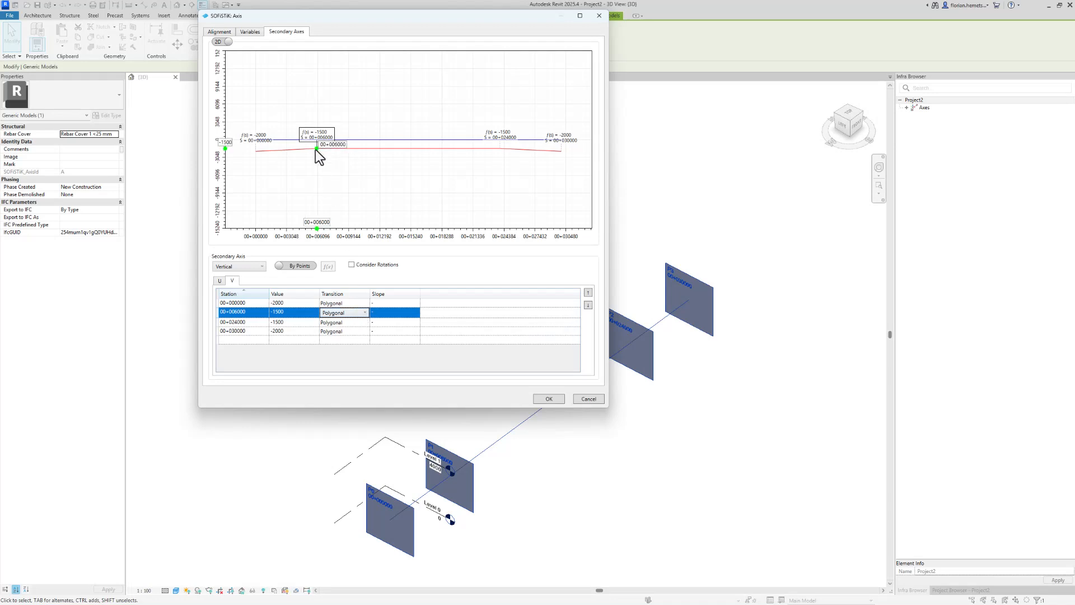
click(365, 312)
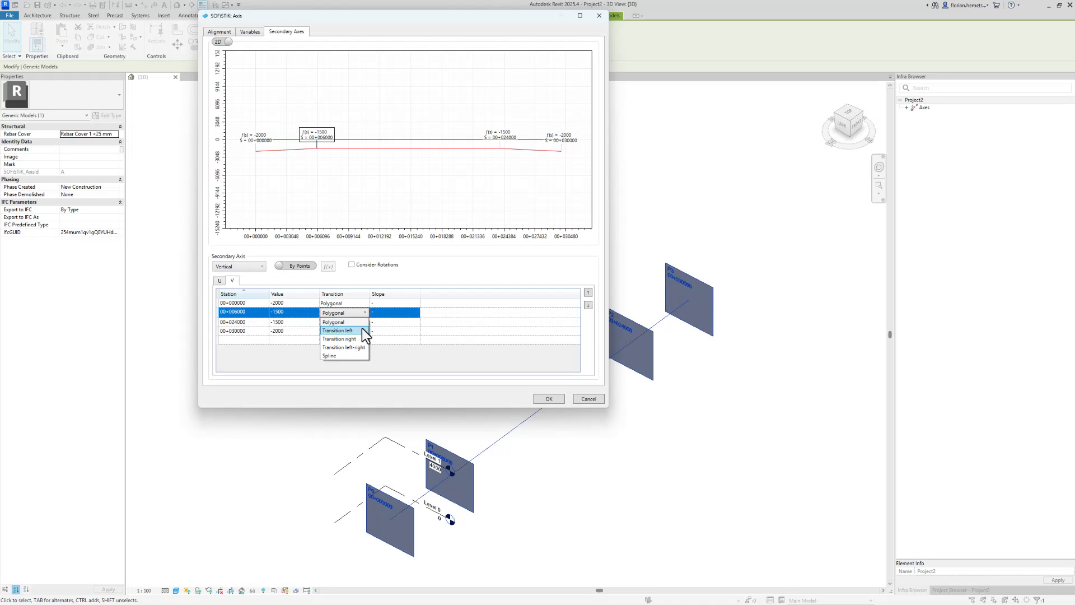
click(362, 329)
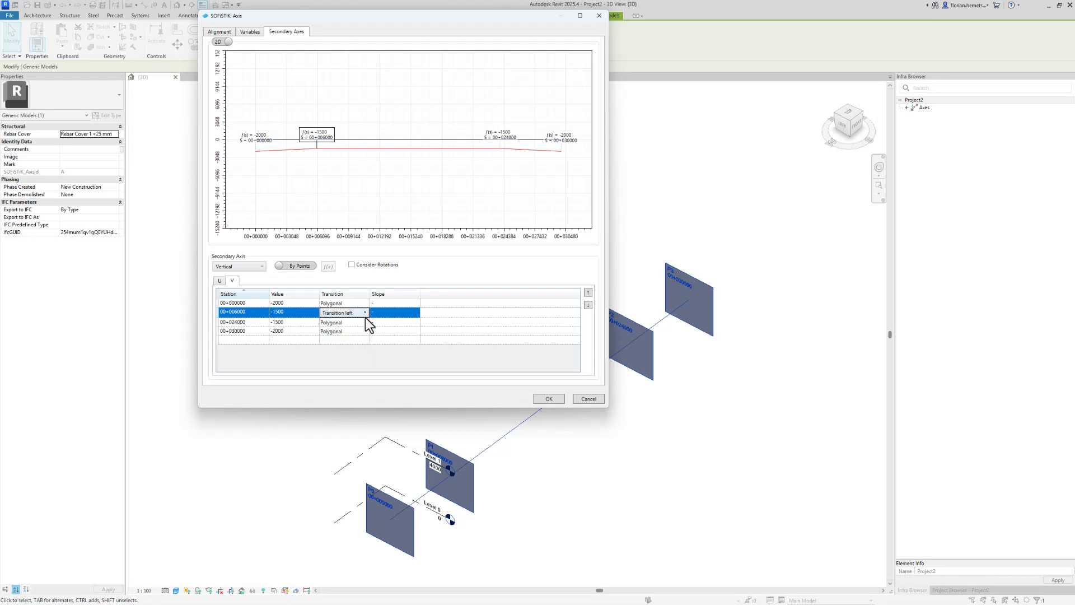
click(361, 322)
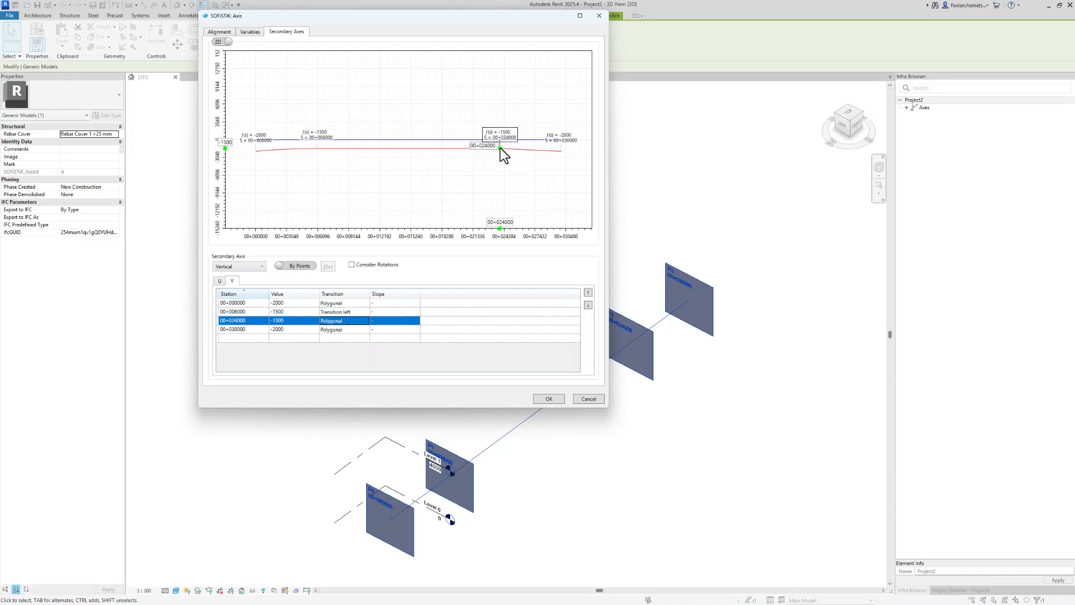
click(357, 323)
click(357, 324)
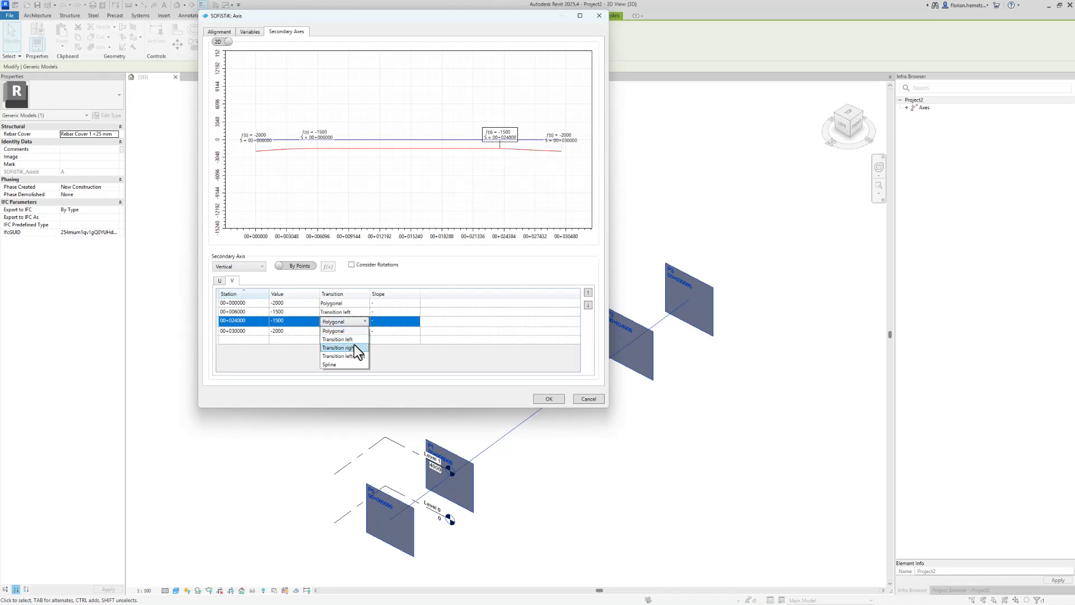
click(353, 346)
click(362, 304)
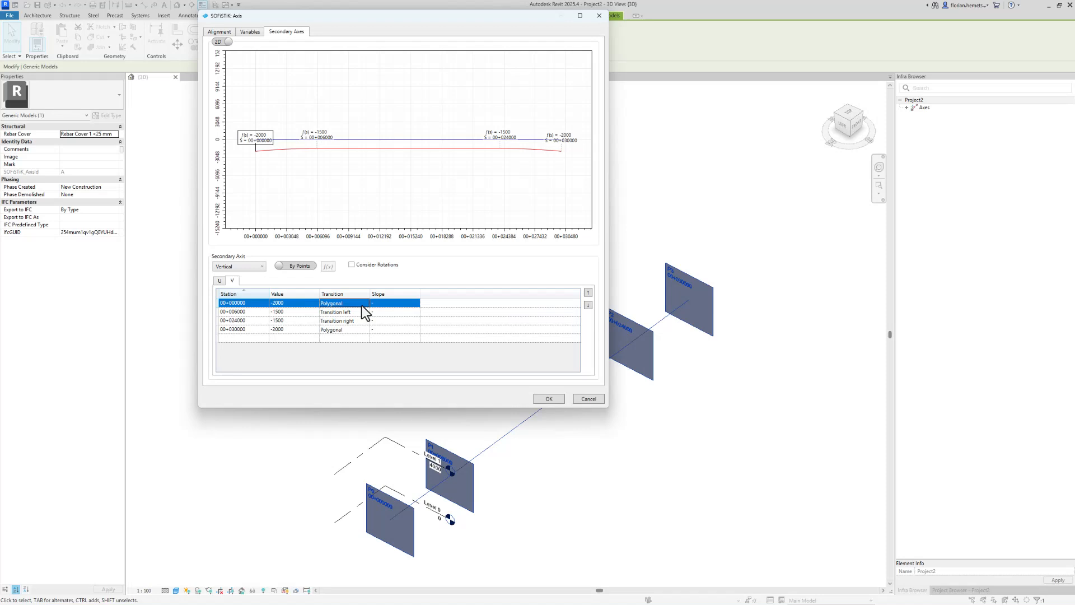
click(548, 398)
Examine the axis and its Vertical secondary axis in the 3D view
shift+middle_drag(542, 476, 588, 476)
click(543, 452)
scroll(550, 459, up, 2)
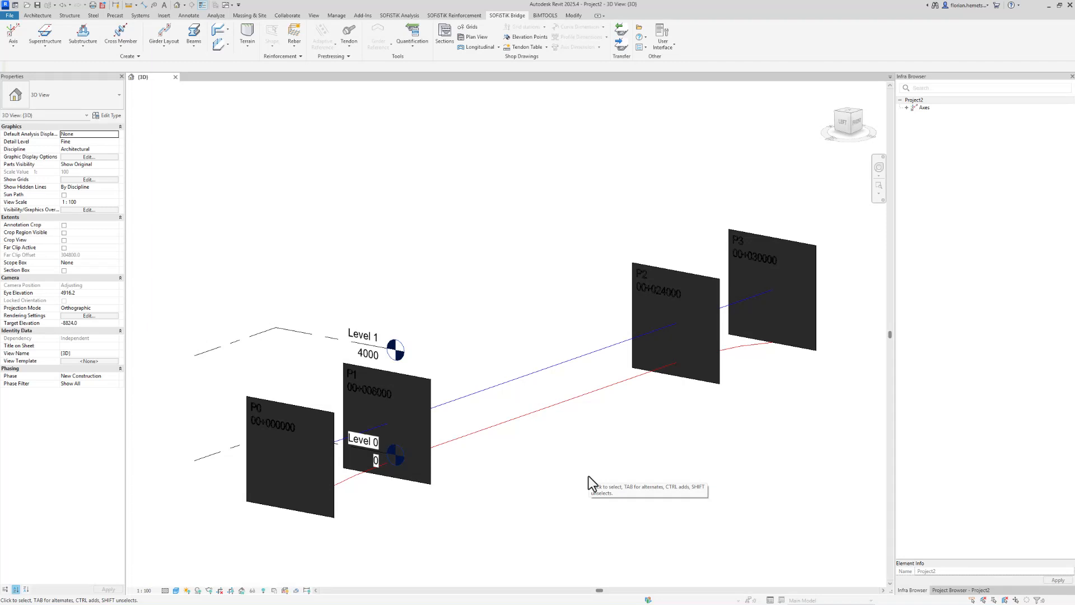
Create a new family from the Metric Generic Model Adaptive template
click(10, 16)
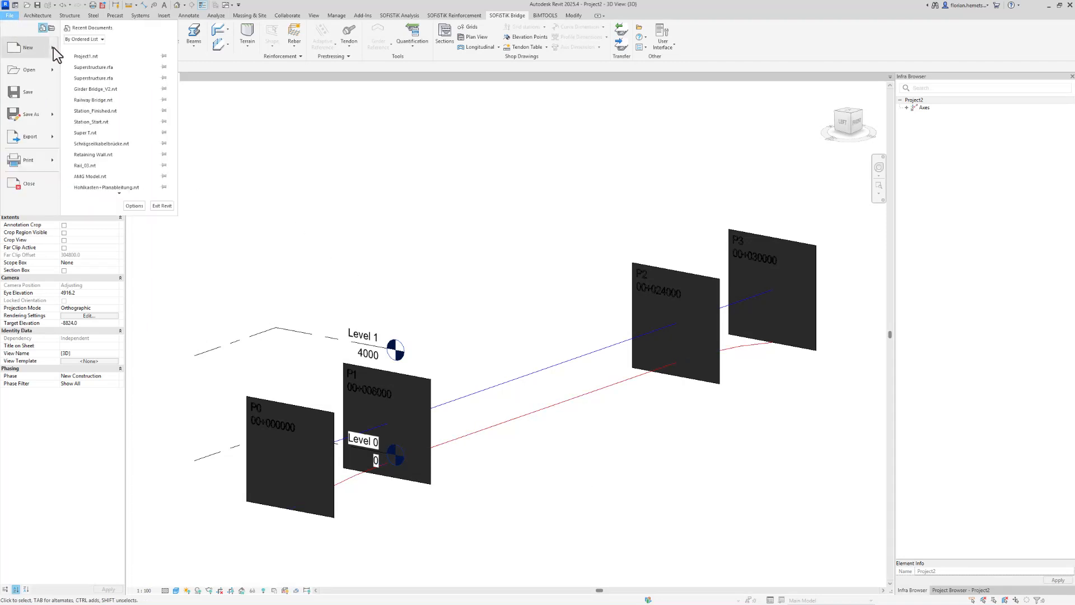
mouse_move(53, 48)
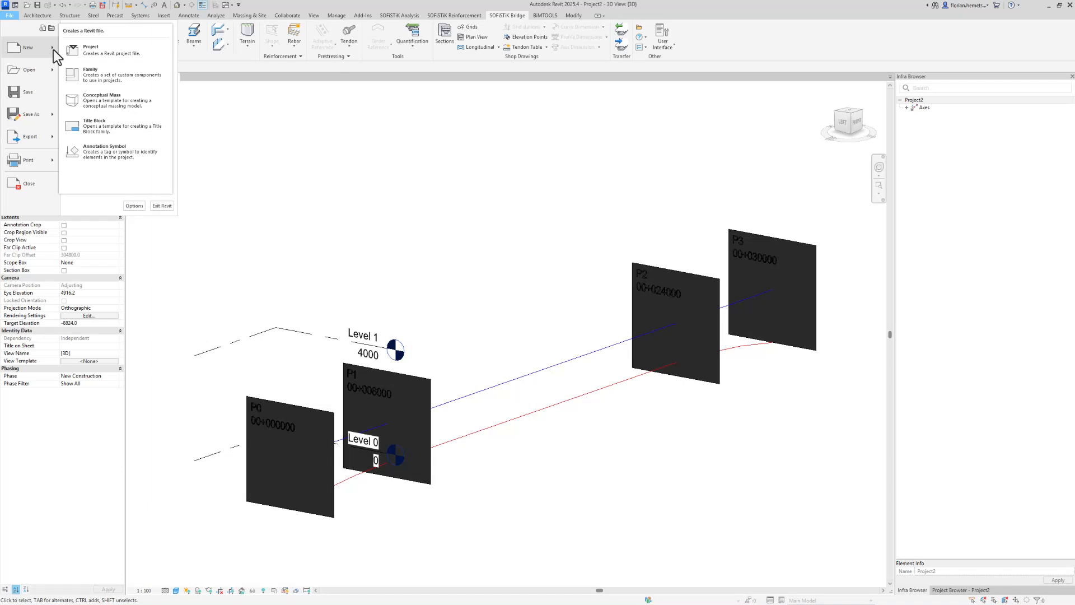
click(109, 73)
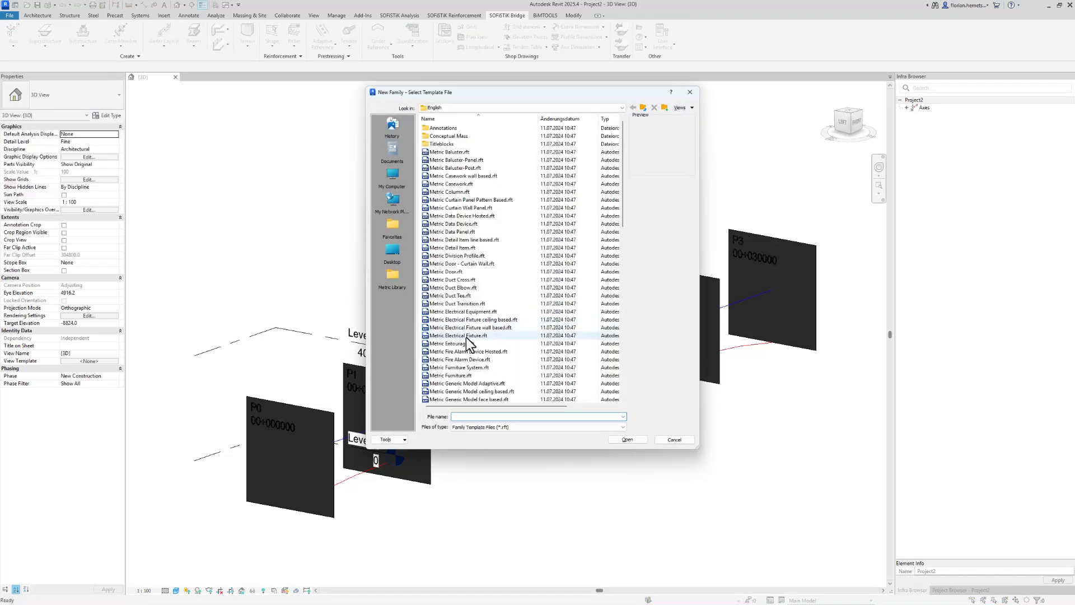
click(472, 384)
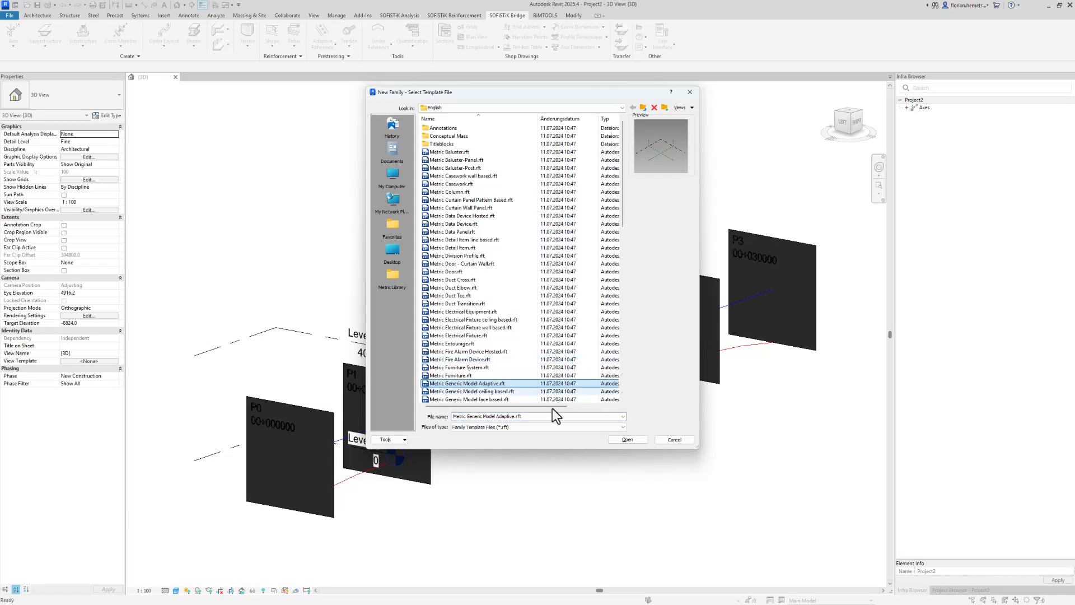
click(613, 439)
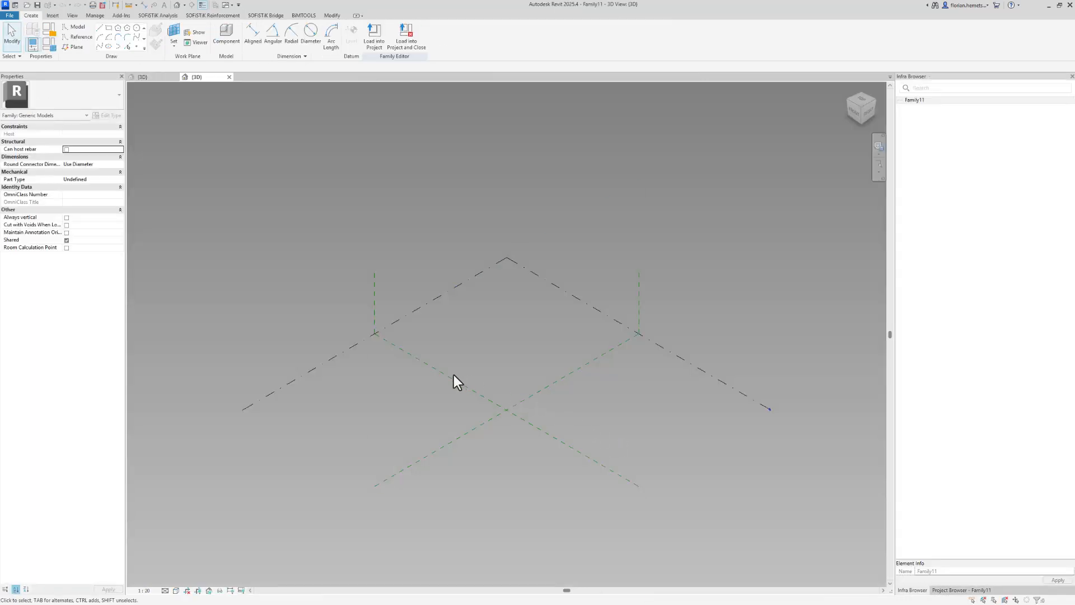
shift+middle_drag(454, 375, 746, 336)
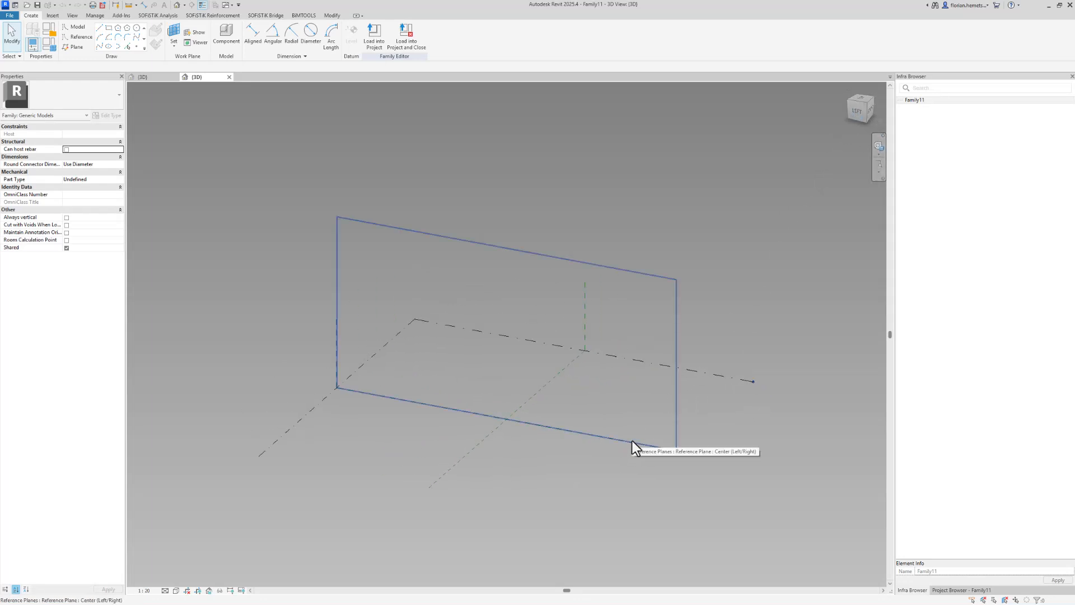
Place a reference point on the level next to the Center (Left/Right) reference plane
click(135, 47)
click(431, 418)
key(Escape)
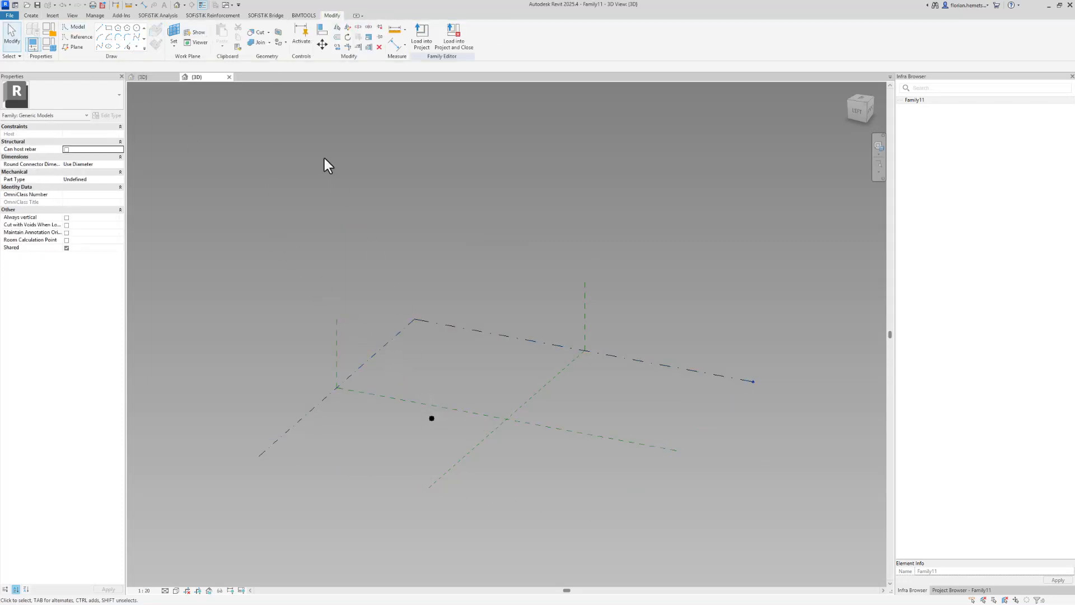
Align the reference point to the Center (Left/Right) and Center (Front/Back) reference planes
click(322, 30)
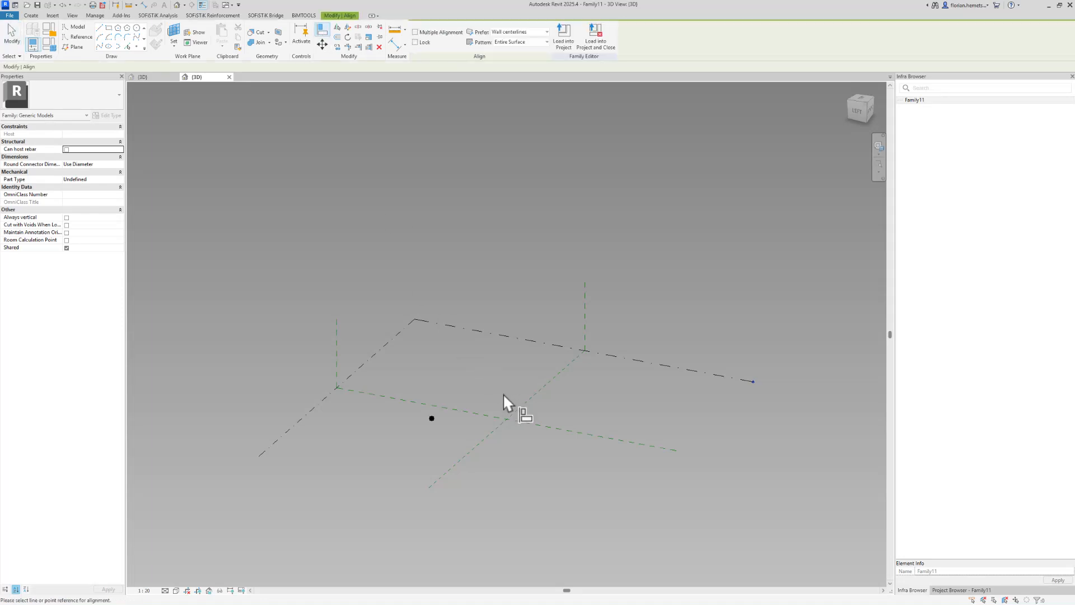
click(512, 415)
click(430, 418)
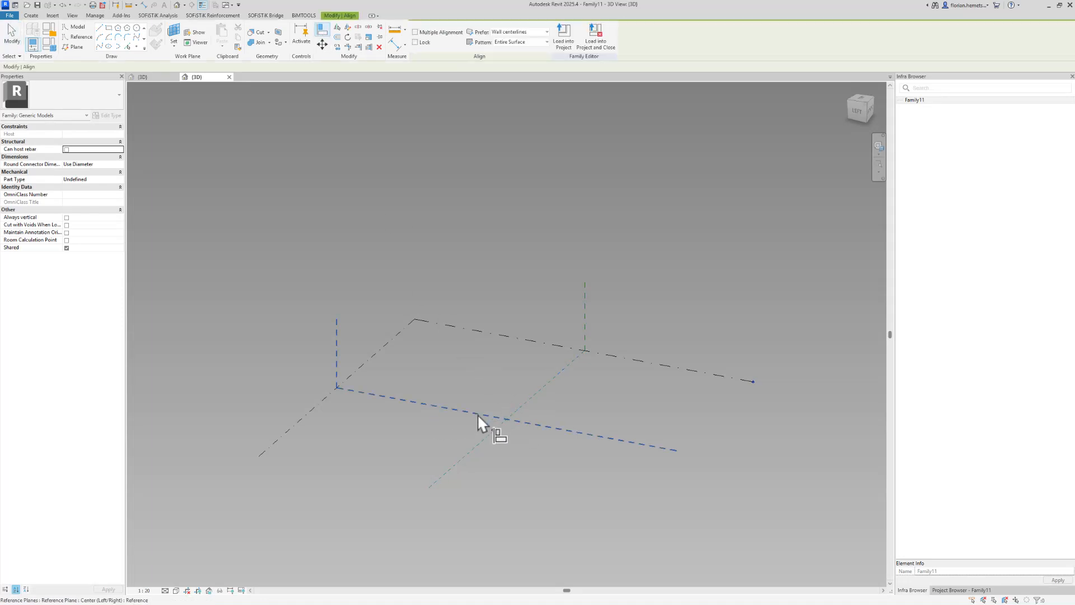
click(478, 414)
click(493, 428)
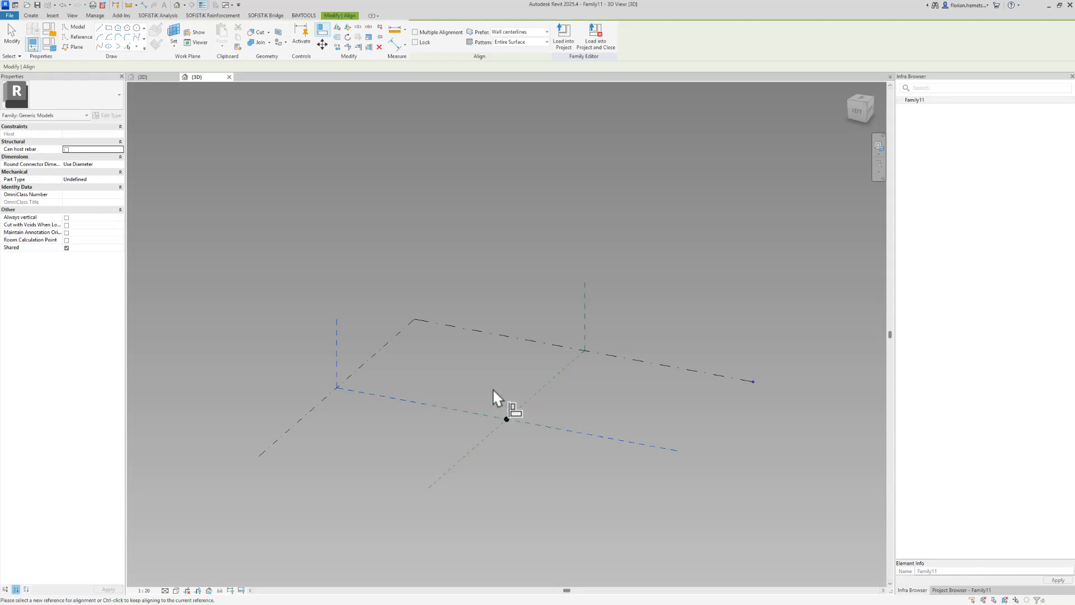
Select the reference point and make it an adaptive placement point
drag(492, 388, 535, 445)
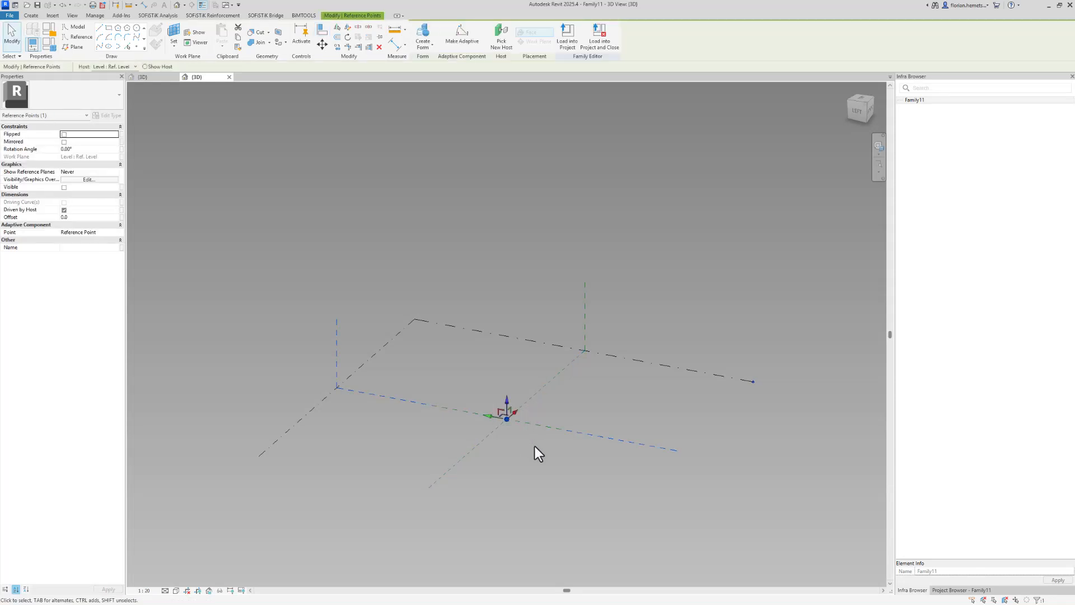
click(461, 37)
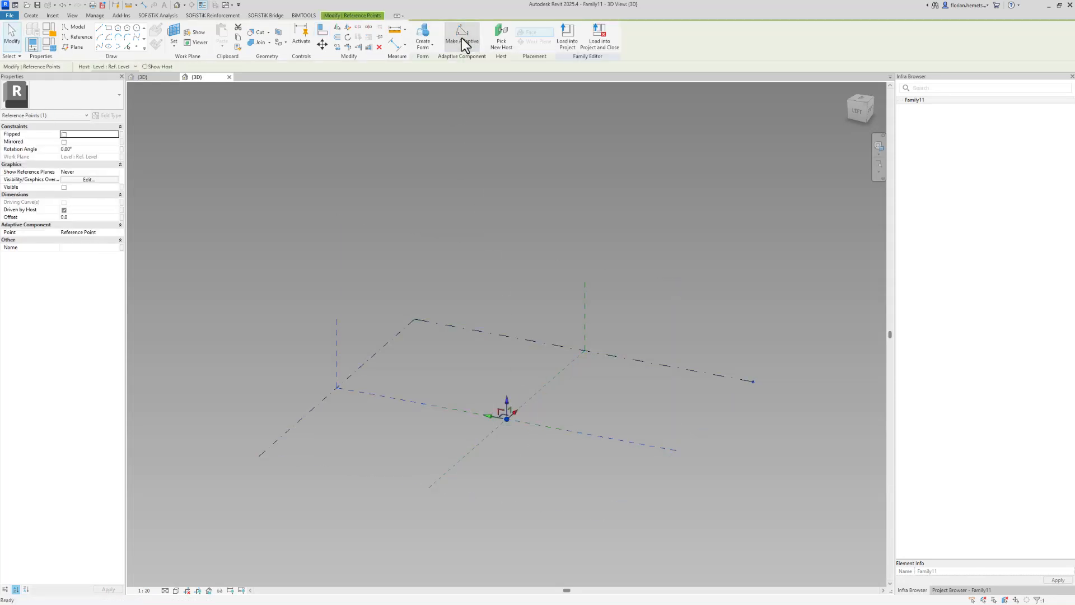
click(522, 377)
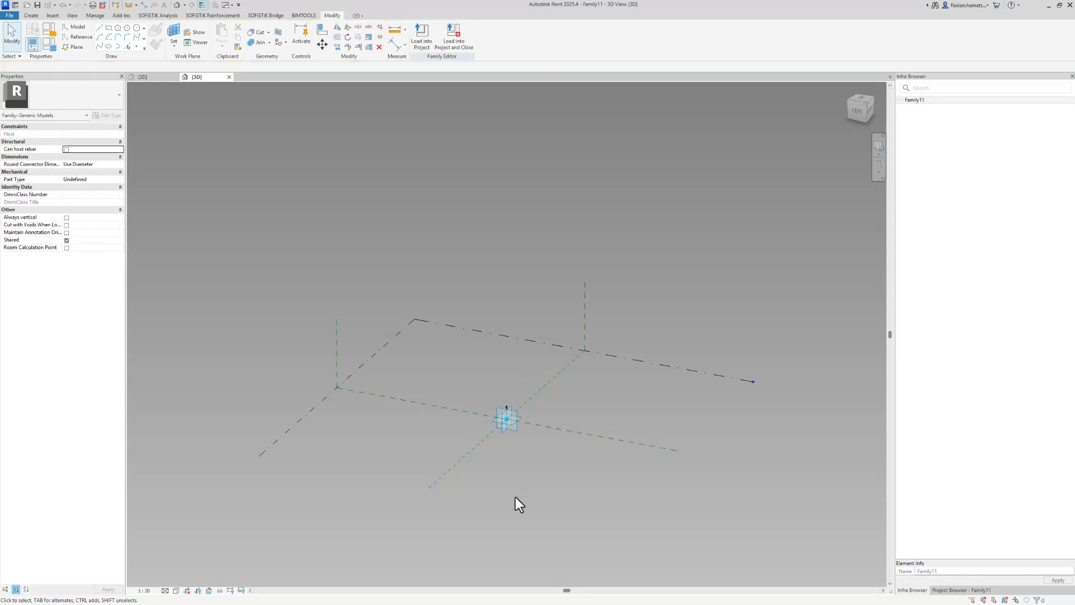
Set the work plane to the adaptive point's plane and place a reference point hosted on it
scroll(523, 437, up, 5)
shift+middle_drag(515, 422, 579, 380)
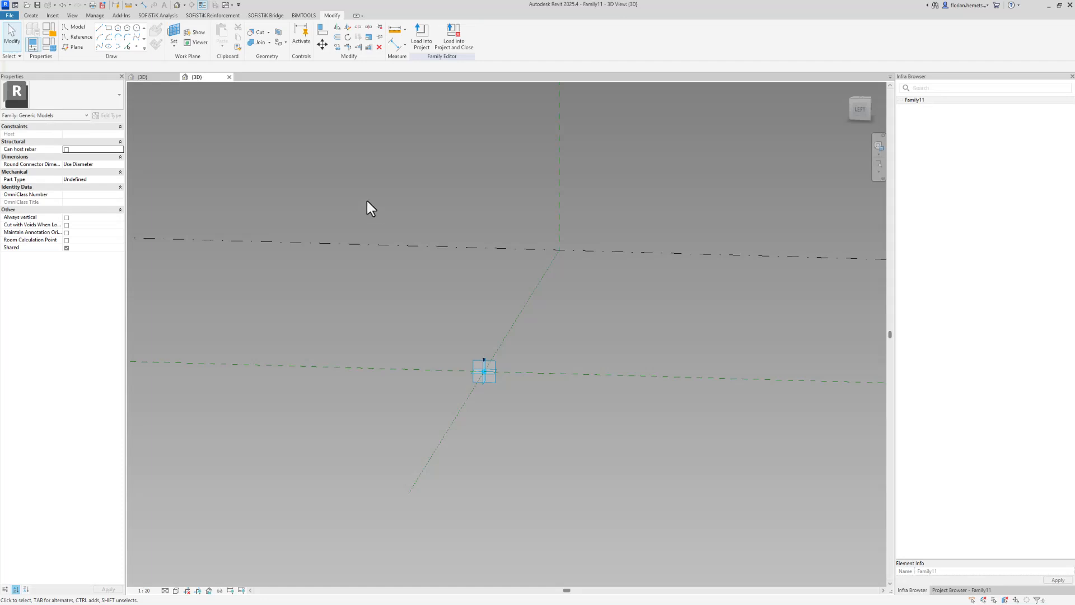
click(171, 37)
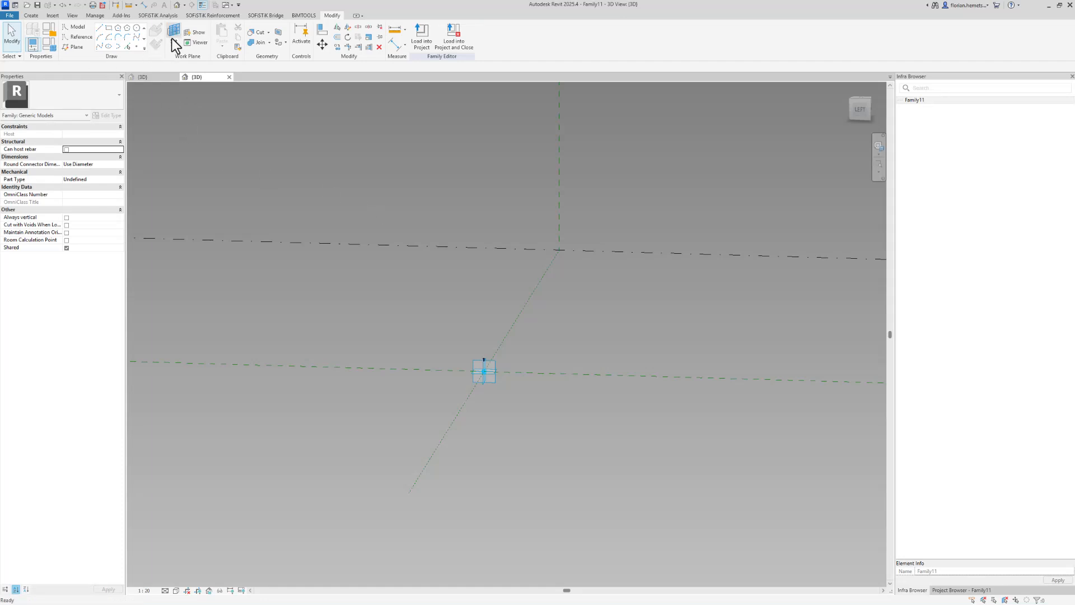
click(484, 387)
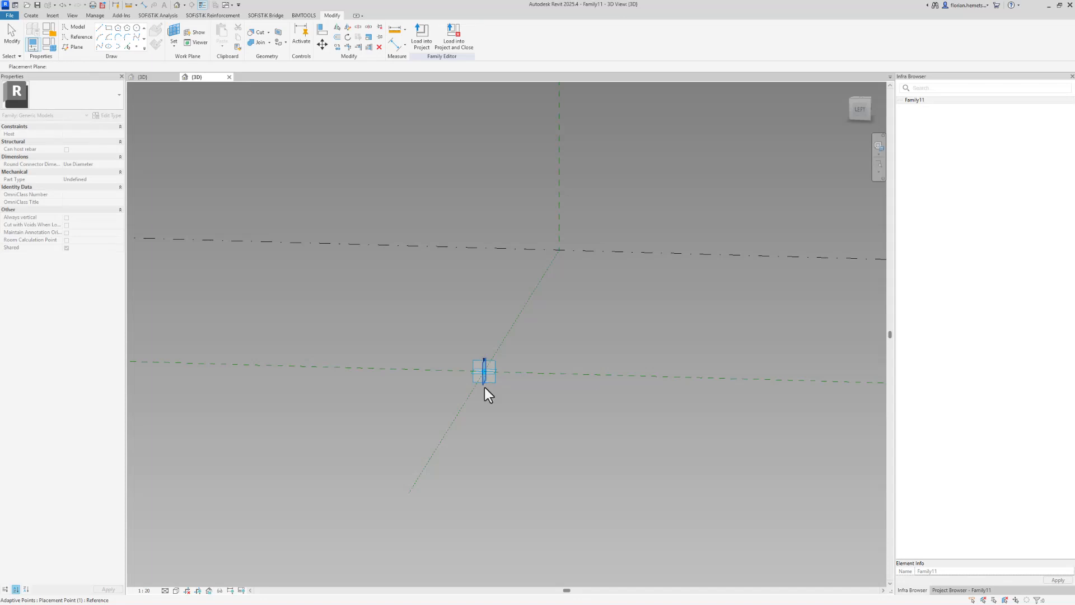
click(136, 45)
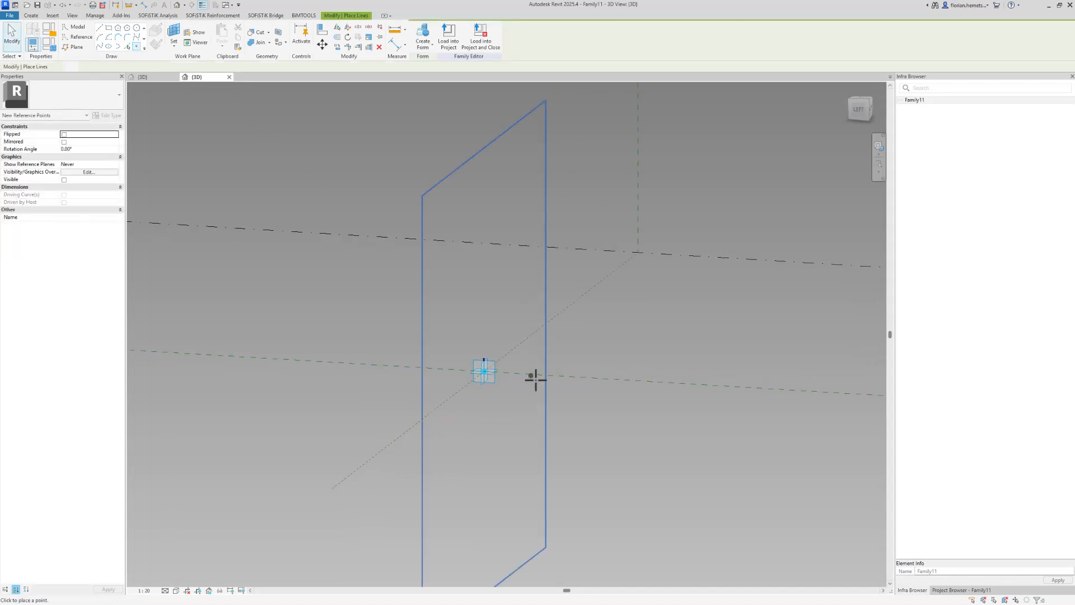
click(485, 371)
key(Return)
key(Escape)
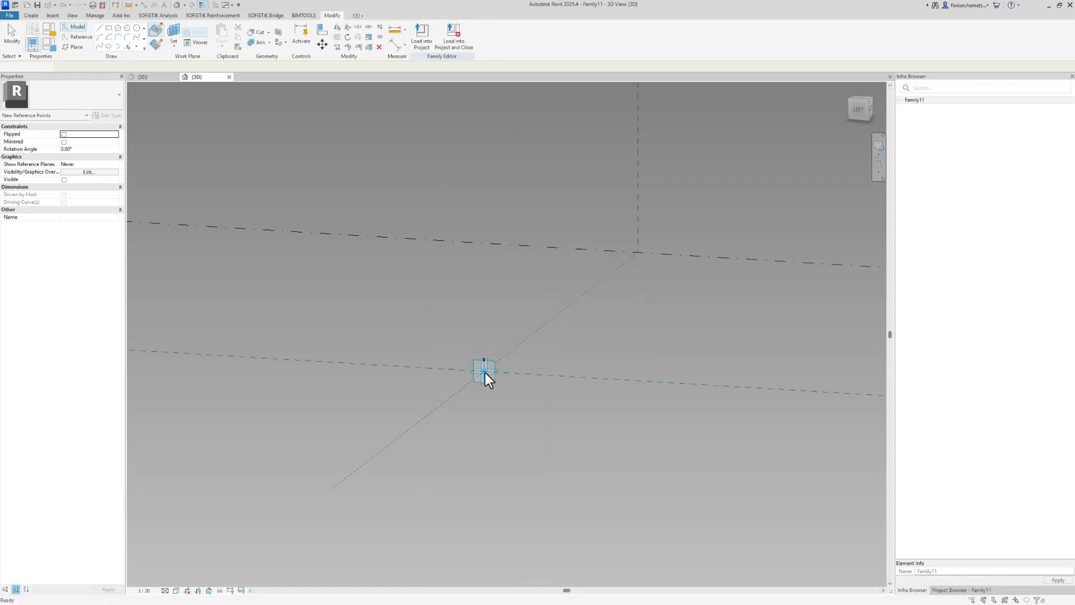
Move the hosted point along the reference line and set its offset to -400
click(469, 372)
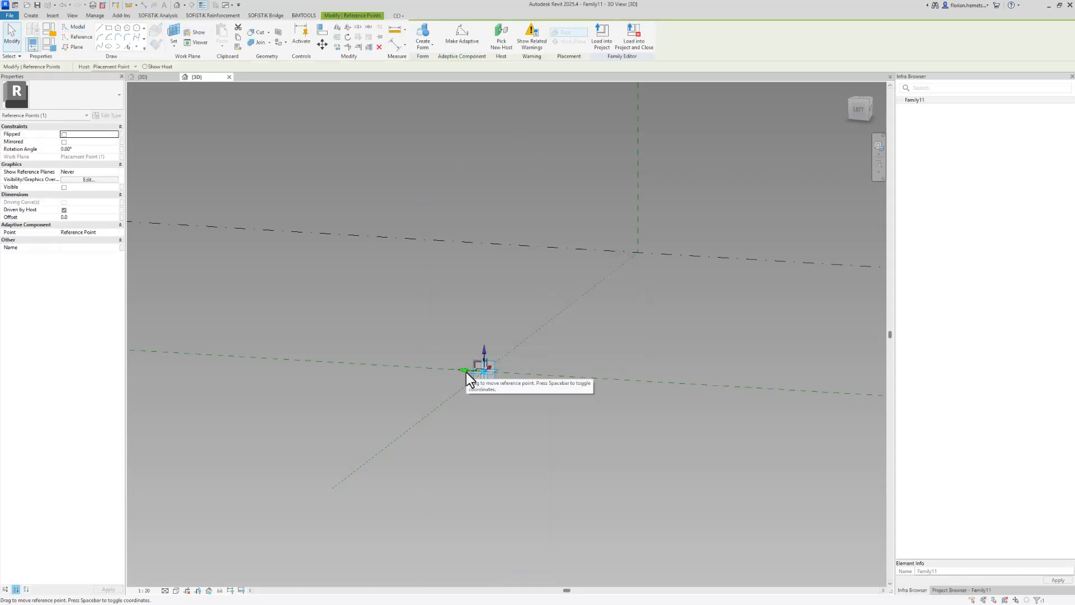
drag(465, 372, 529, 382)
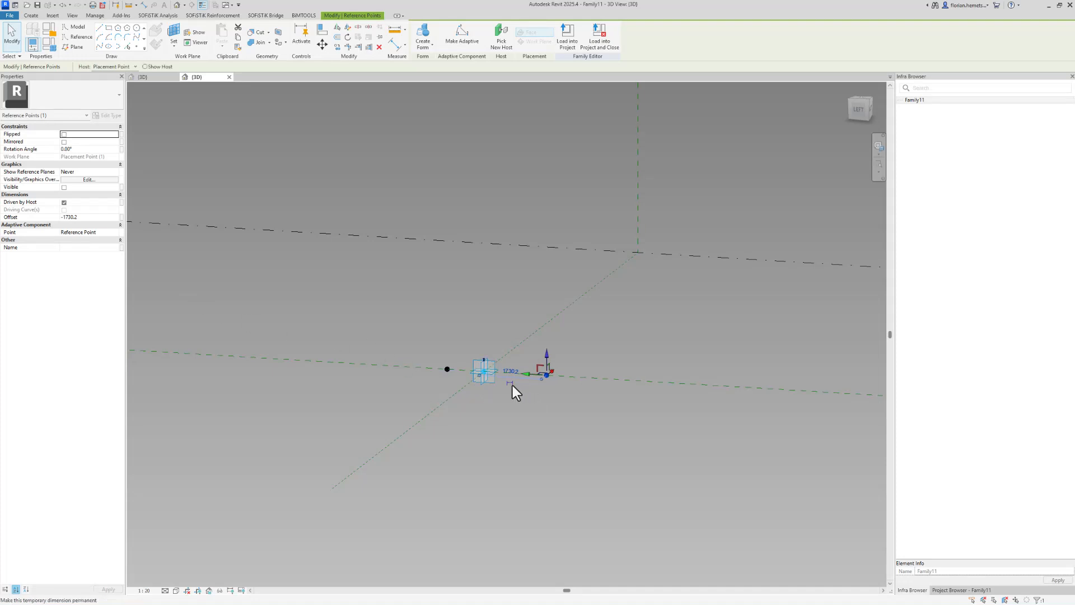
click(92, 219)
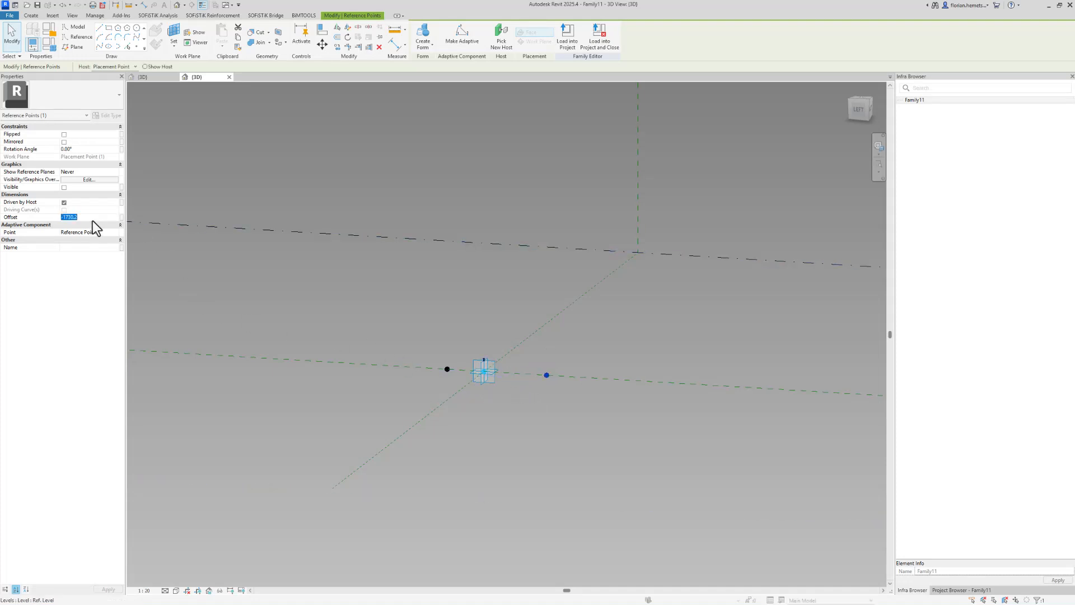
text(-400.0)
scroll(474, 371, up, 5)
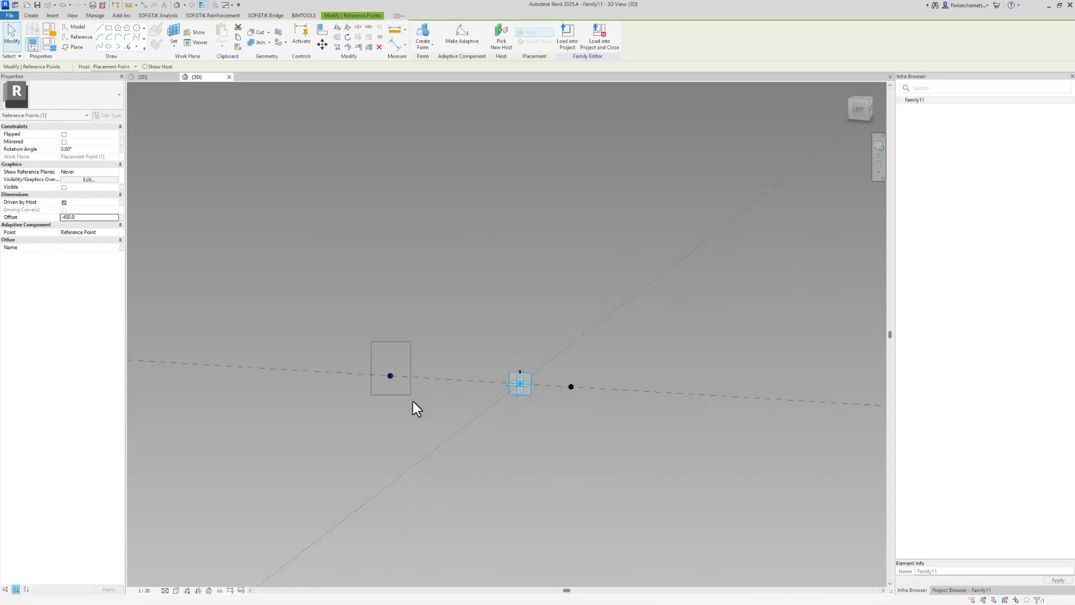
Select the other hosted point on the line and set its offset to 800
click(390, 376)
click(88, 217)
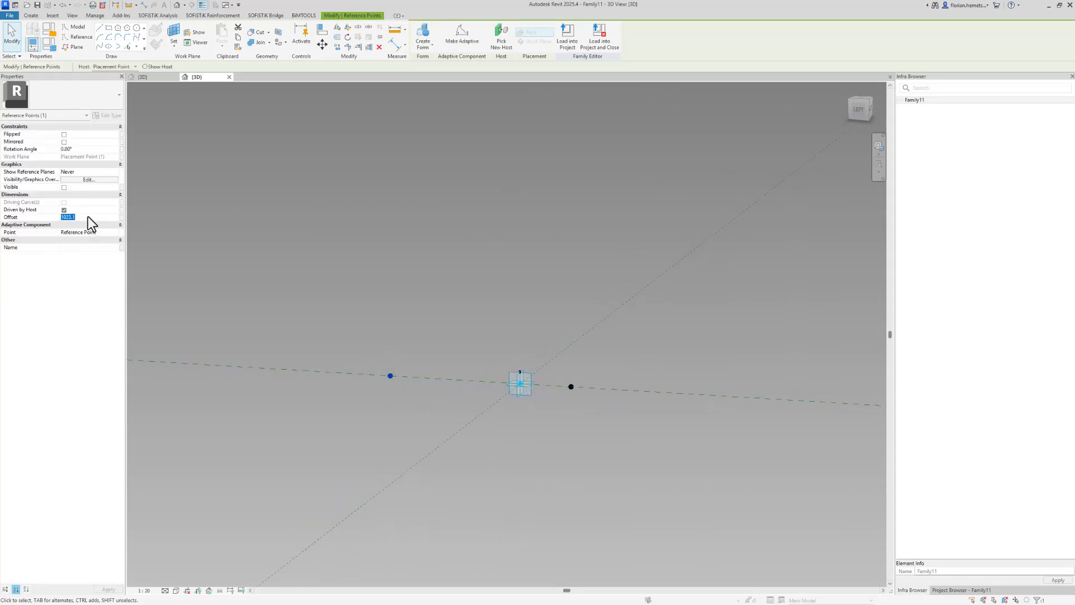
text(8)
text(0)
text(0)
key(Return)
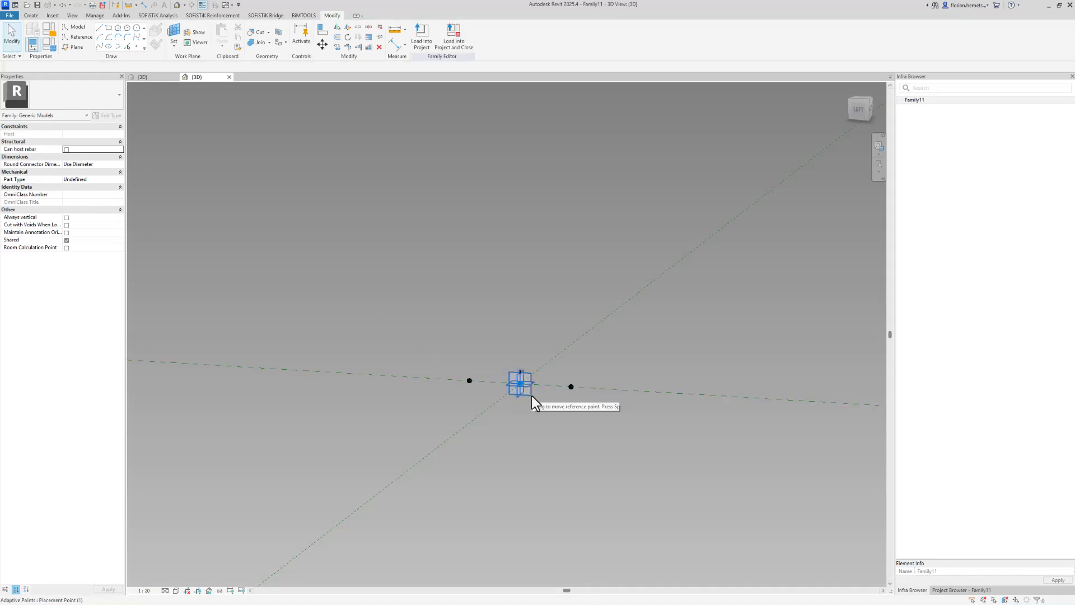
Place a new reference point on the plane of each of the two hosted points
click(175, 32)
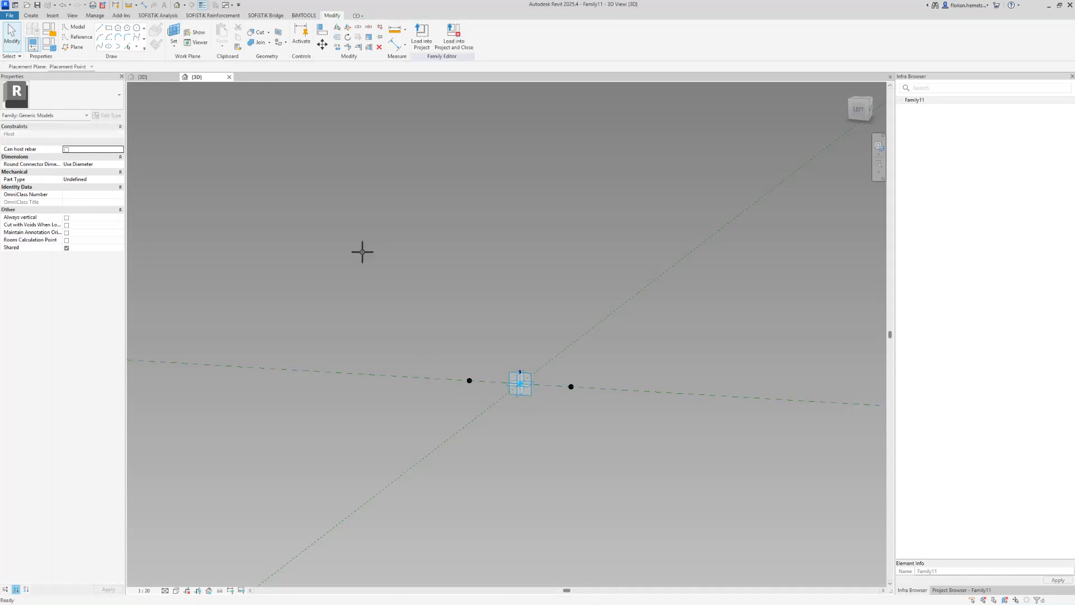
click(469, 381)
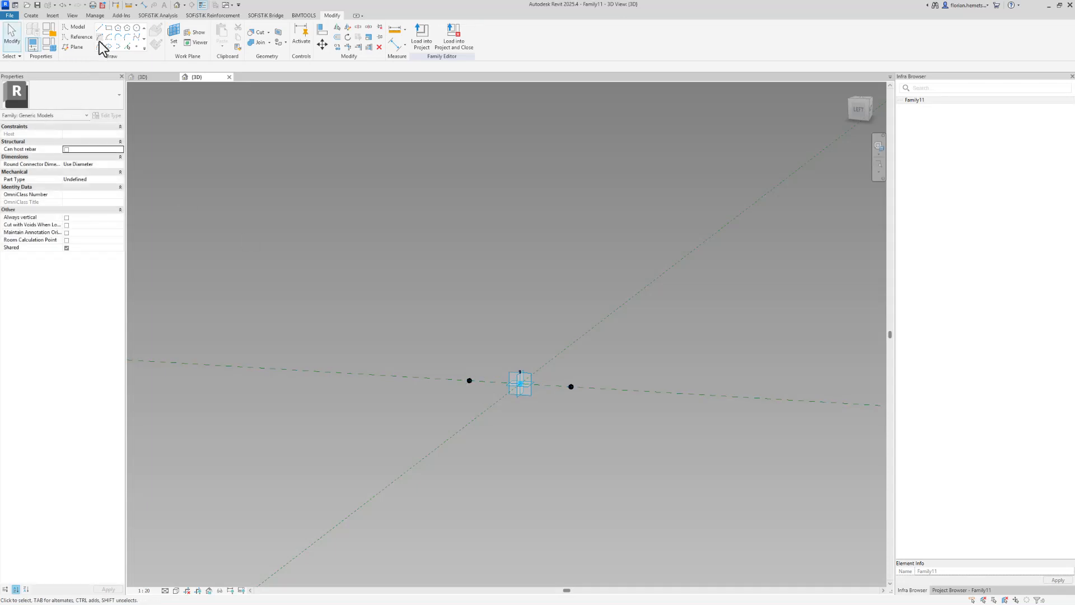
click(136, 47)
click(470, 380)
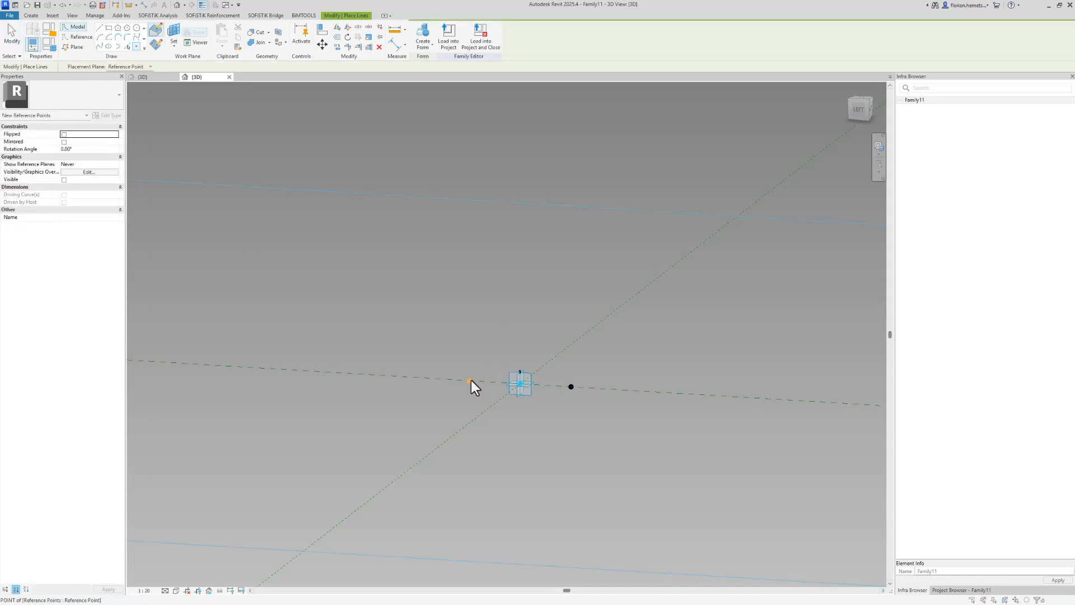
click(559, 335)
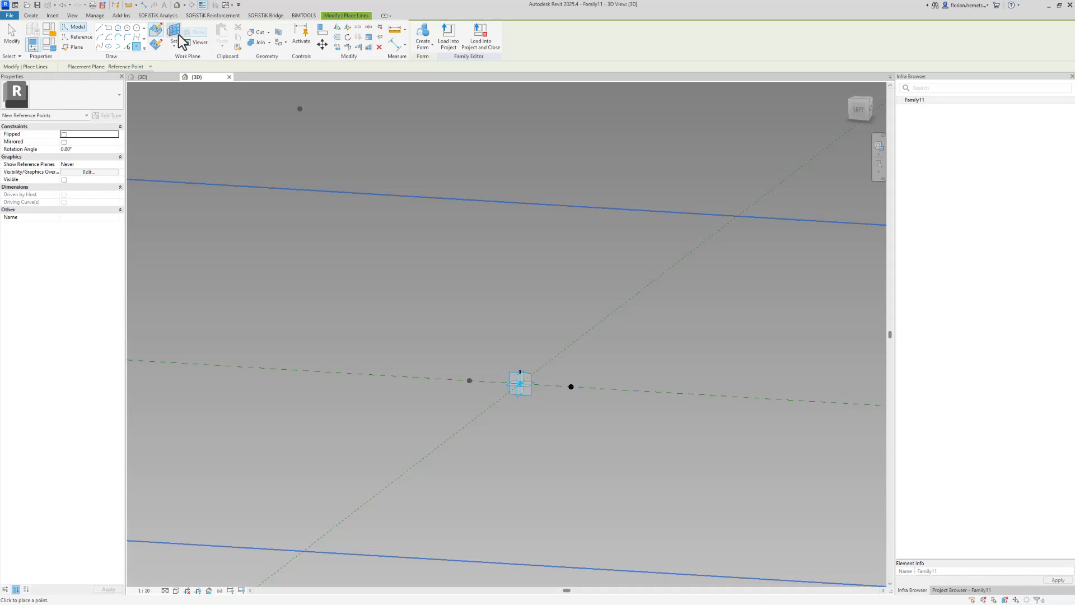
key(Escape)
key(Escape)
key(Return)
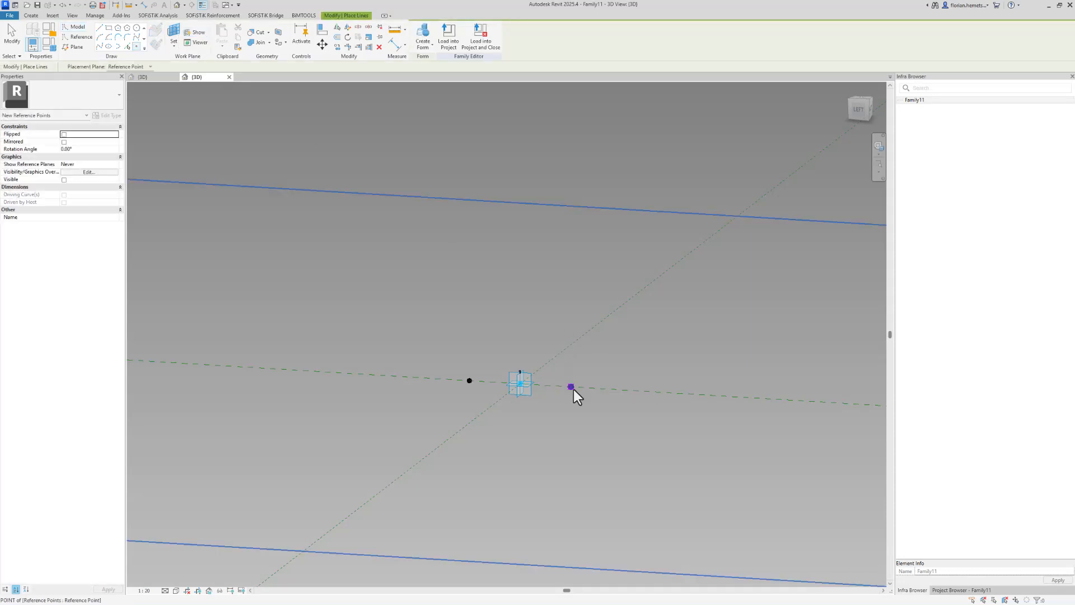
click(571, 387)
click(567, 334)
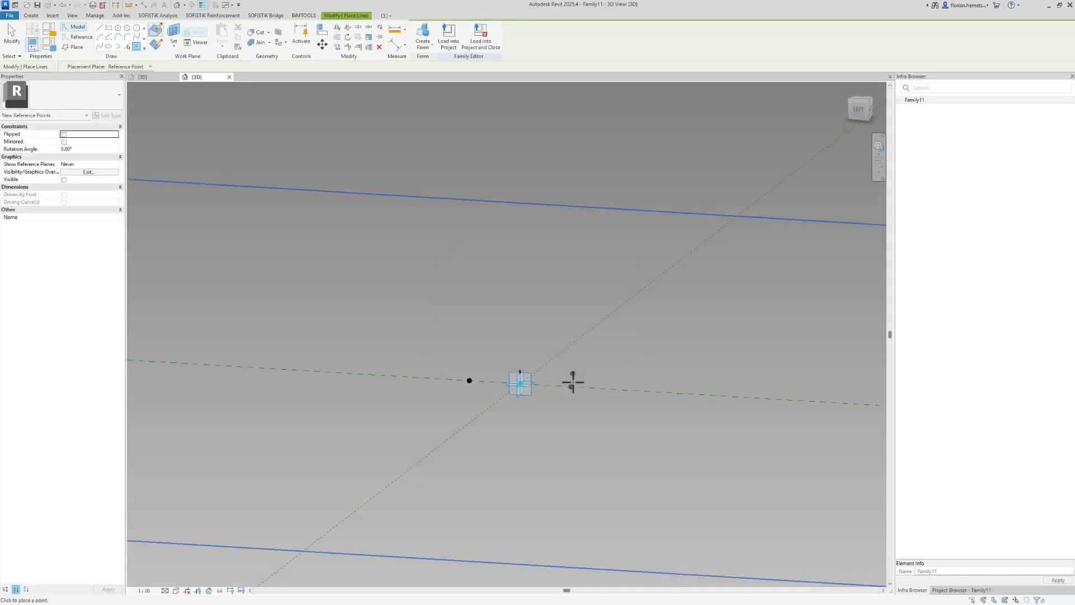
key(Escape)
key(Escape)
Select the two newest points together and give them a negative offset below their host points
click(571, 386)
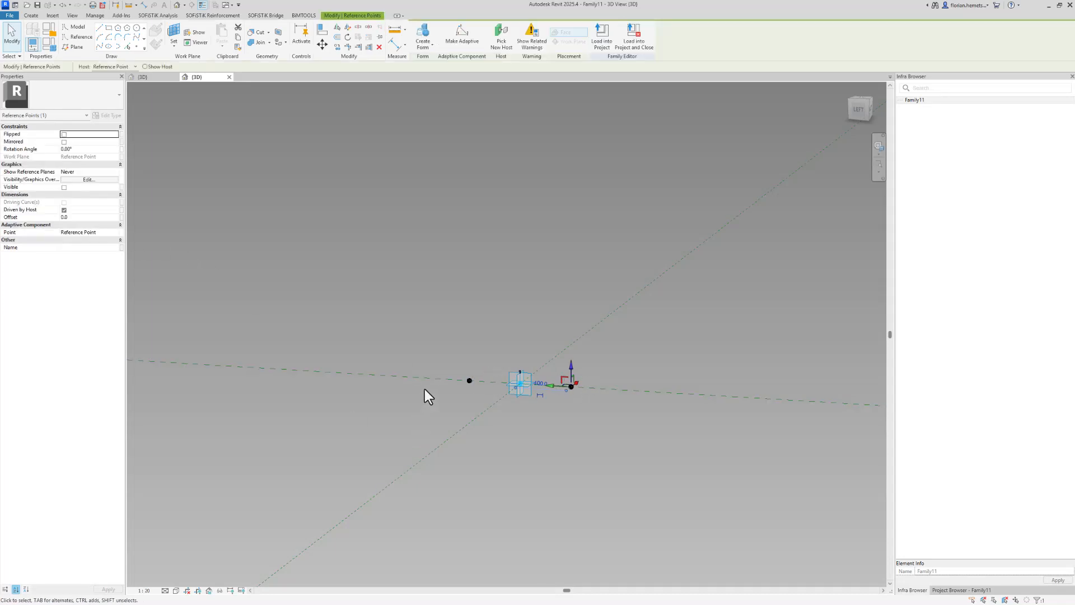
ctrl+click(470, 379)
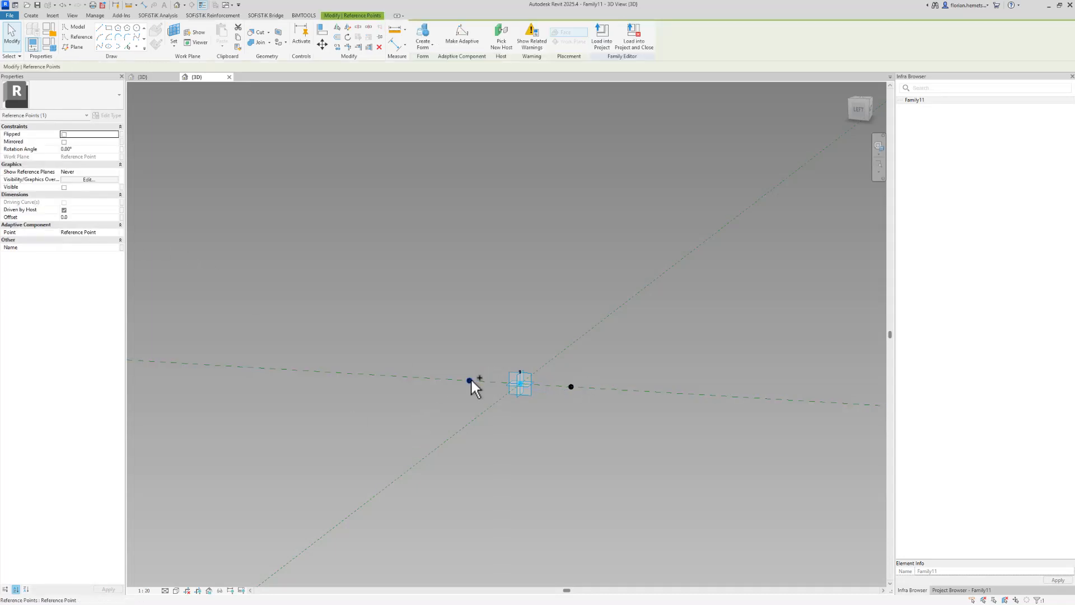
click(98, 217)
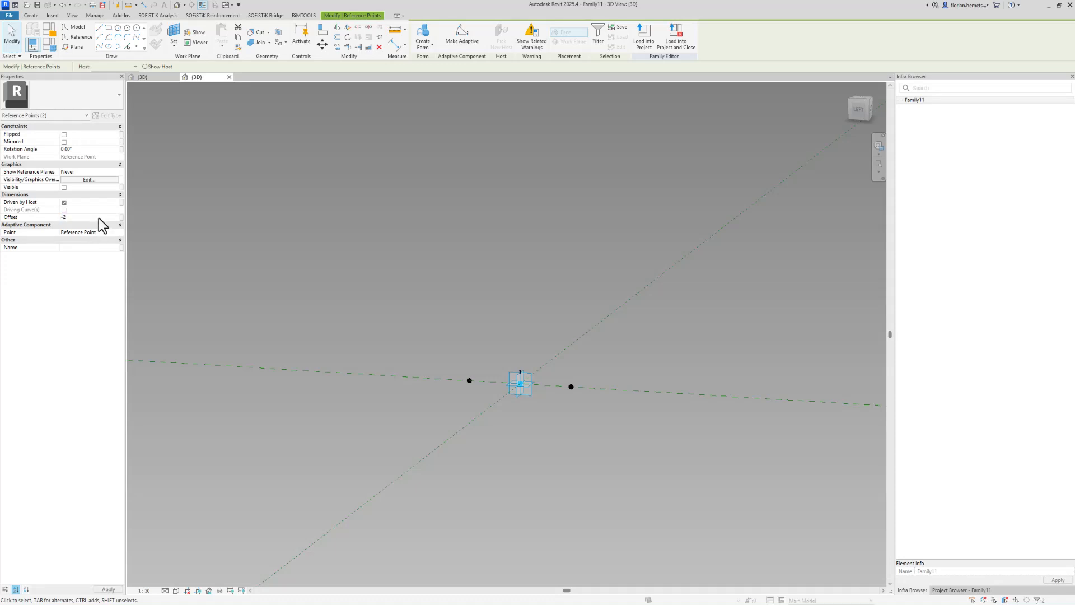
text(-28)
click(529, 331)
scroll(520, 391, up, 5)
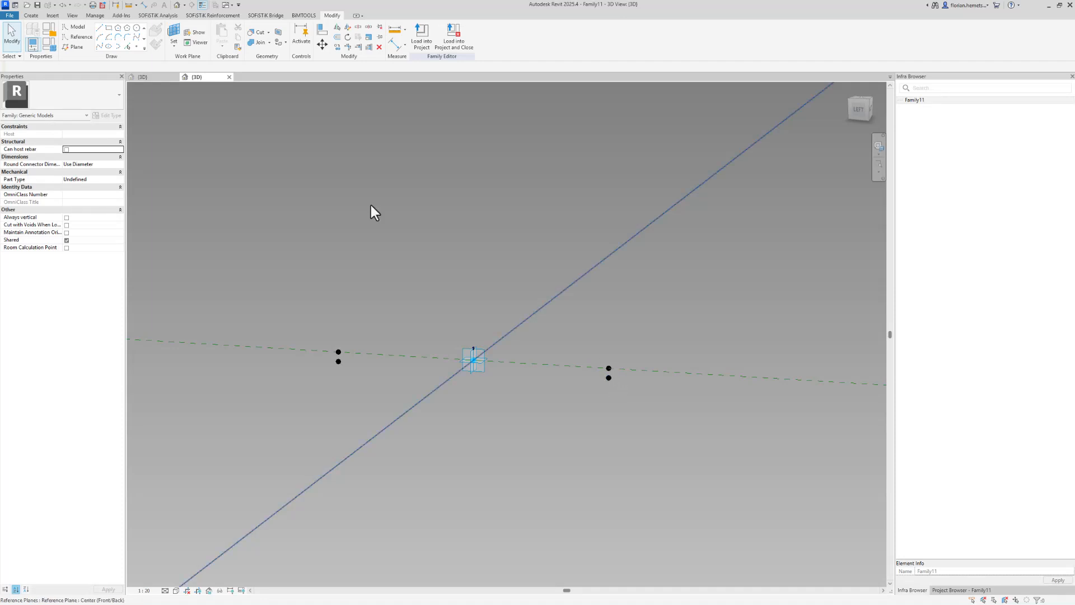
Set the work plane to each of the two lower points and place reference points on them, accepting the identical-points warning
click(174, 33)
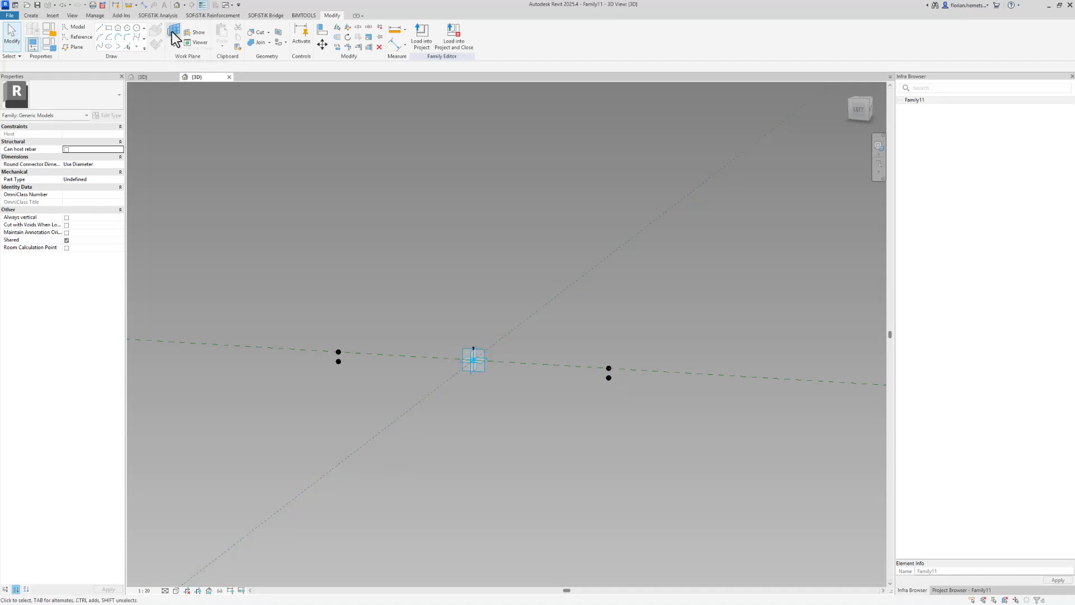
click(608, 377)
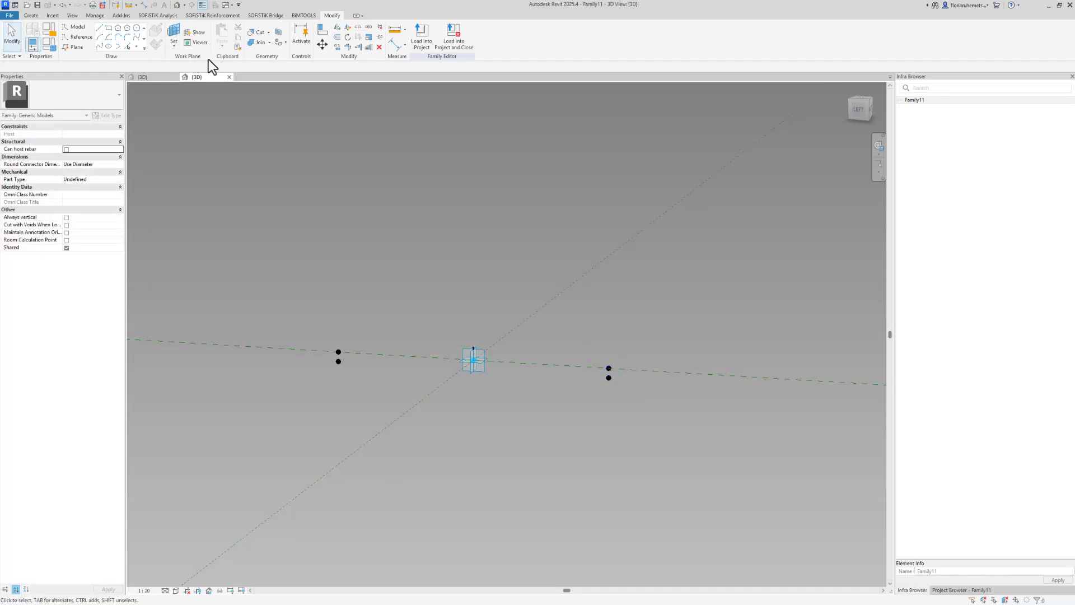
click(137, 47)
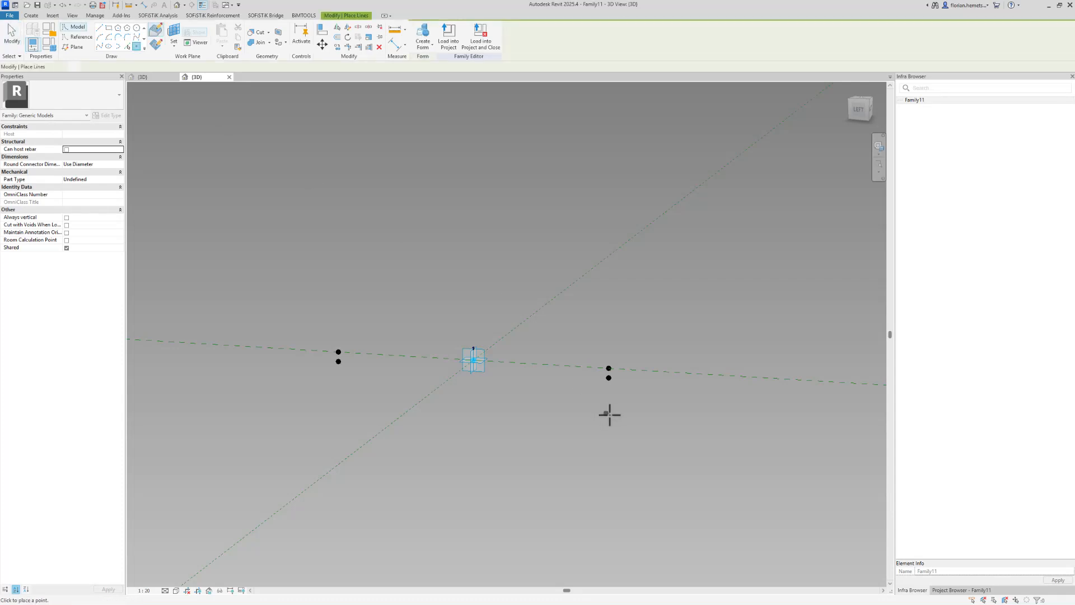
click(609, 379)
click(578, 337)
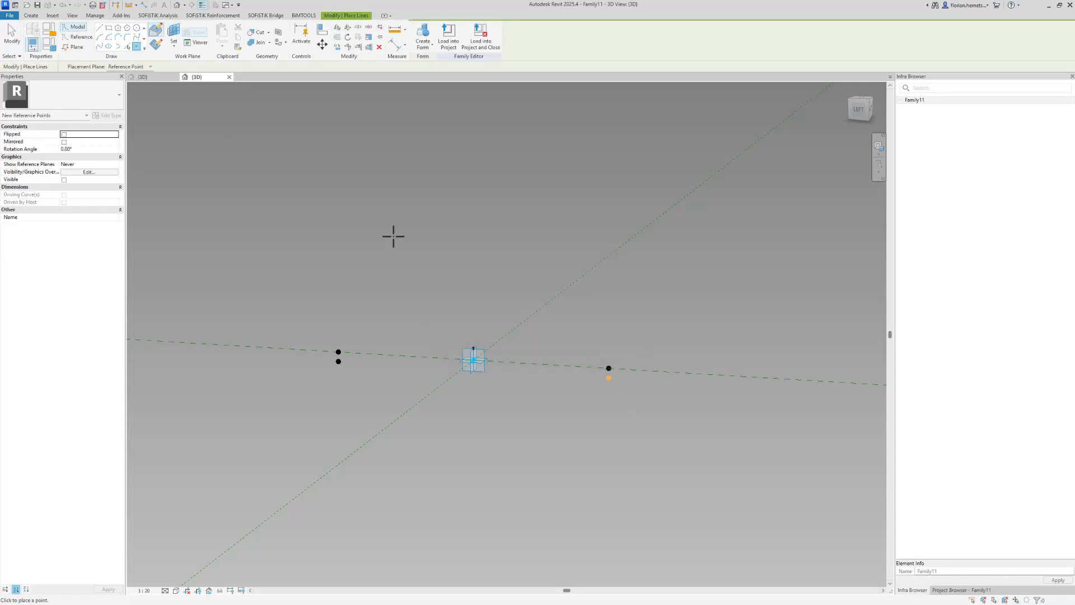
click(173, 40)
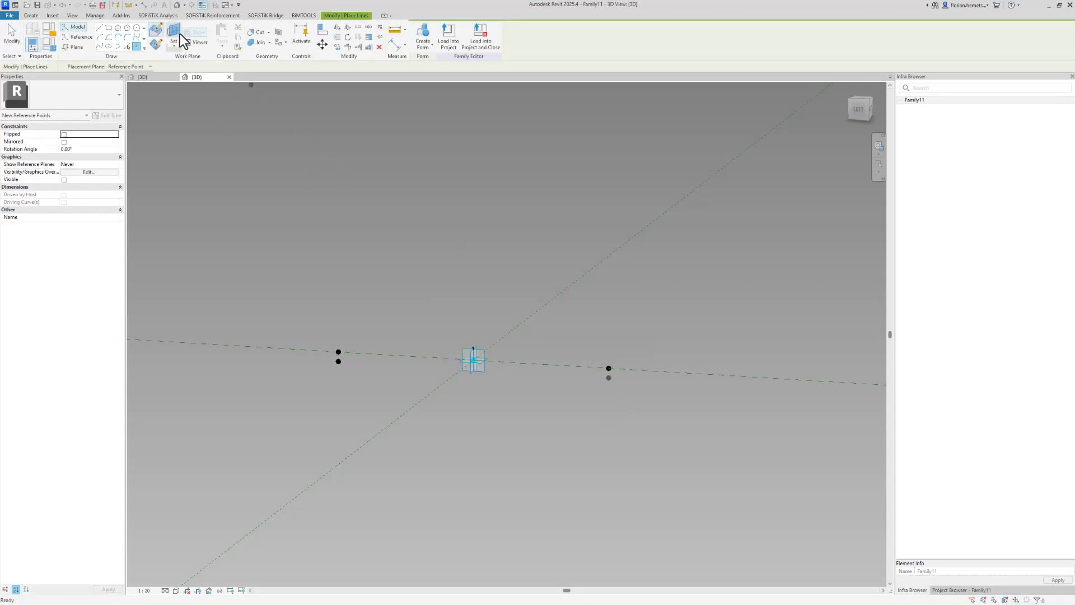
click(337, 361)
click(337, 362)
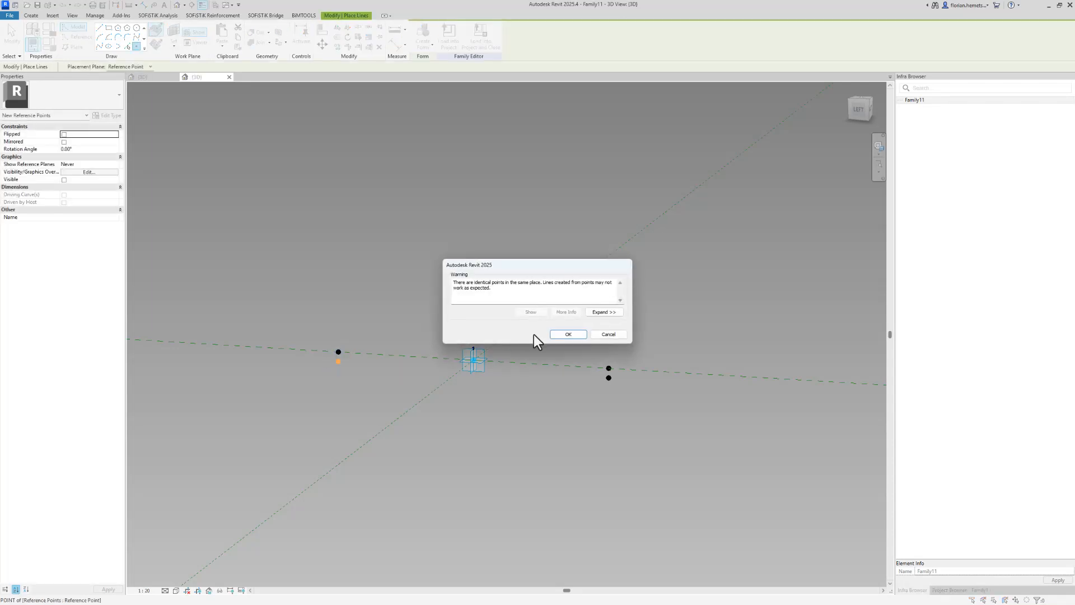
click(557, 335)
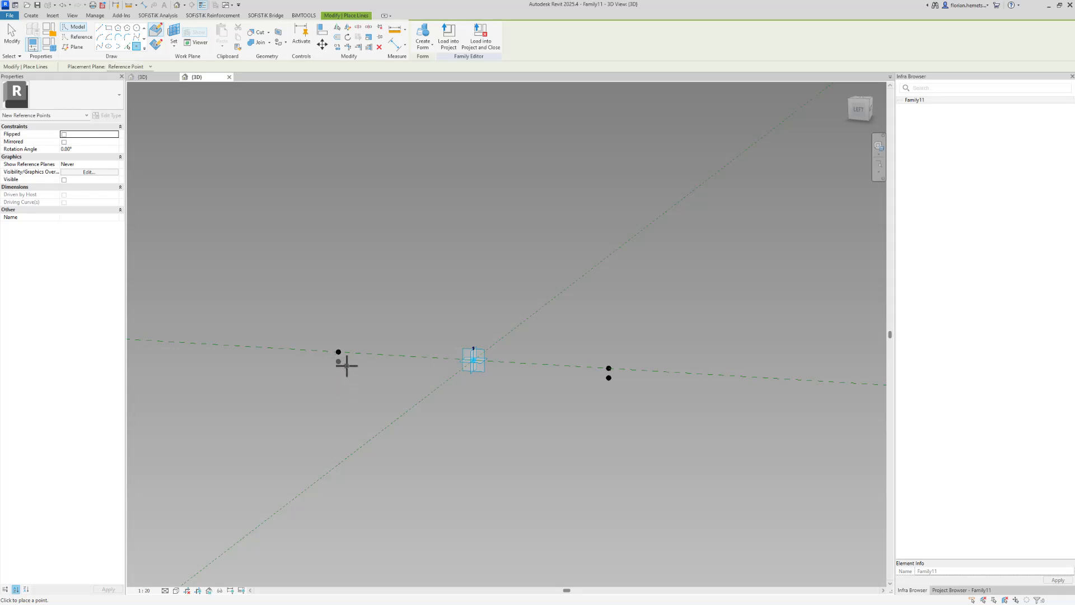
Select the lower point on the left and set its offset along the host line to -390
key(Escape)
click(338, 362)
click(338, 362)
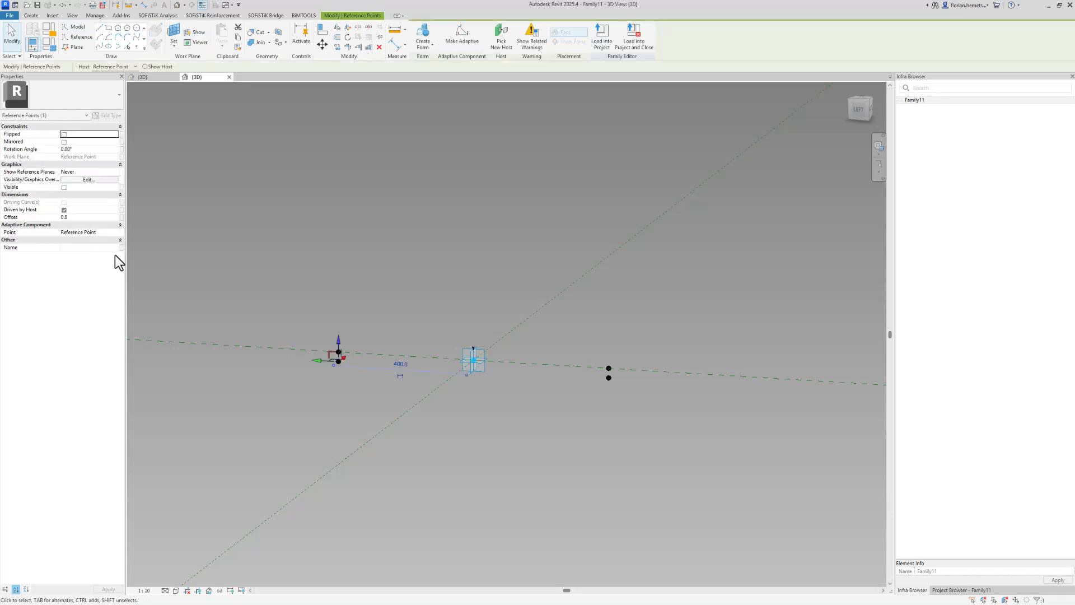
click(80, 217)
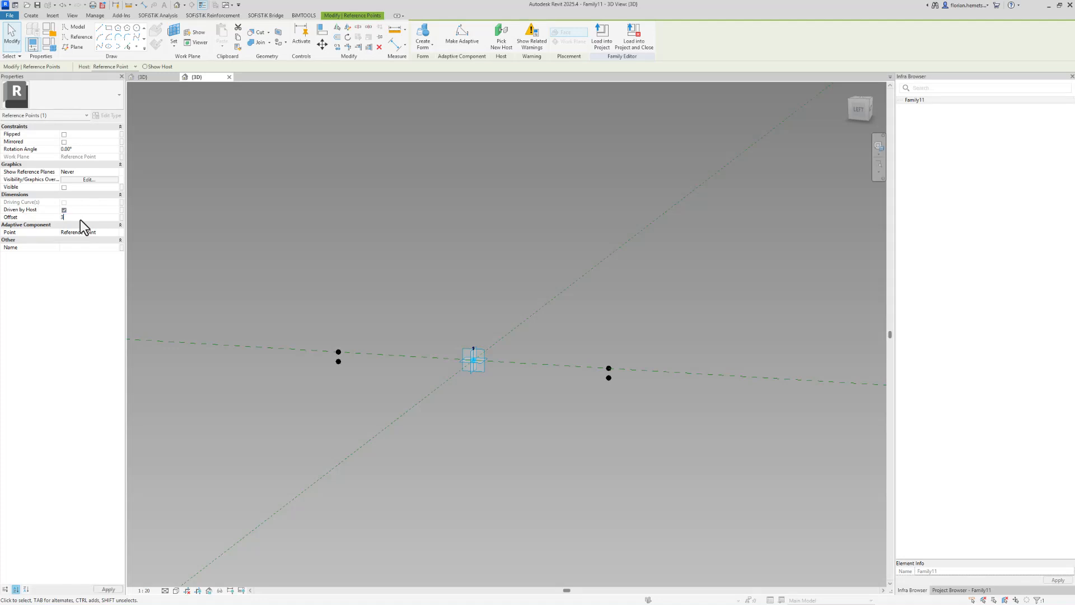
text(390)
key(Return)
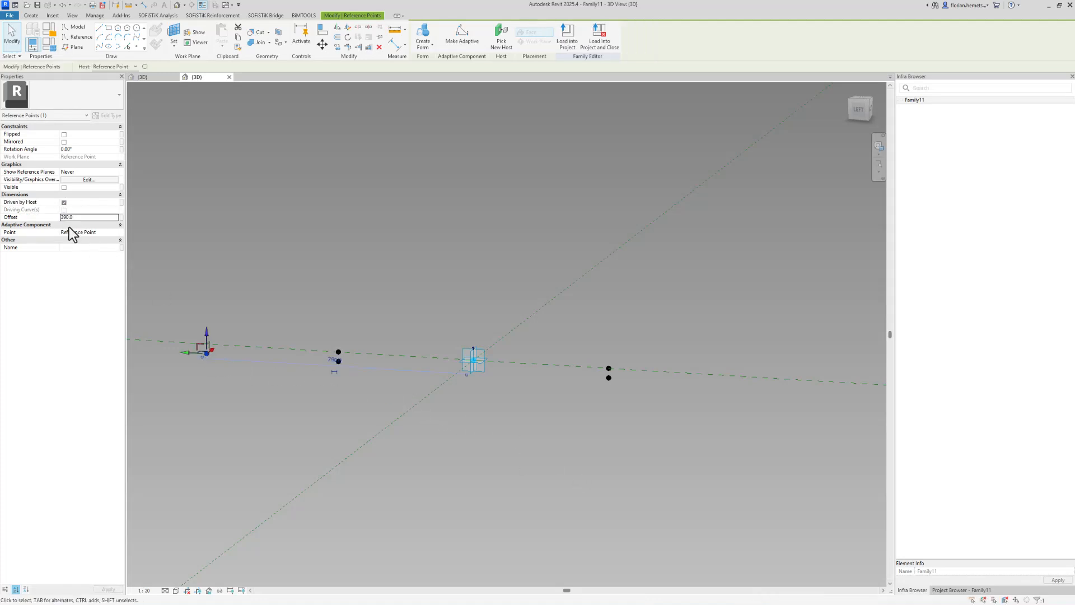
click(62, 217)
text(-)
key(Return)
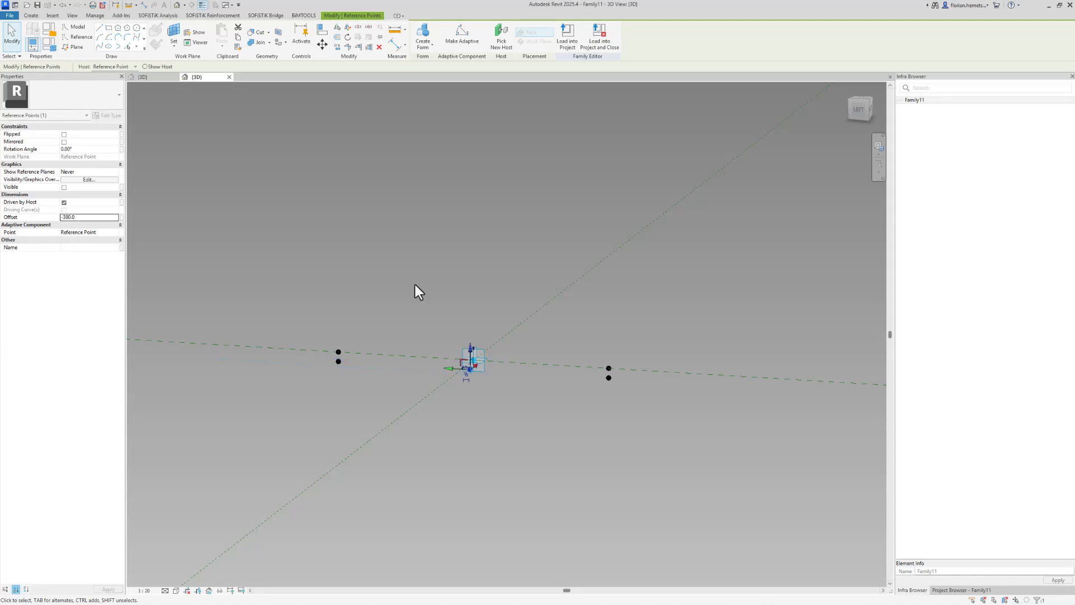
click(90, 217)
text(390)
key(Return)
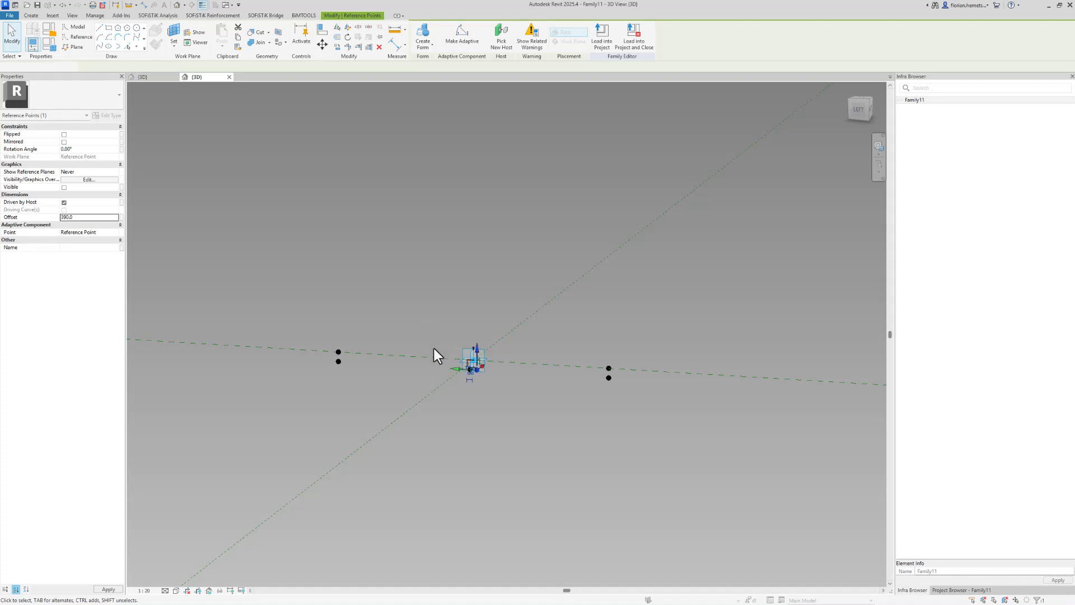
Select the upper left and upper right points and draw a line through them
click(469, 396)
scroll(490, 409, up, 2)
shift+middle_drag(481, 384, 521, 427)
drag(229, 323, 261, 411)
click(205, 234)
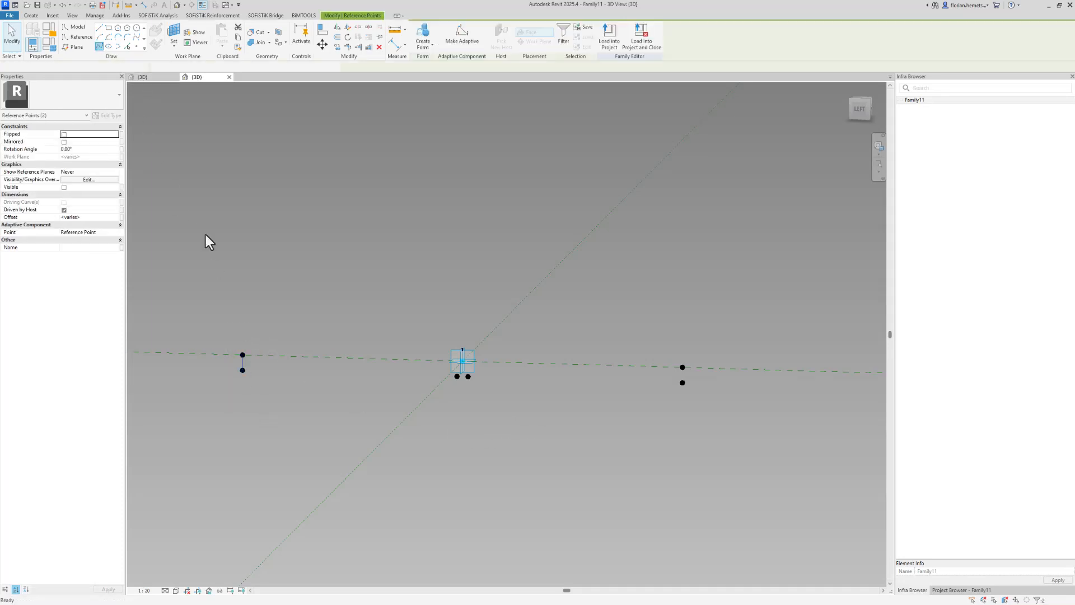
click(244, 356)
ctrl+drag(664, 351, 699, 376)
click(100, 47)
drag(628, 331, 688, 391)
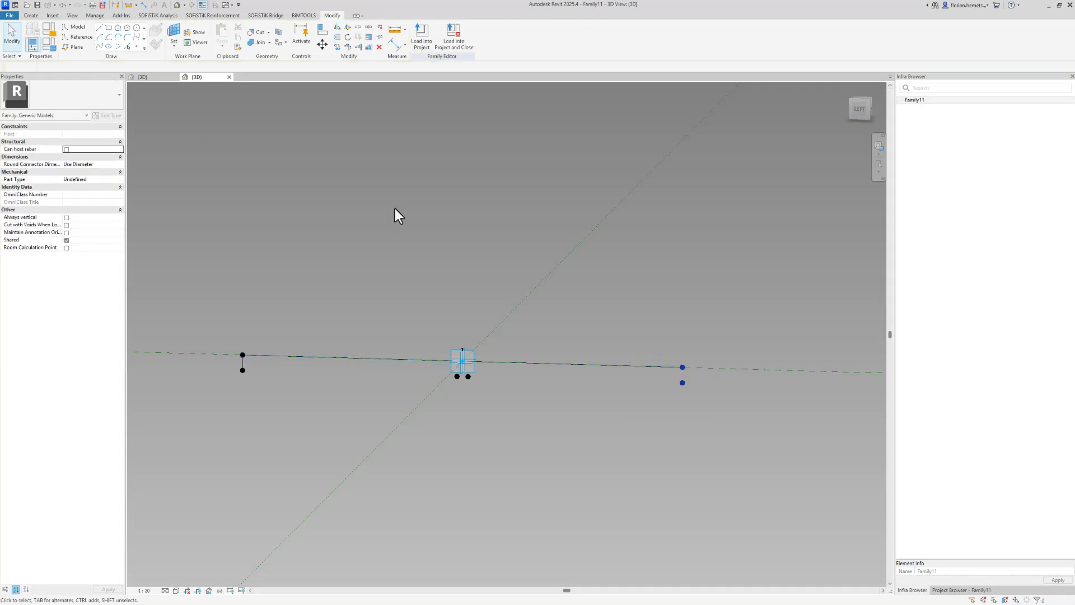
click(100, 46)
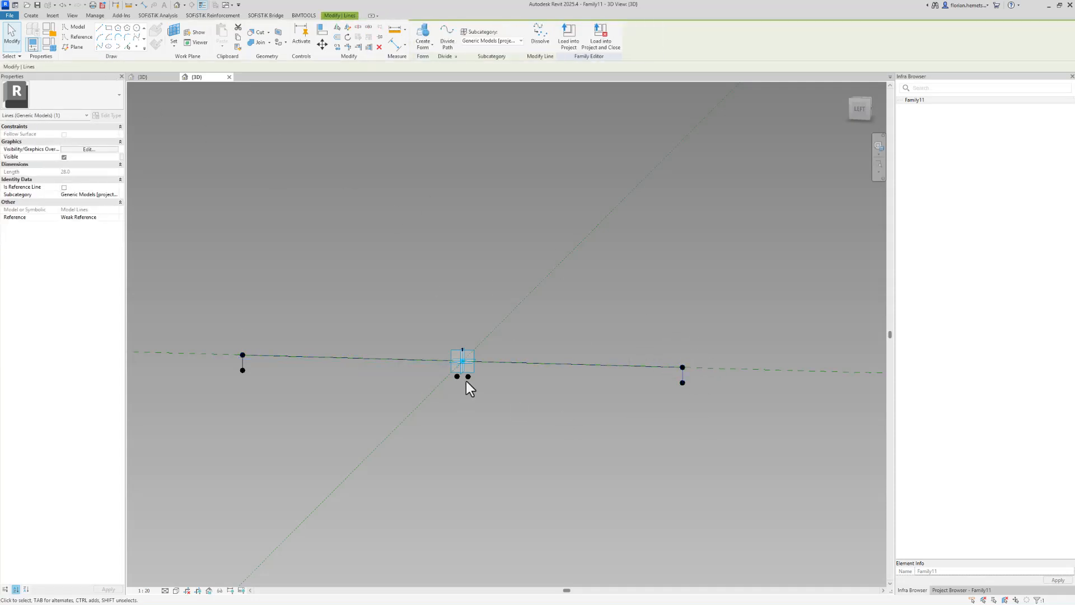
Draw lines joining each lower outer point to its neighbouring point near the centre
click(468, 377)
ctrl+click(682, 382)
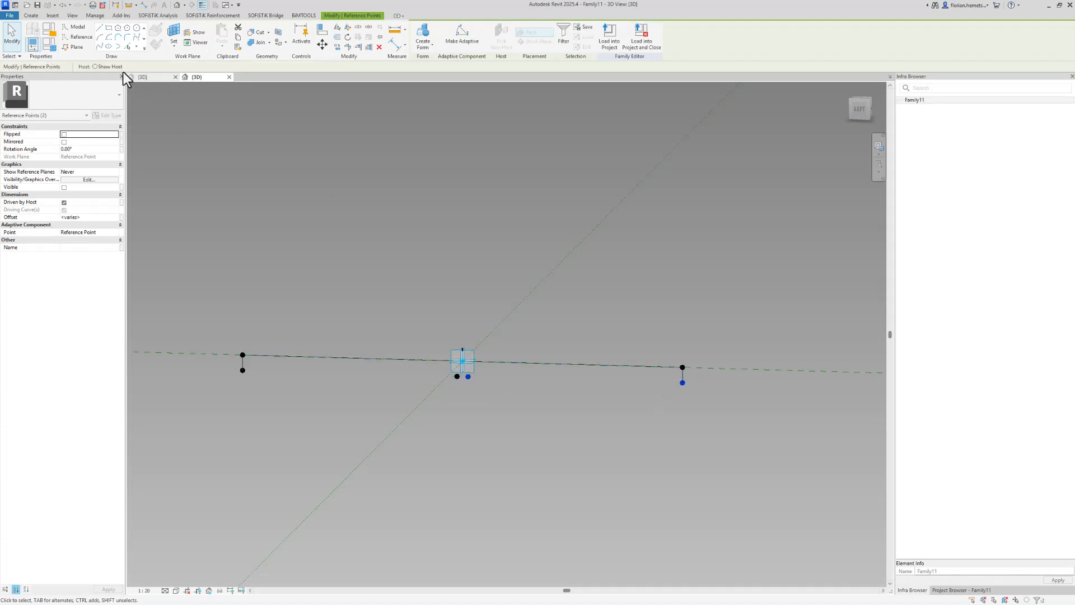
click(102, 49)
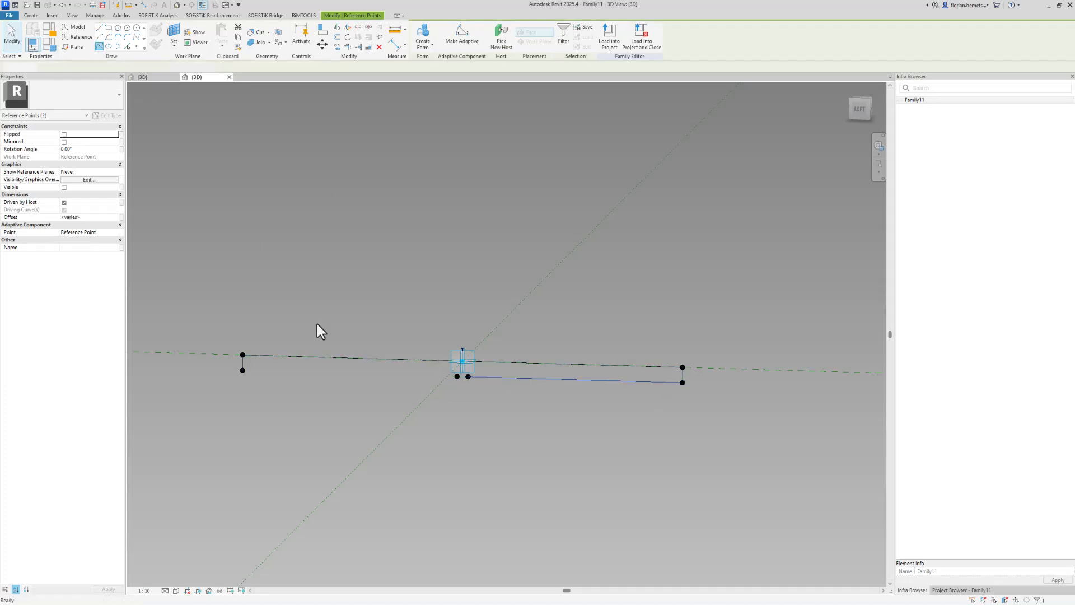
click(243, 370)
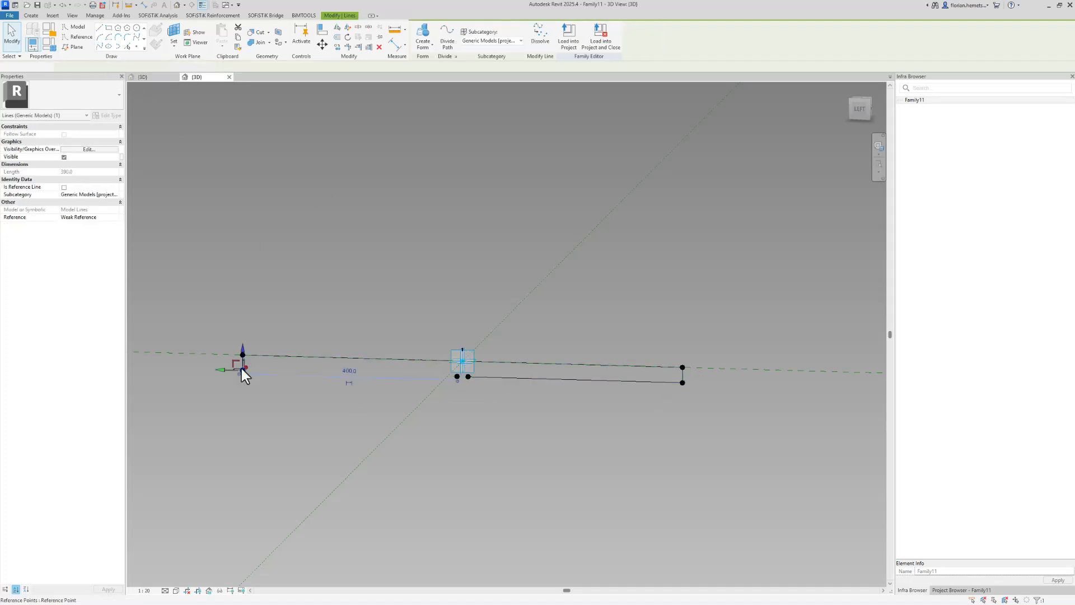
ctrl+click(457, 375)
click(99, 50)
Drag the adaptive placement point upward and undo the move
click(334, 183)
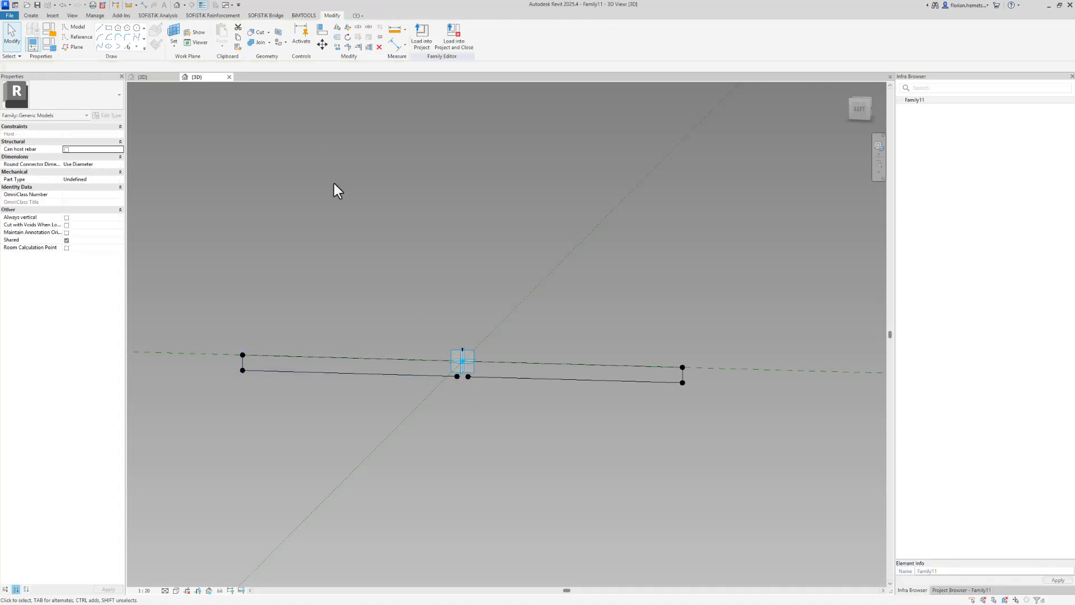
click(455, 354)
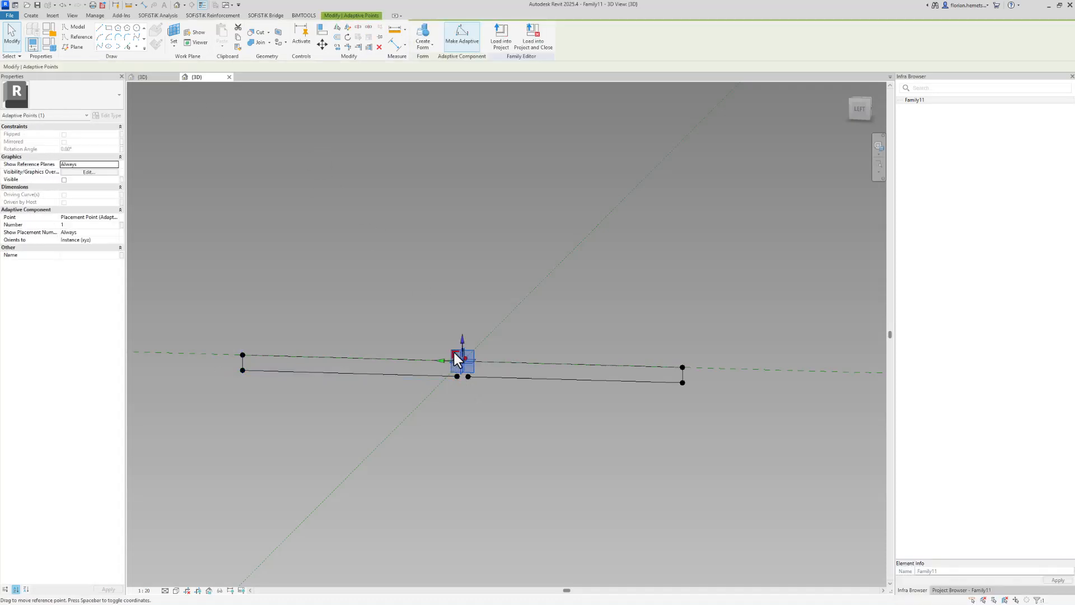
drag(456, 357, 411, 156)
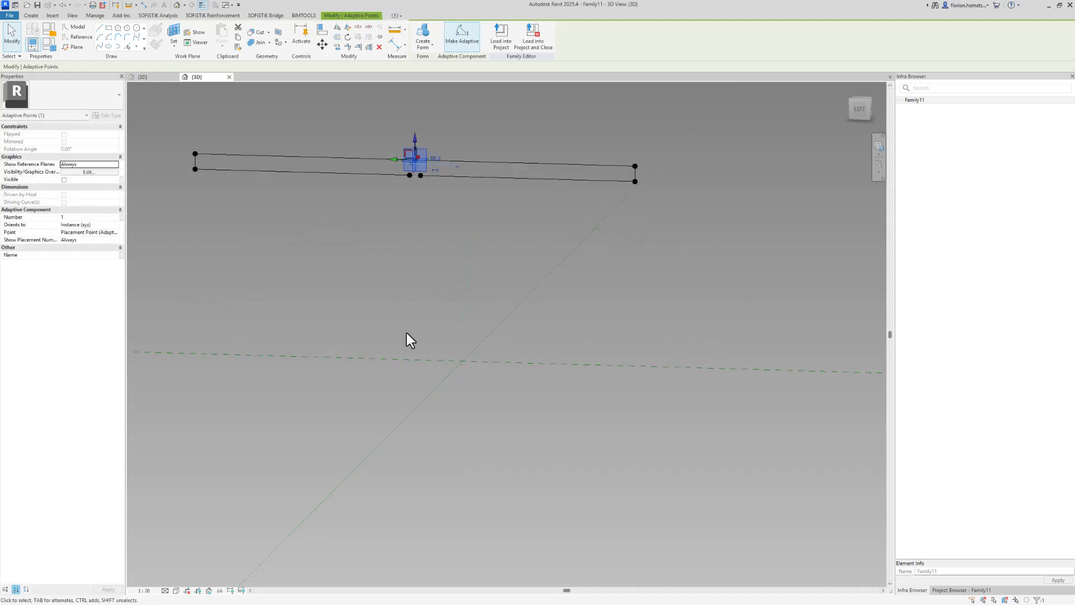
click(431, 274)
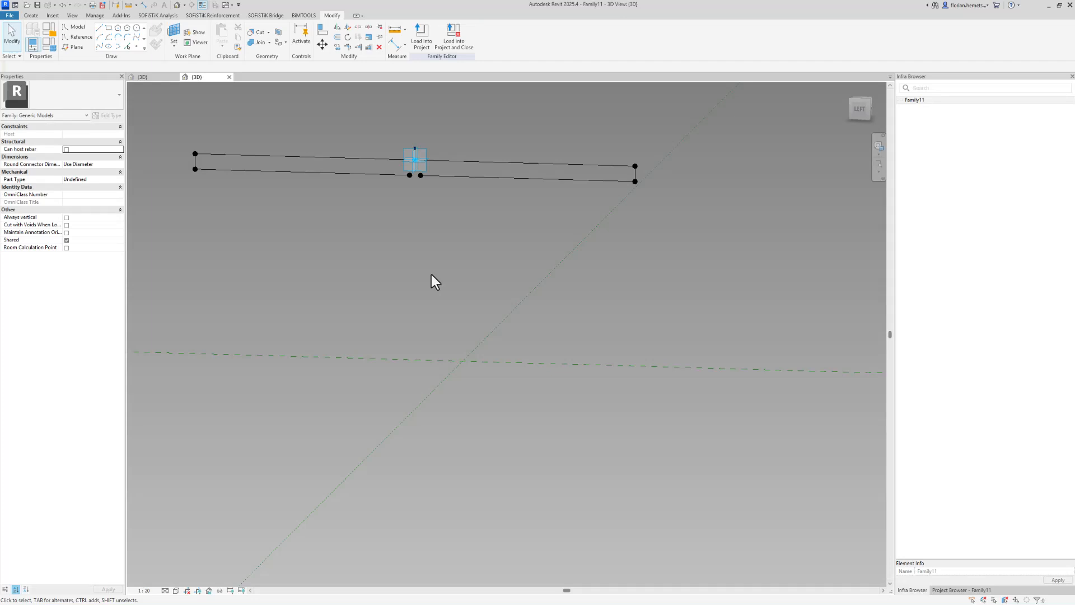
key(ctrl+z)
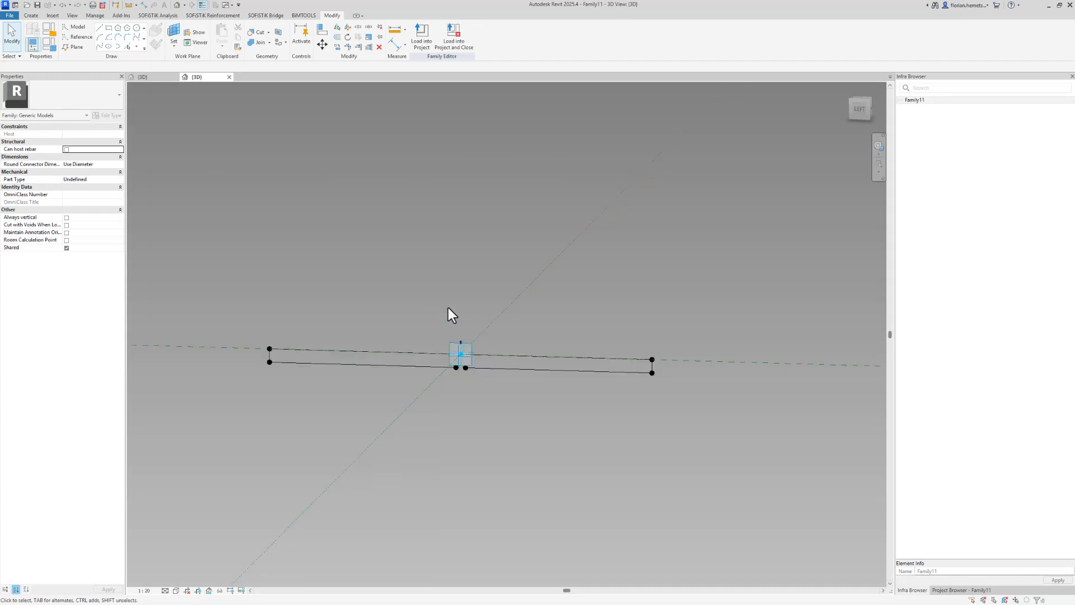
Set the work plane to the placement point, place a reference point on it and drag it about 425 below
scroll(448, 308, down, 2)
middle_drag(494, 408, 526, 353)
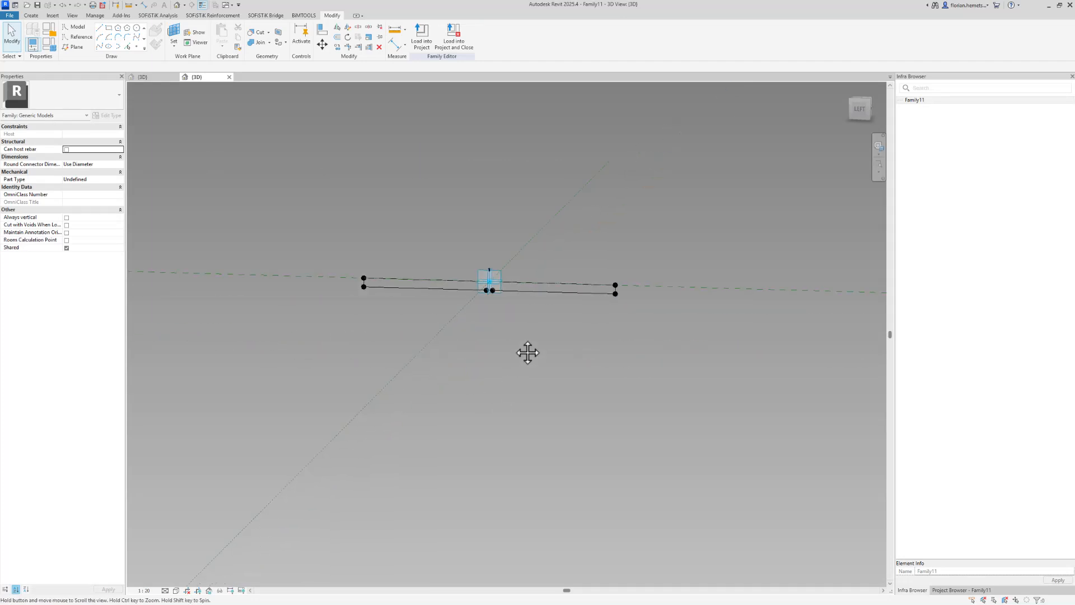
click(172, 32)
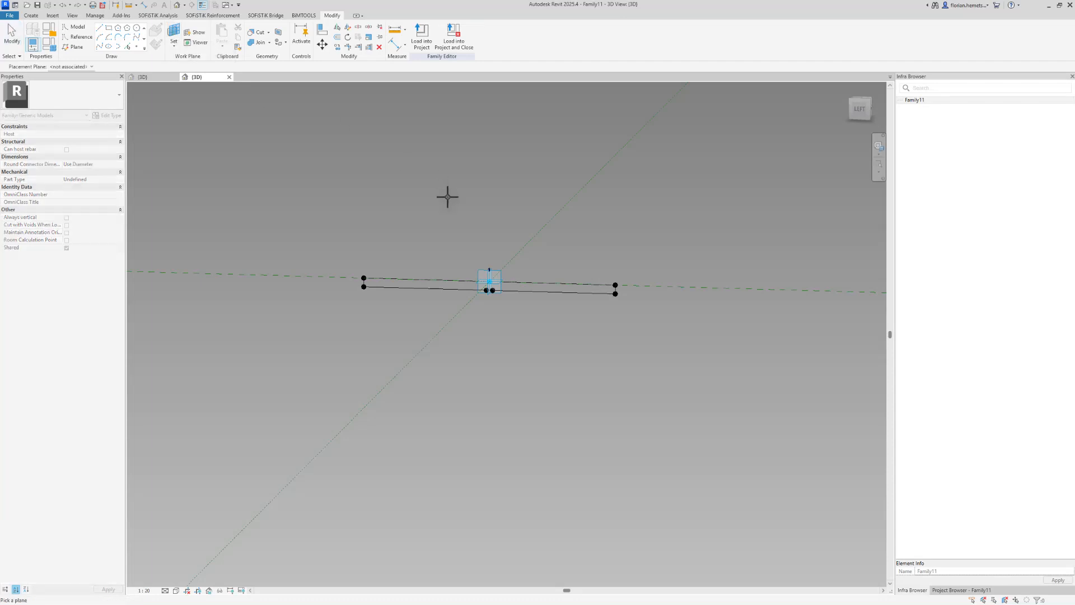
click(478, 280)
click(136, 47)
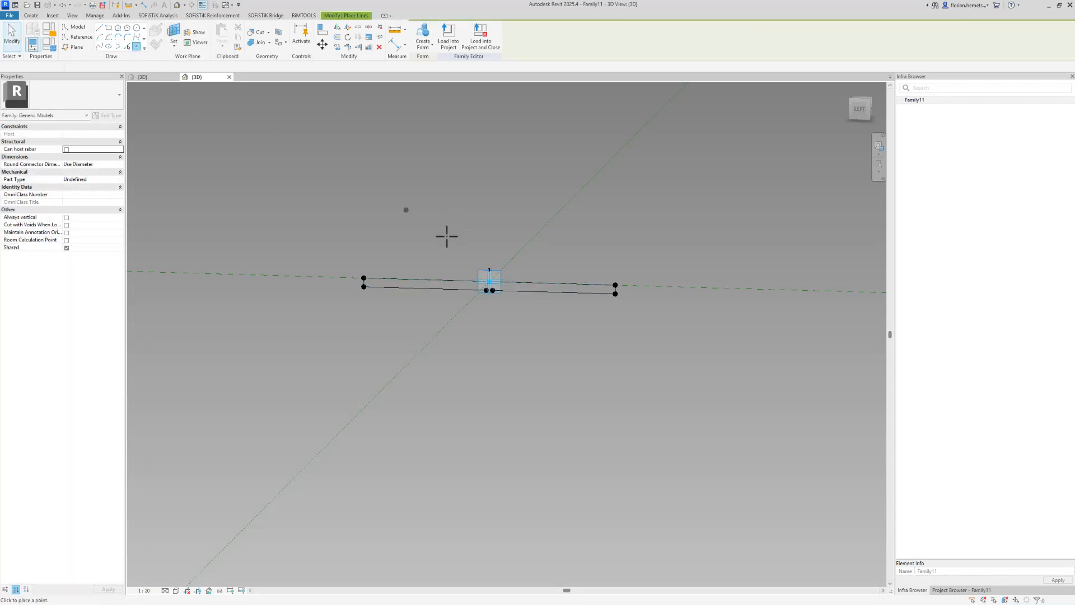
key(Escape)
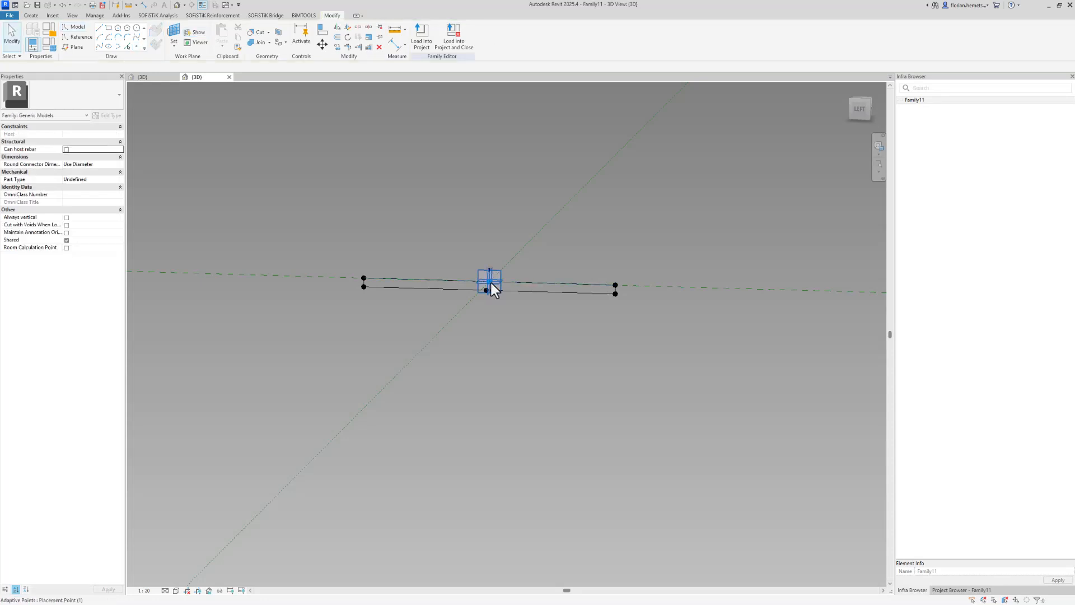
click(489, 282)
drag(489, 259, 492, 384)
shift+middle_drag(491, 290, 492, 391)
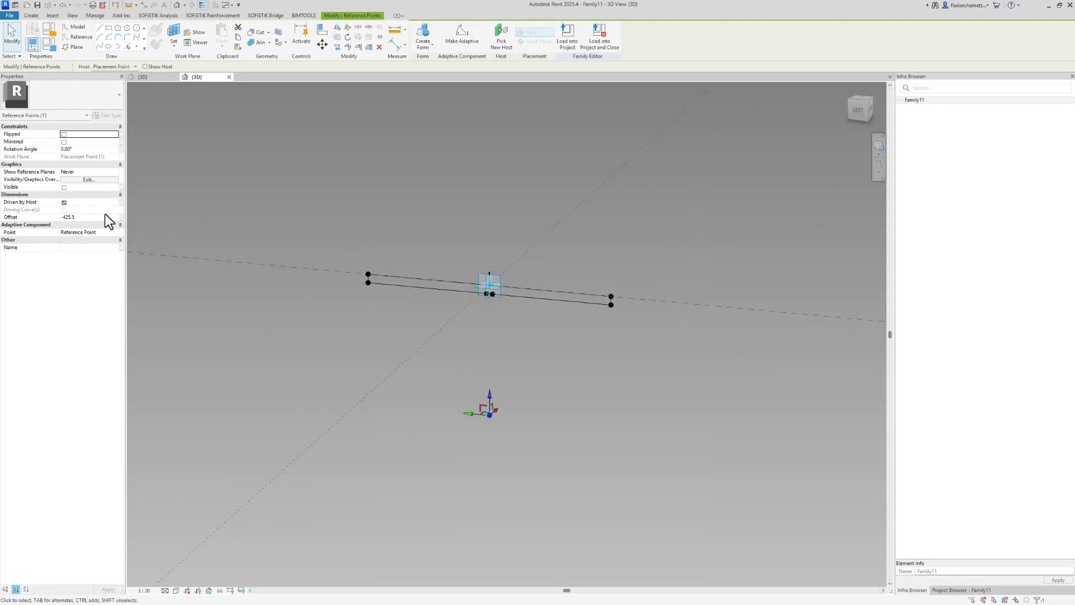
Make the lower point a Shape Handle Point (Adaptive) and name it Bot_Ref
click(114, 233)
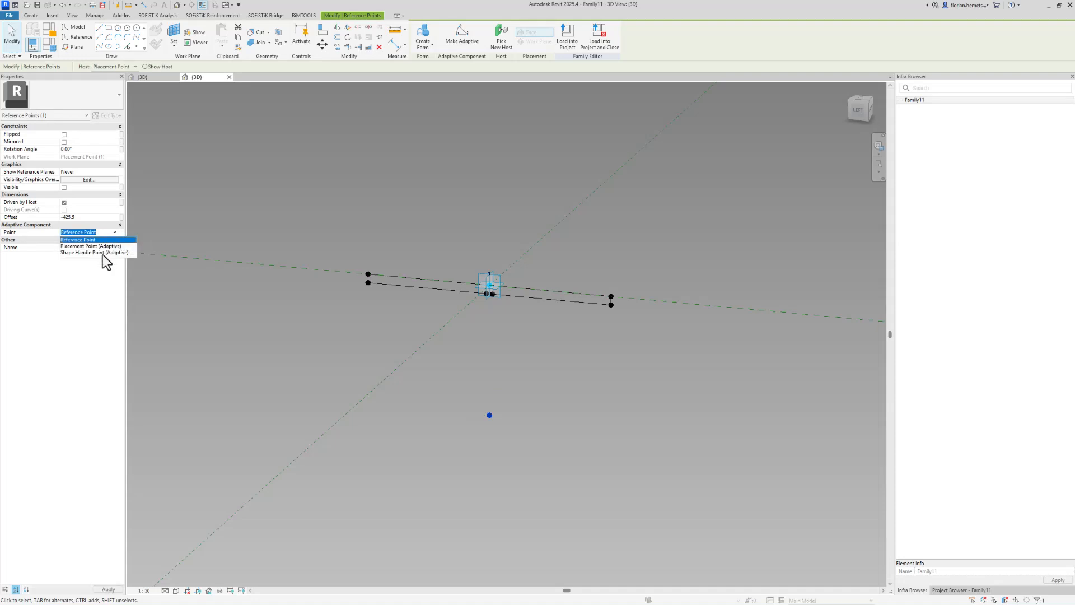
click(102, 252)
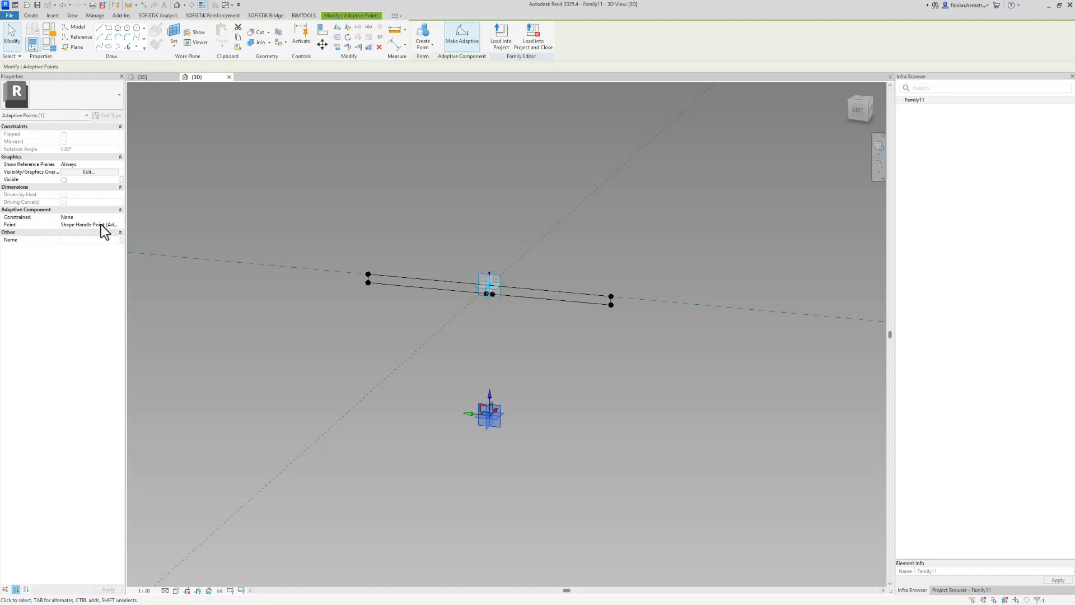
click(98, 240)
text(Bo)
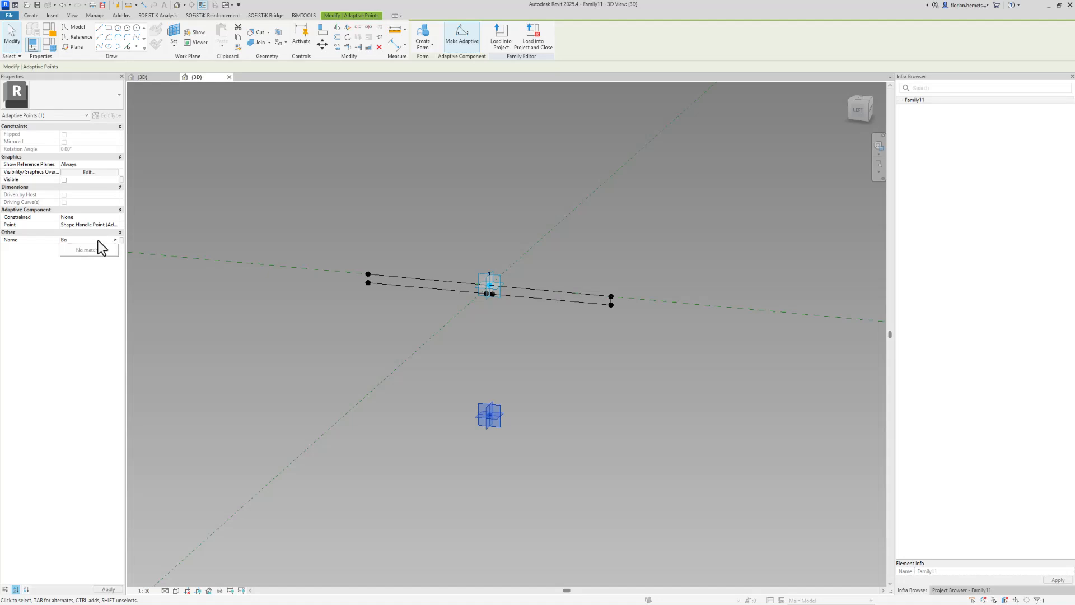
text(t_Ref)
key(Return)
click(541, 397)
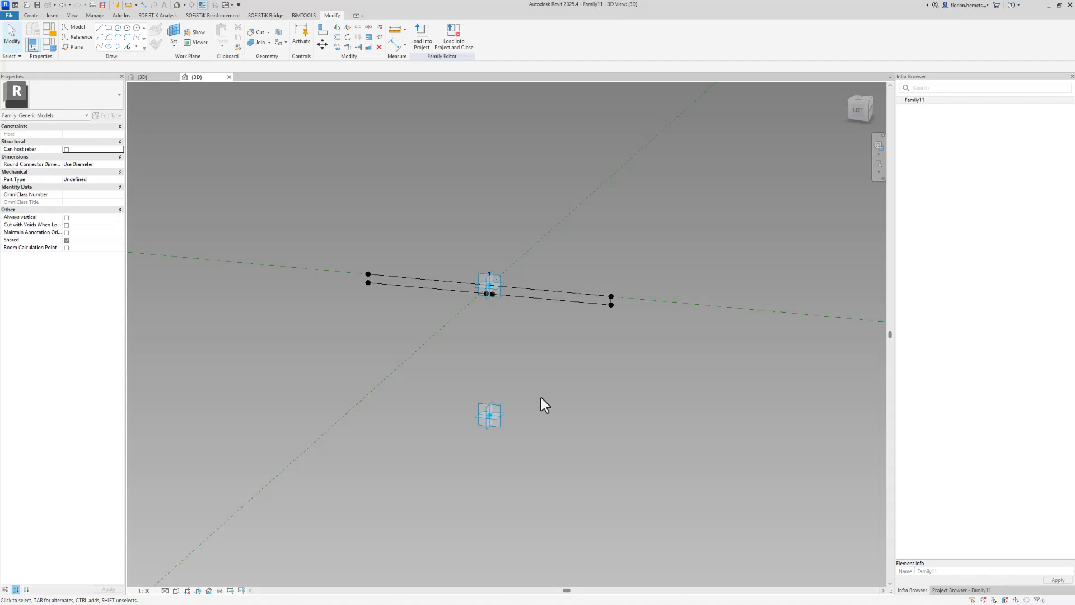
Set the work plane to Bot_Ref and place a reference point on it, dismissing the identical-points warning
click(176, 35)
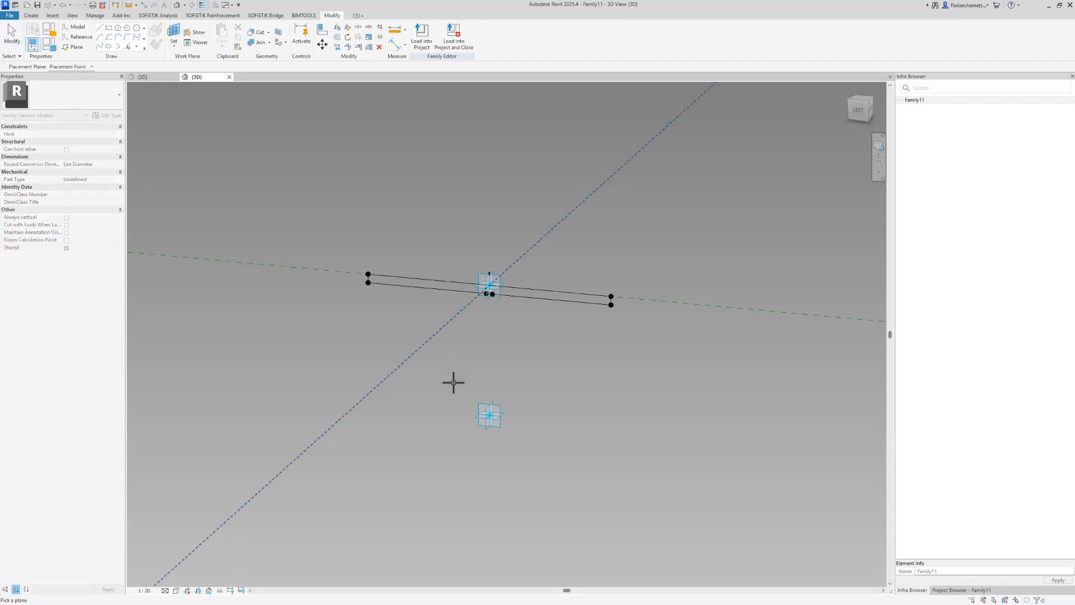
click(488, 427)
click(136, 47)
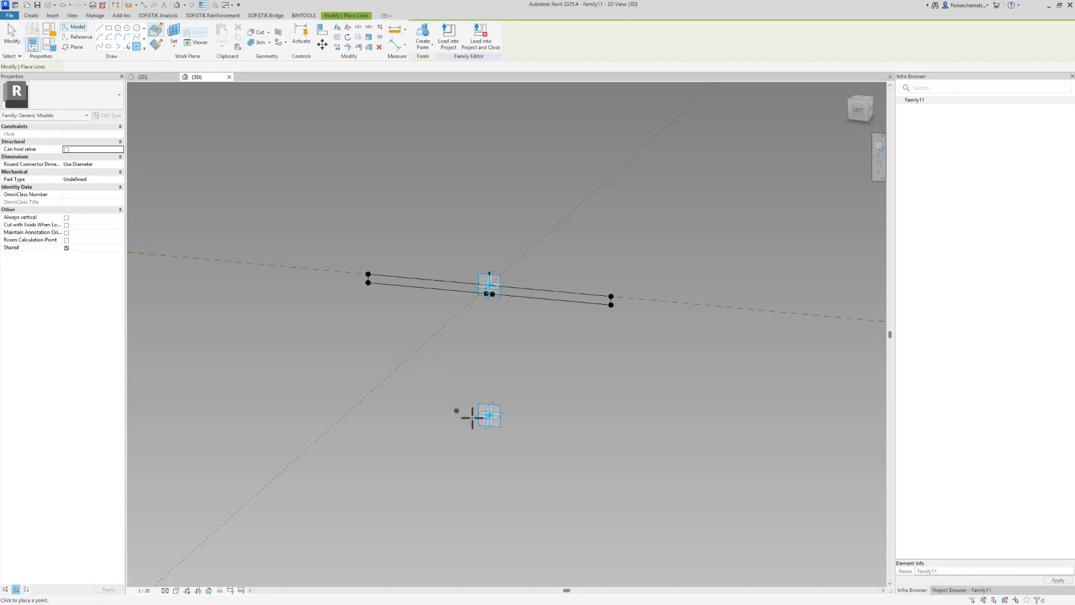
click(490, 415)
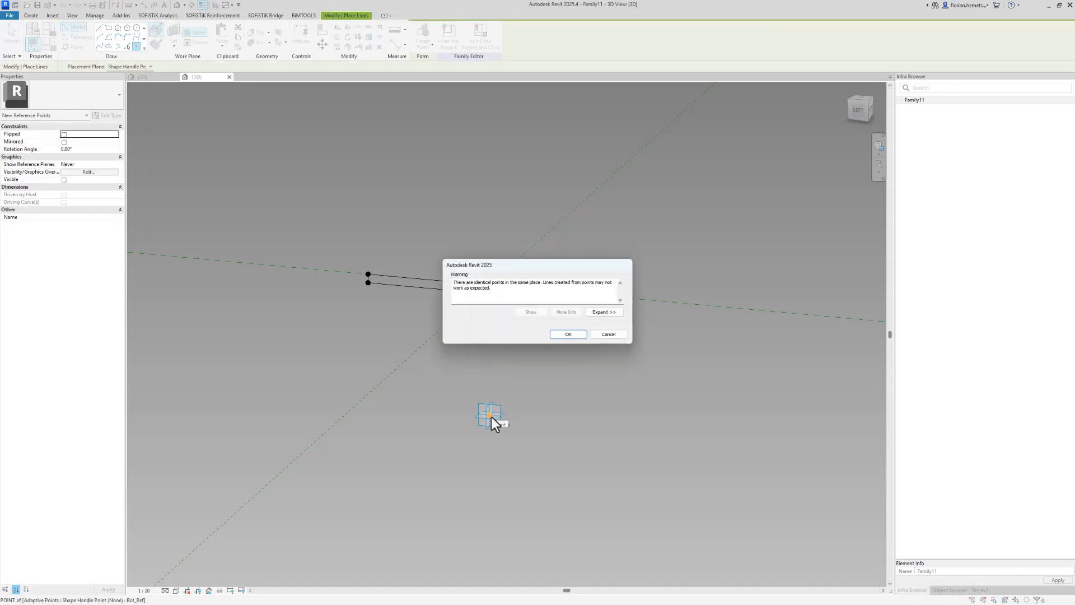
key(Escape)
key(Escape)
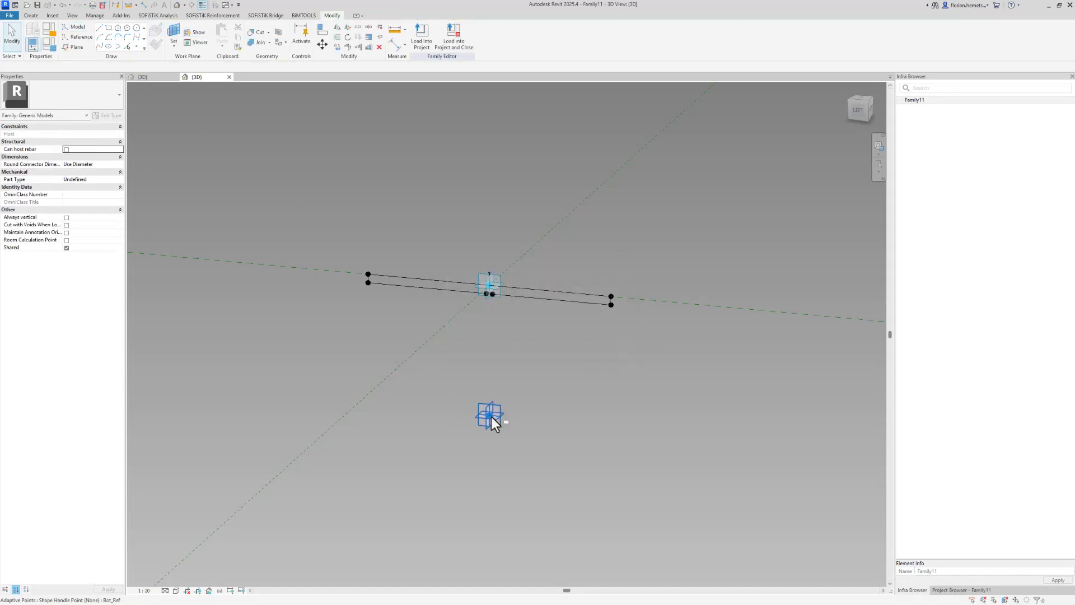
Select a point hosted on Bot_Ref and set its offset to 40
click(490, 416)
click(78, 217)
text(40)
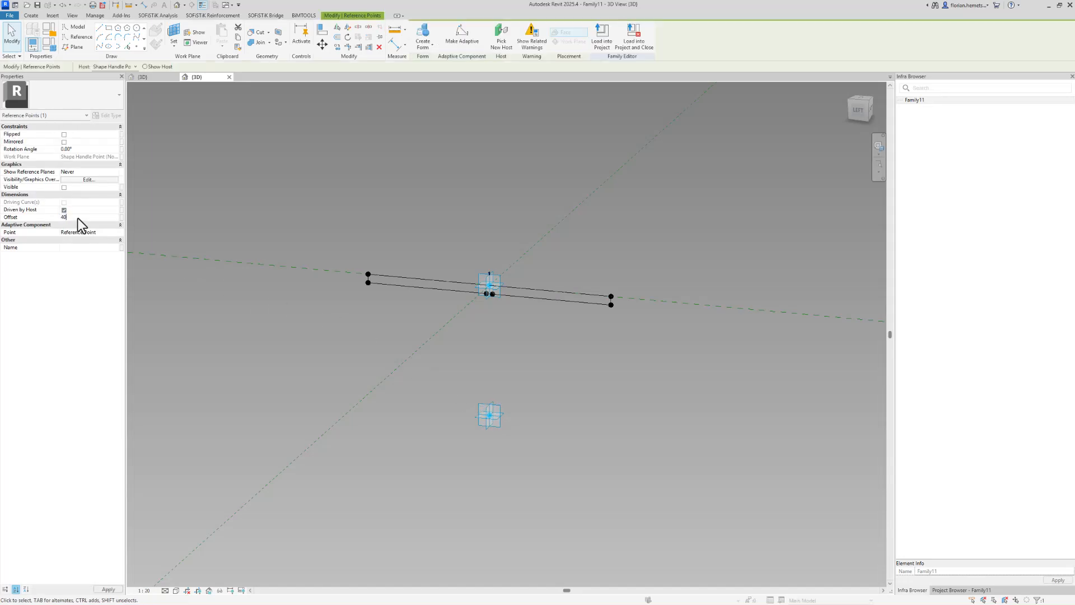
key(Return)
click(510, 394)
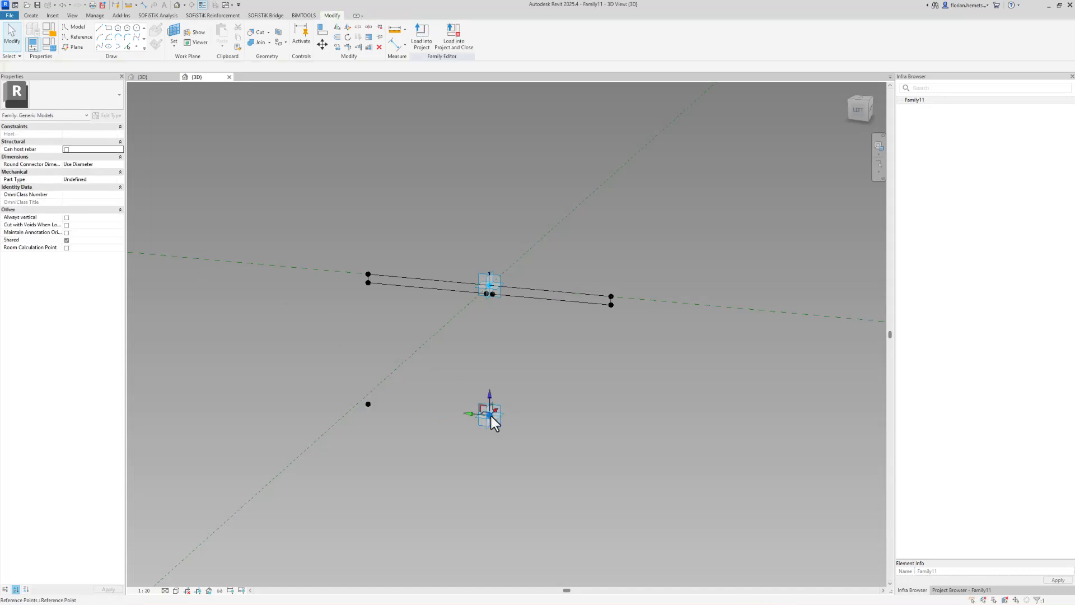
Select the other point hosted on Bot_Ref and set its offset to -40
click(490, 415)
click(86, 218)
text(-)
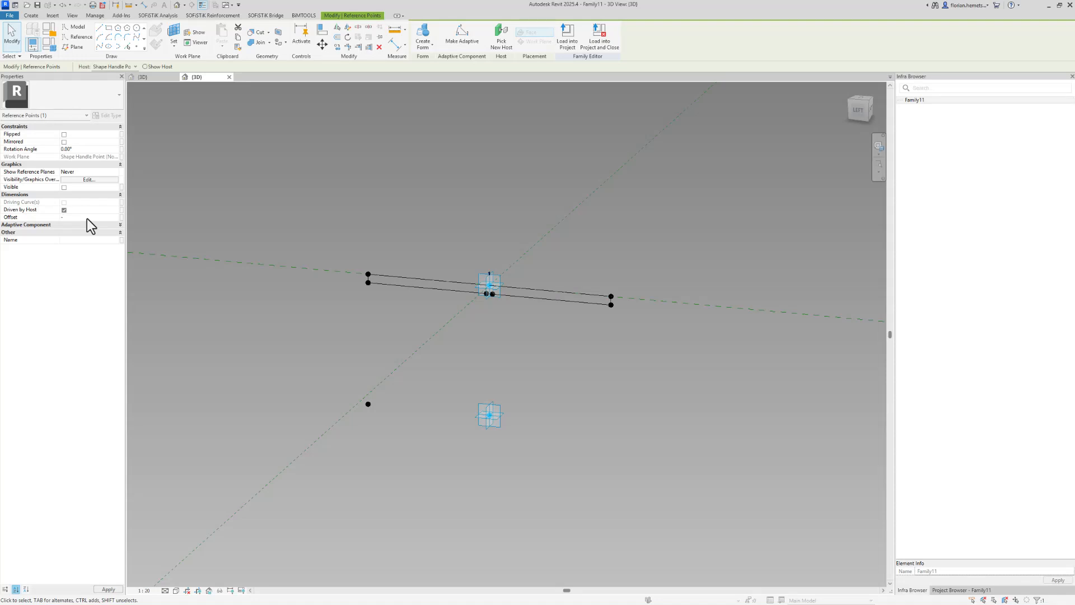
text(4)
key(Return)
click(193, 259)
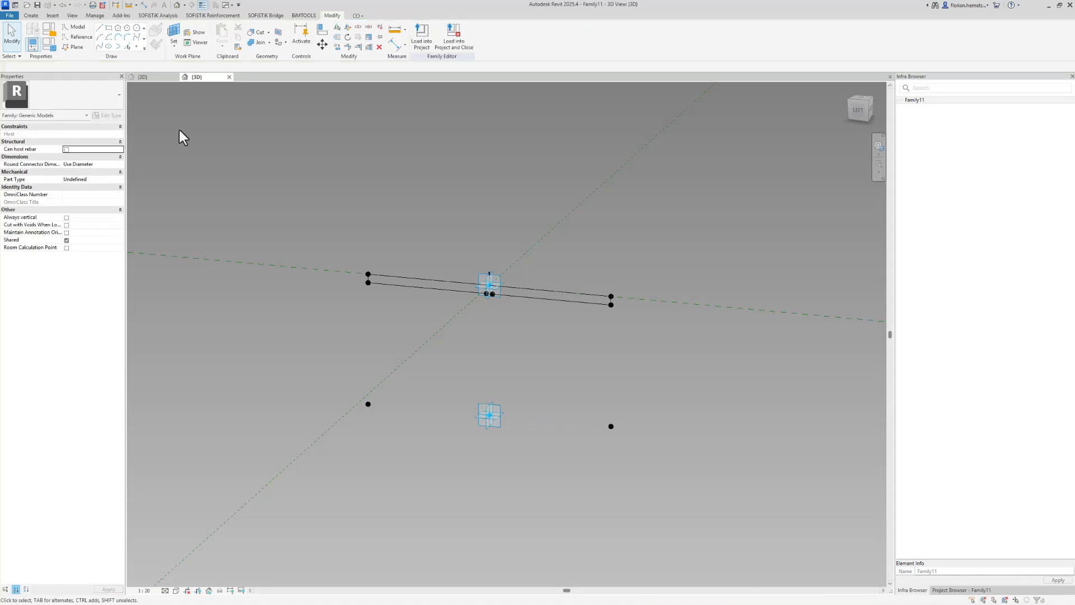
Set the work plane to the lower left point and place a reference point on it, dismissing the identical-points warning
click(178, 32)
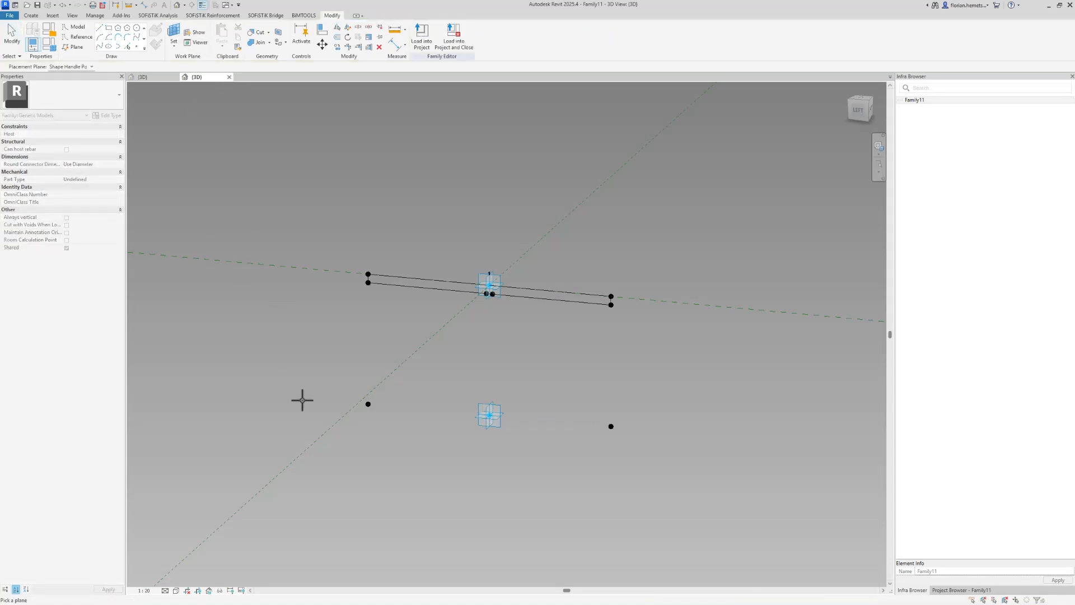
click(368, 404)
click(136, 45)
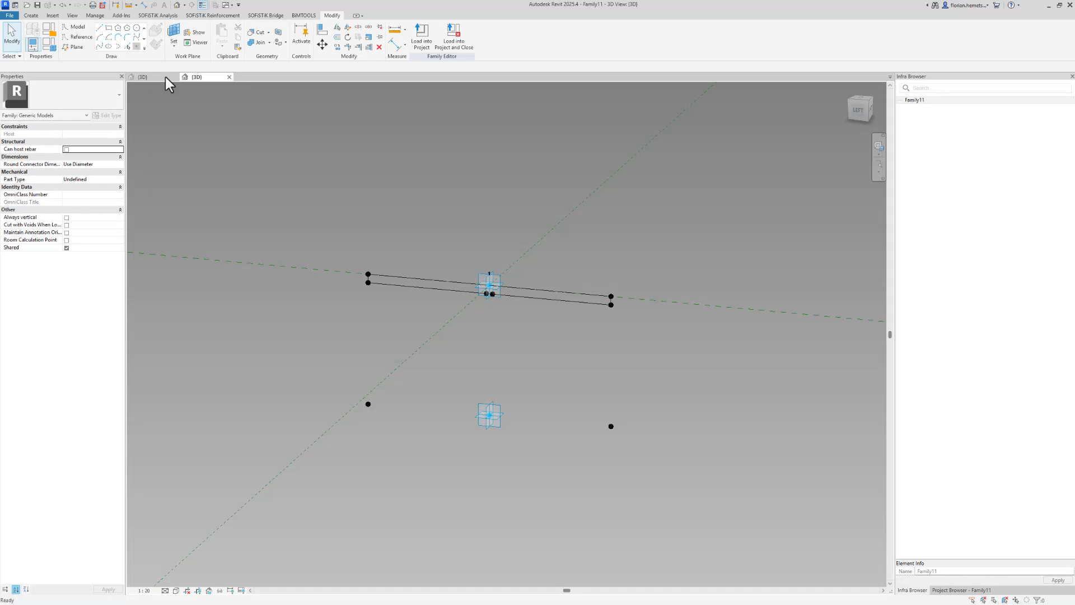
click(368, 404)
click(564, 334)
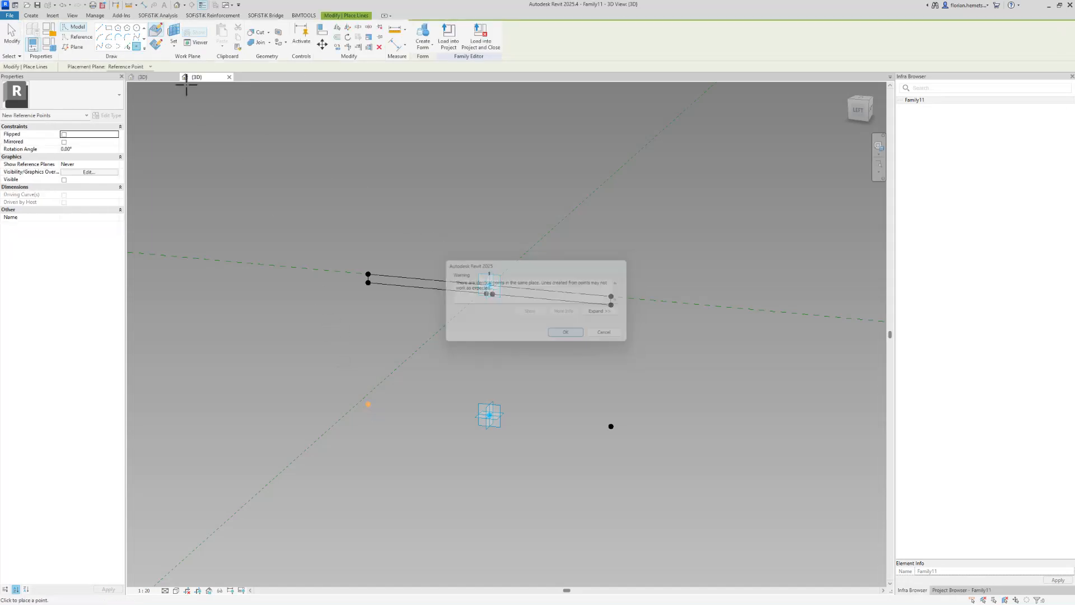
Set the work plane to the lower right point and place a reference point on it, dismissing the warning
click(178, 35)
click(611, 426)
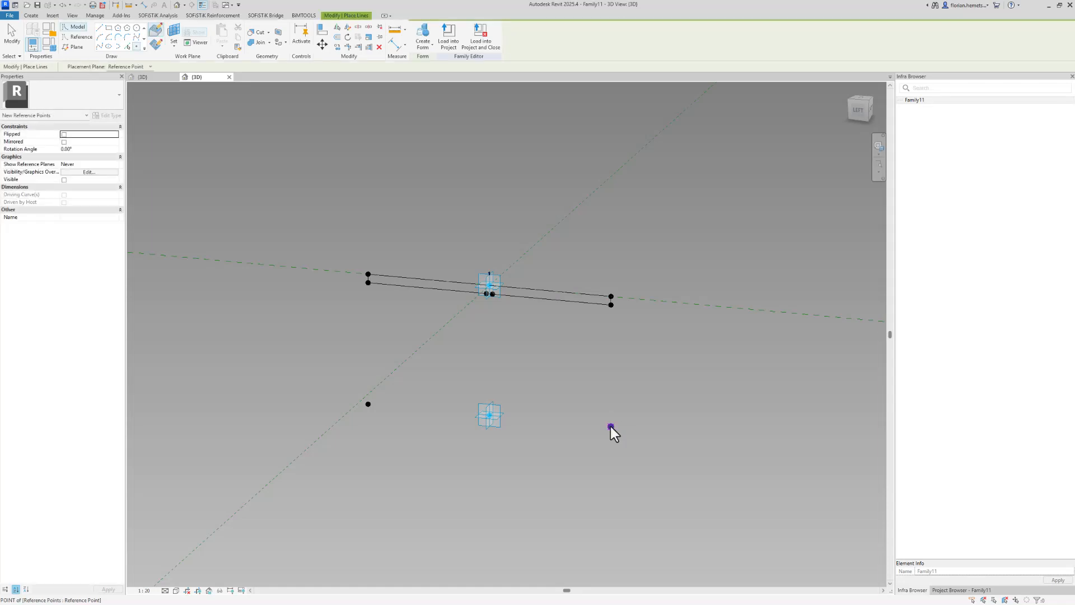
click(610, 426)
click(578, 337)
key(Escape)
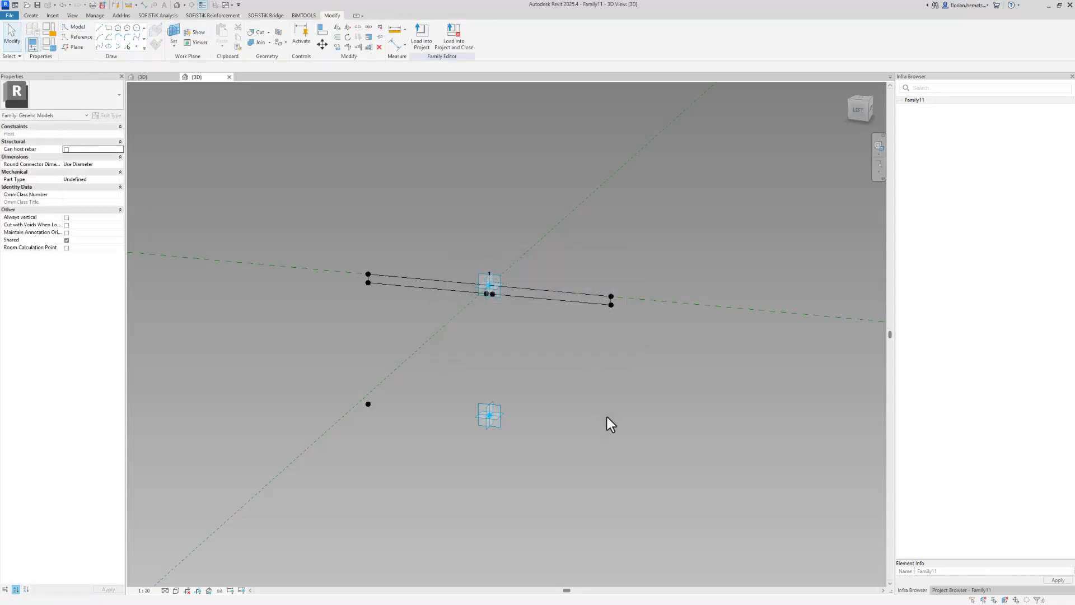
Select both newly placed points and set their offset to 20
click(610, 426)
ctrl+click(368, 404)
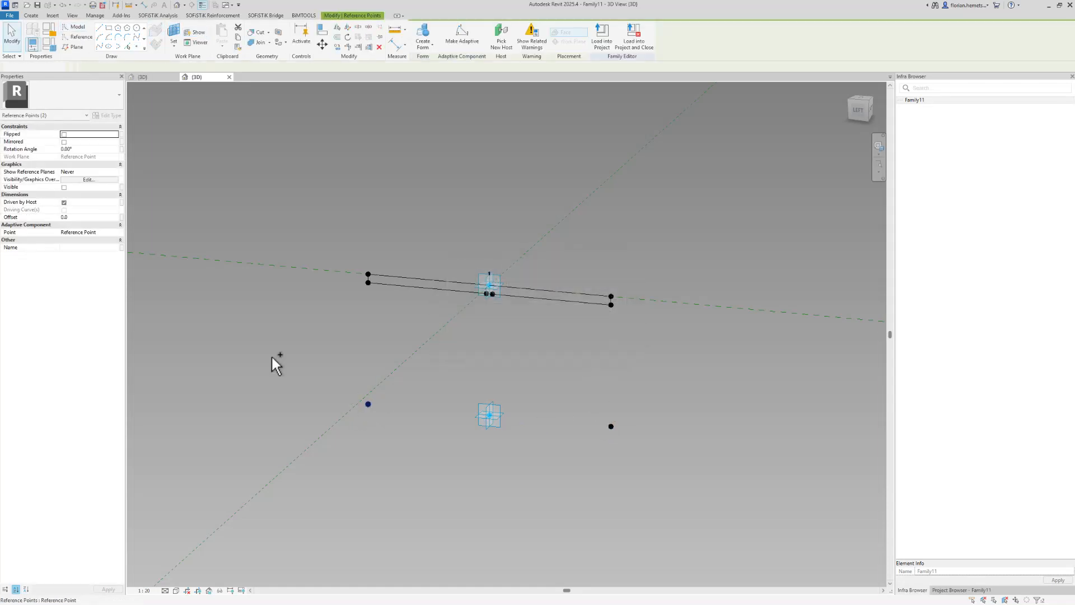
click(74, 216)
text(20)
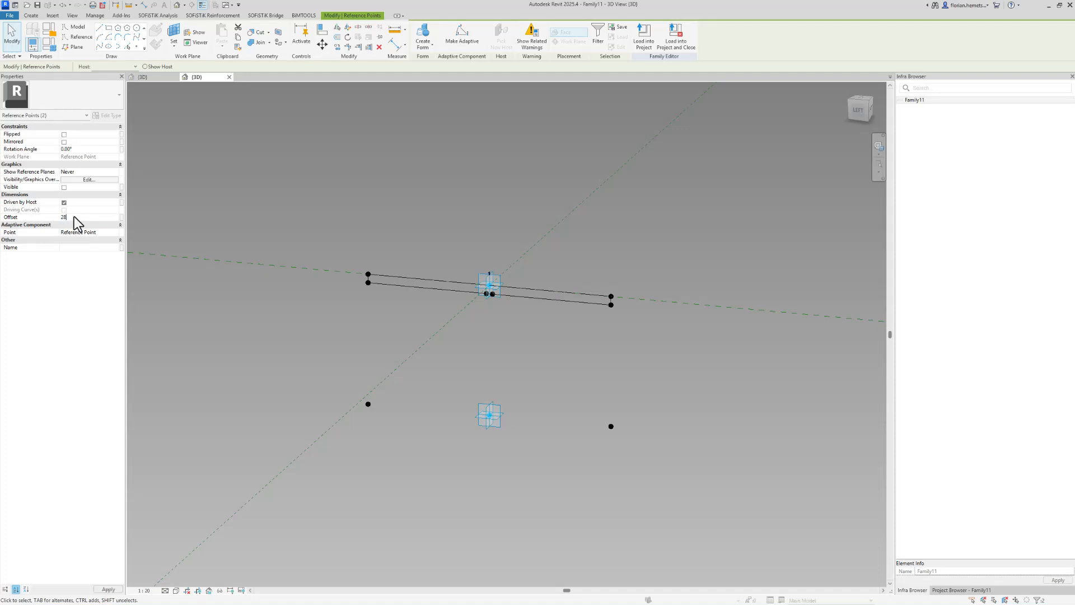
click(277, 331)
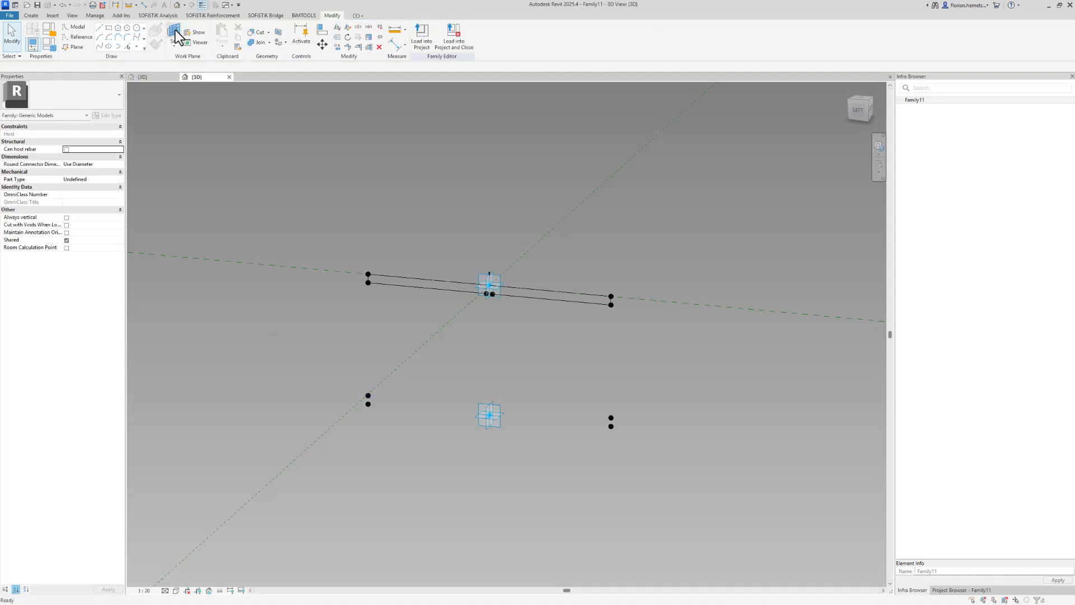
Set the work plane to the new left point and place another reference point on it, dismissing the warning
click(368, 396)
key(Escape)
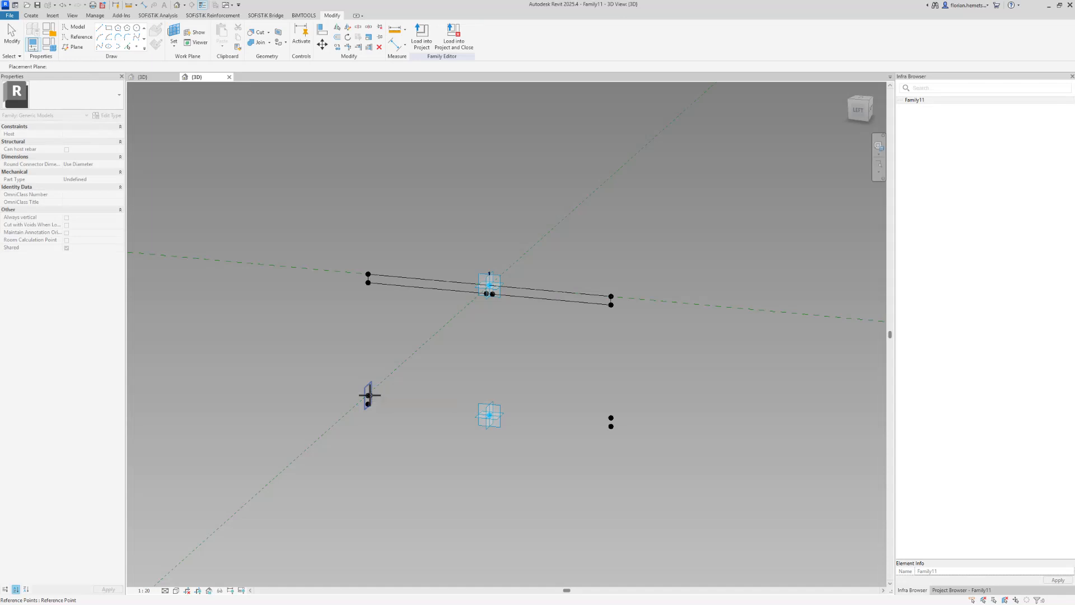
click(136, 46)
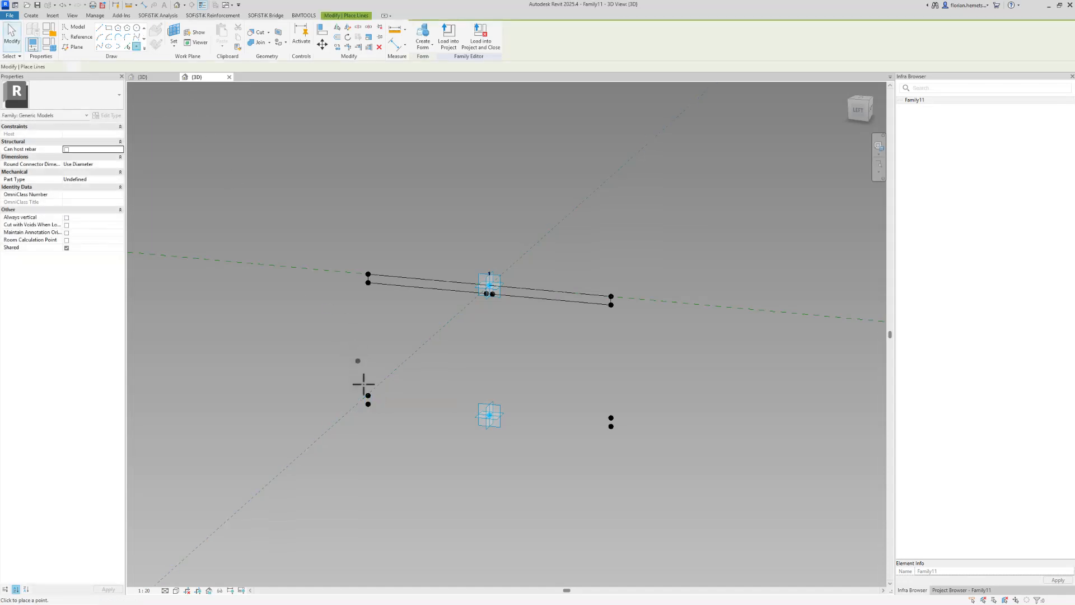
click(368, 395)
click(564, 334)
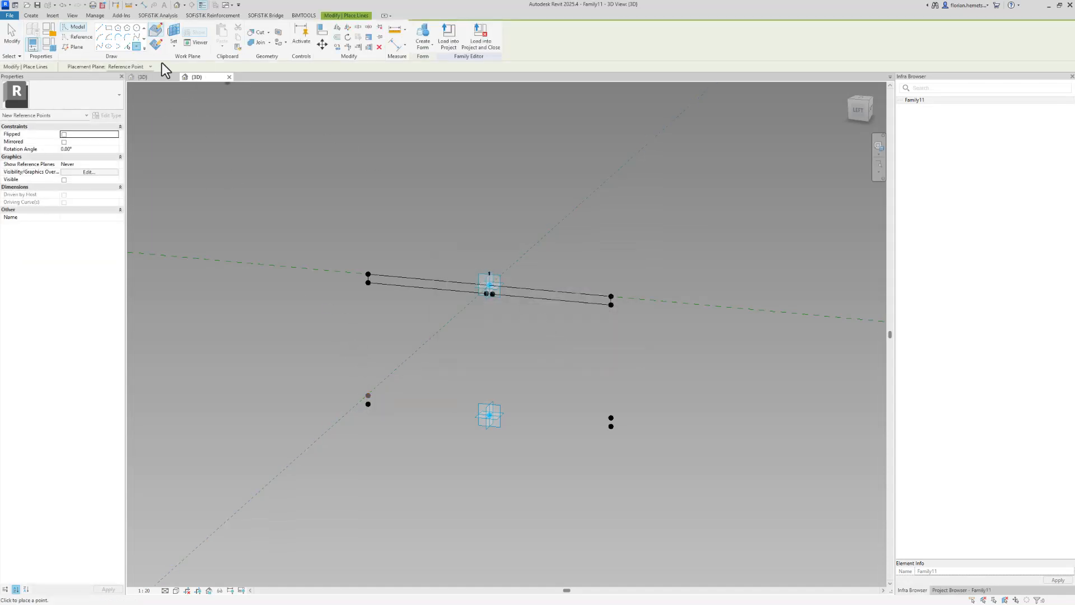
Set the work plane to the new right point and place another reference point on it, dismissing the warning
click(174, 34)
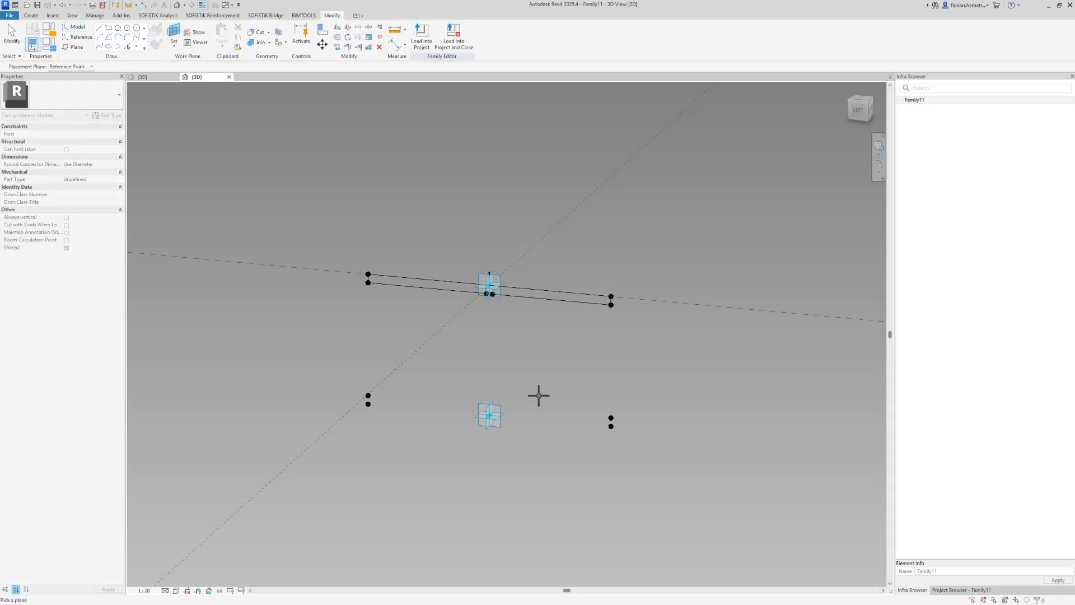
click(611, 418)
click(610, 418)
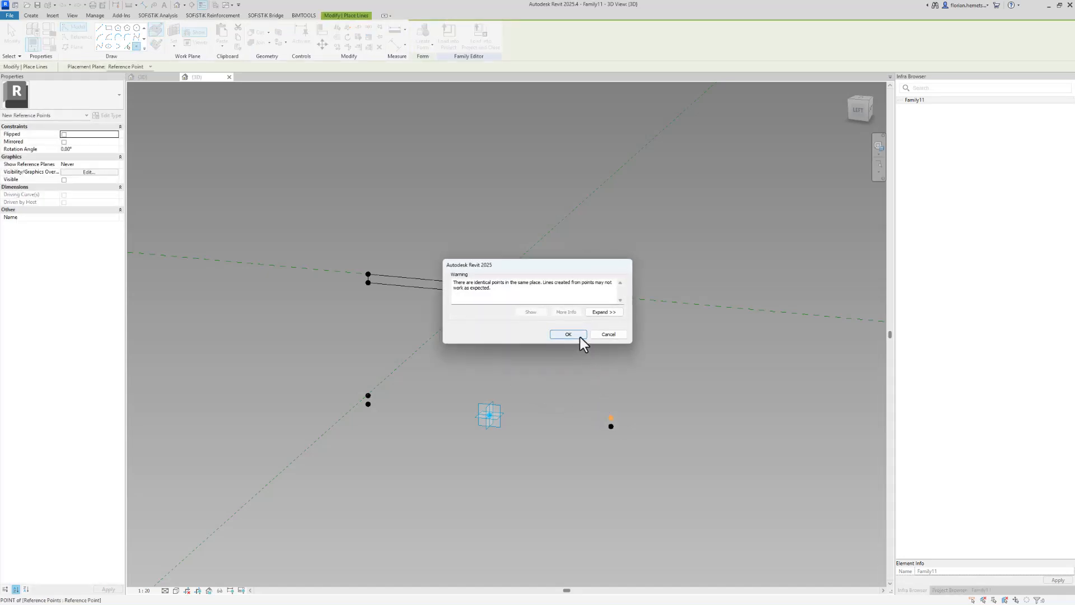
click(579, 337)
Select the newest right point and set its offset to -390
click(611, 419)
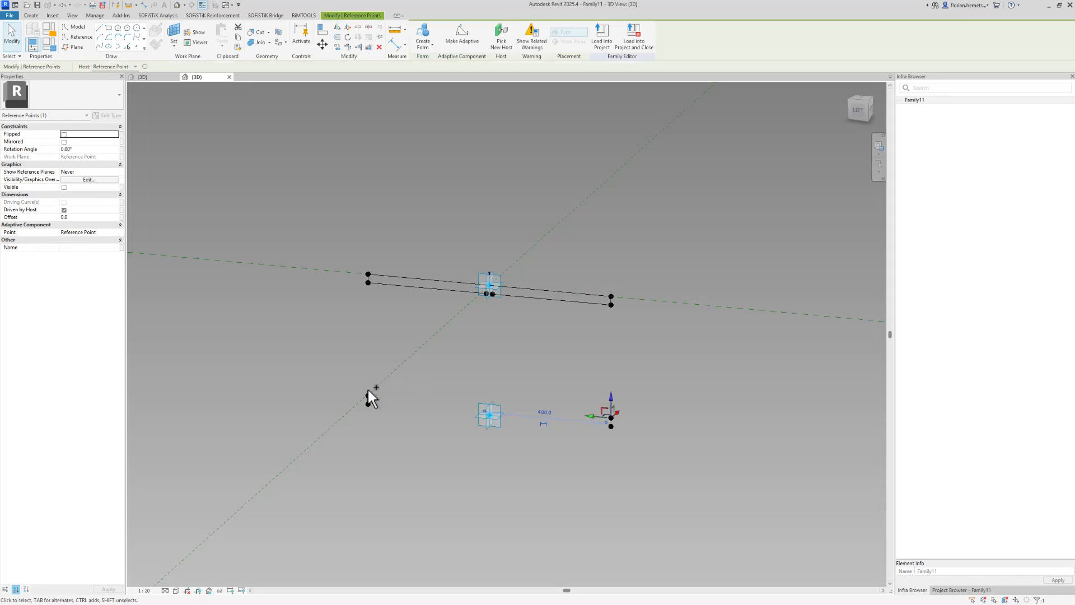
click(107, 219)
text(-390)
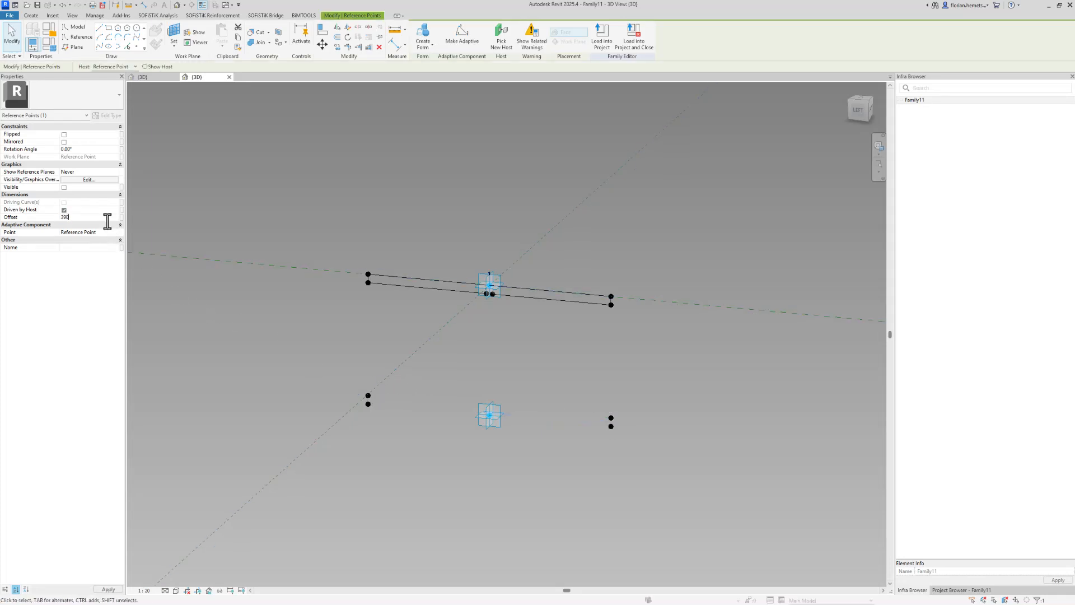
click(314, 373)
Select the newest left point and set its offset to -390
click(368, 396)
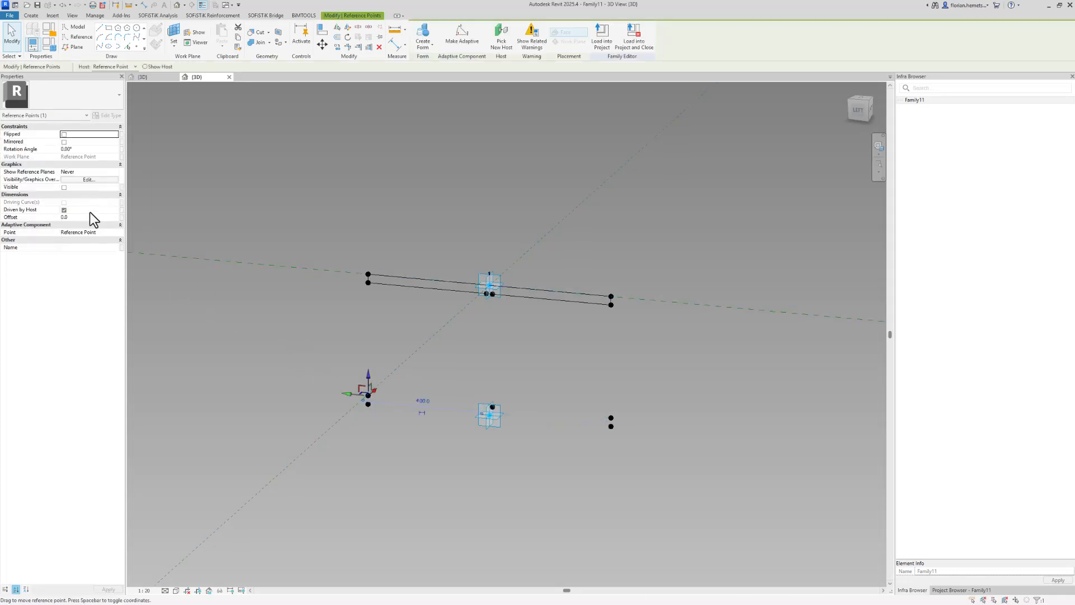
click(88, 217)
text(-390)
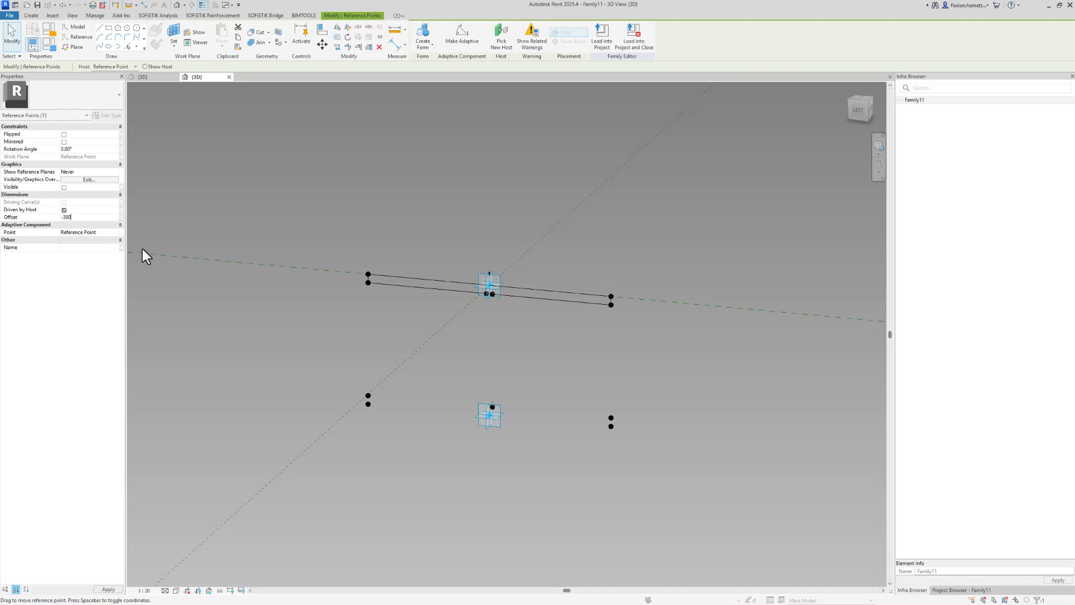
click(457, 440)
Draw lines through the lower left points and from the left upper point to the Bot_Ref centre point
scroll(458, 440, up, 3)
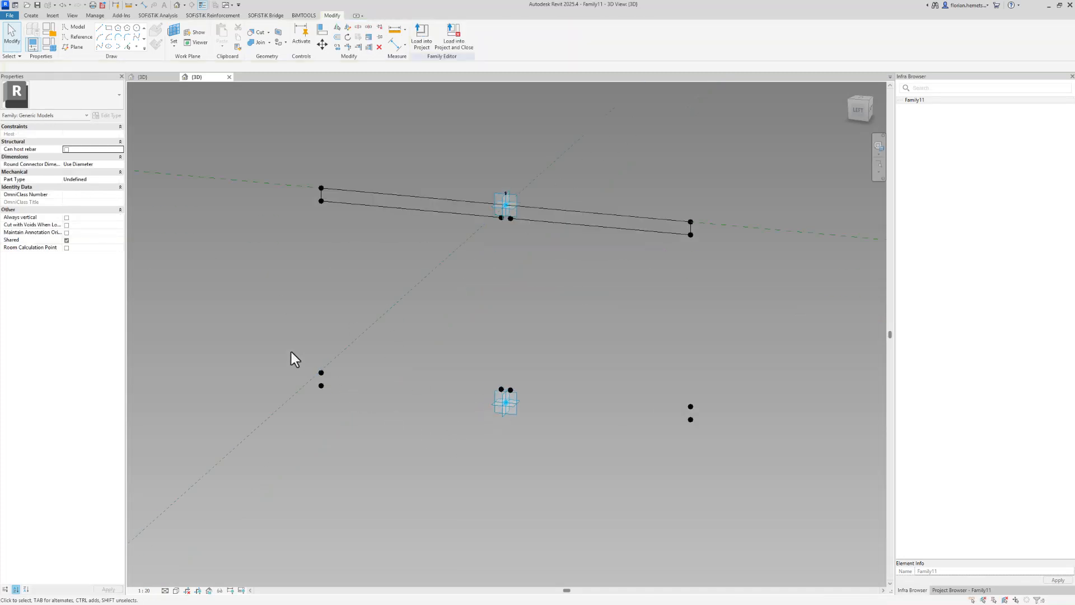
drag(352, 411, 291, 352)
click(102, 50)
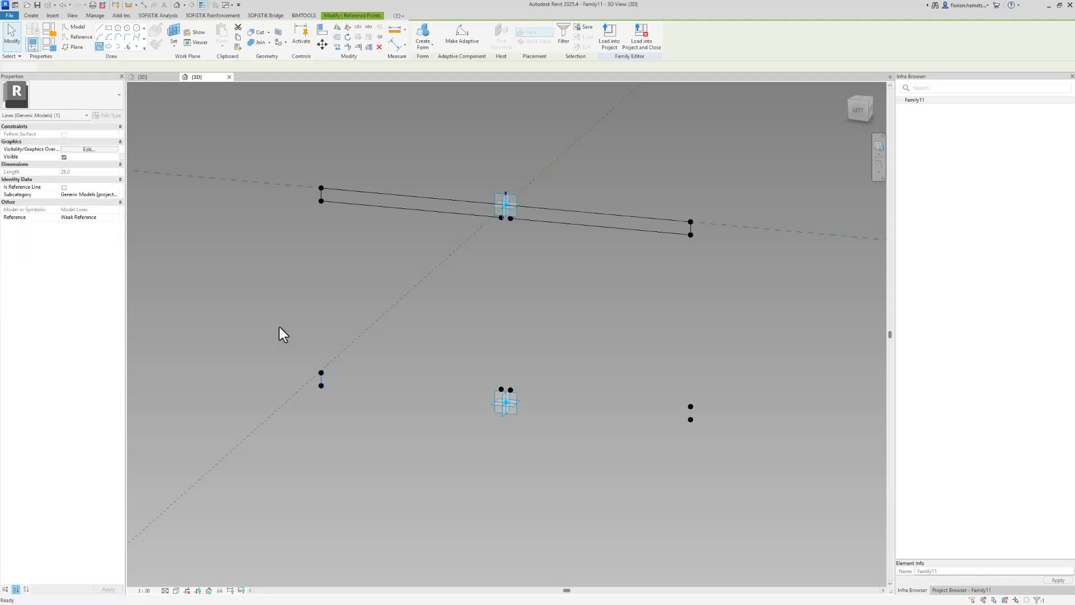
drag(289, 340, 328, 376)
ctrl+drag(479, 374, 528, 395)
click(97, 46)
Draw lines from the Bot_Ref centre to the right point, along the right edge, and along the bottom edge of the lower profile
ctrl+drag(650, 370, 715, 416)
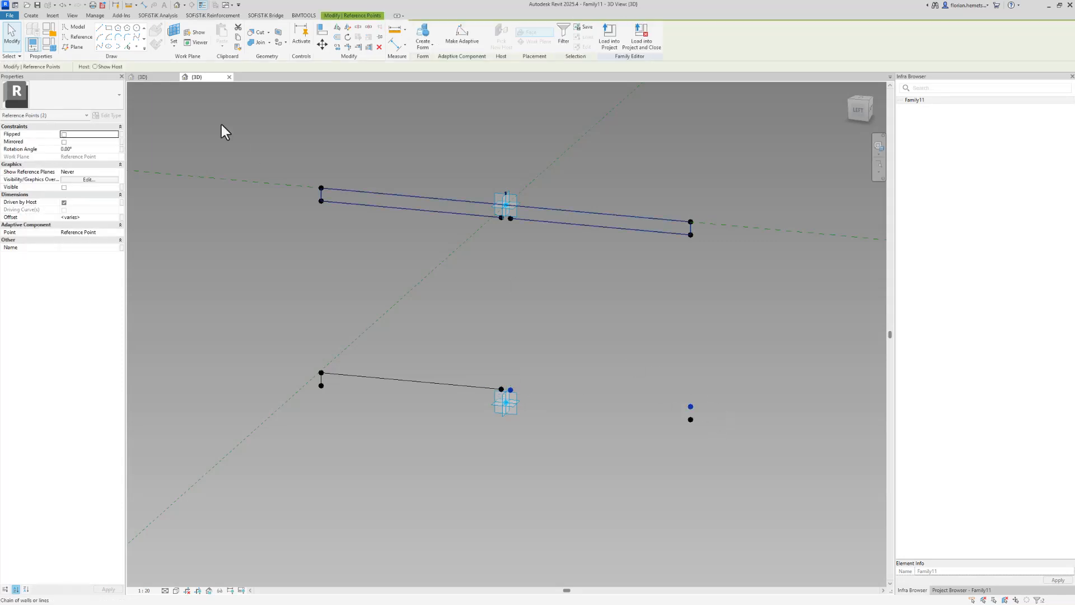
click(97, 46)
drag(667, 376, 719, 442)
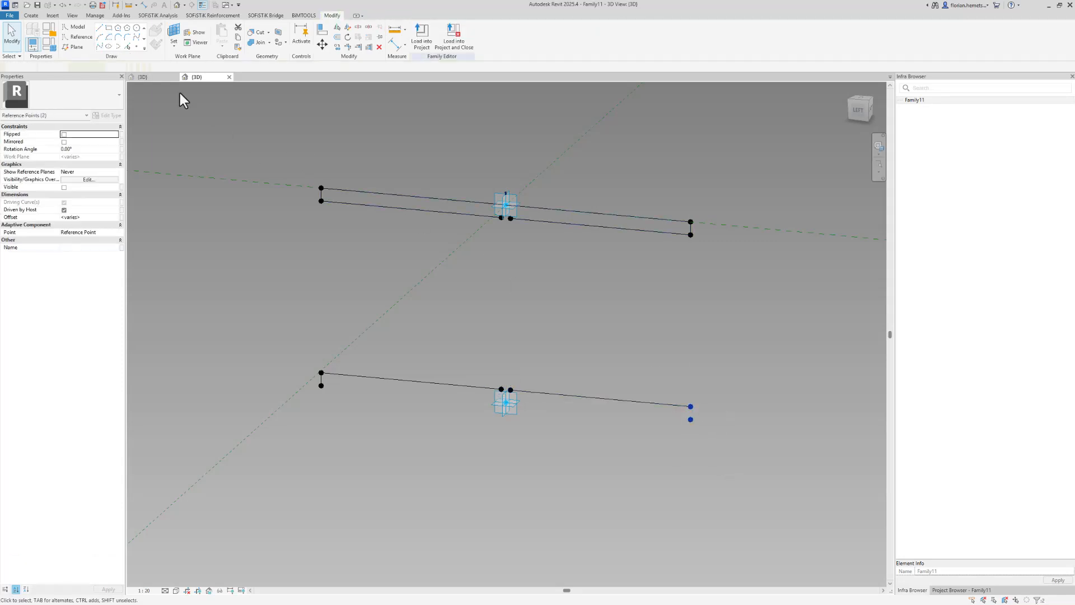
click(113, 45)
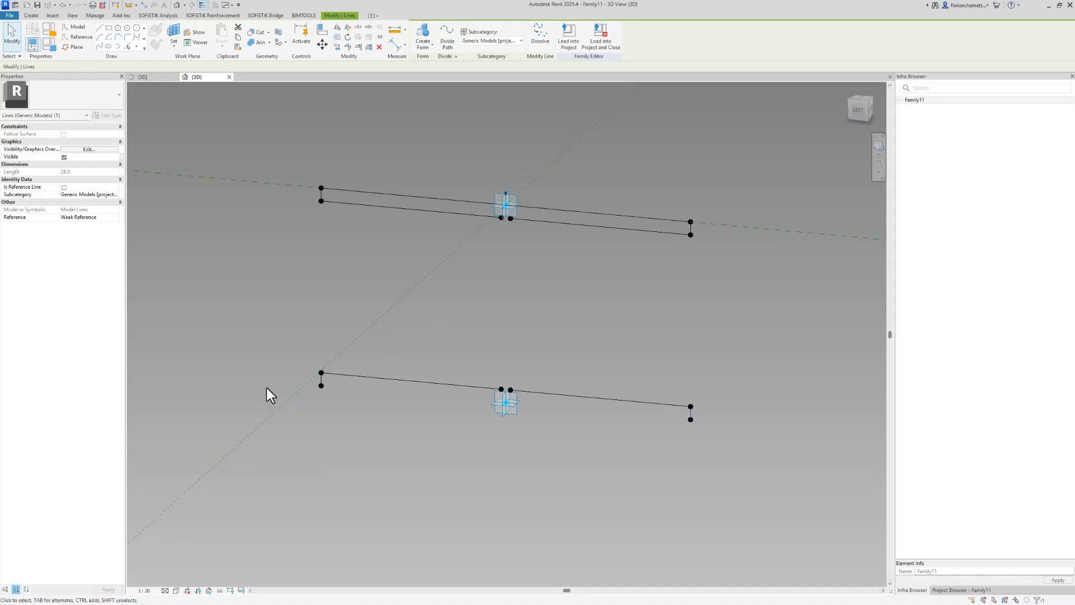
mouse_move(266, 387)
mouse_down()
mouse_move(351, 418)
mouse_move(315, 398)
mouse_move(349, 408)
mouse_up()
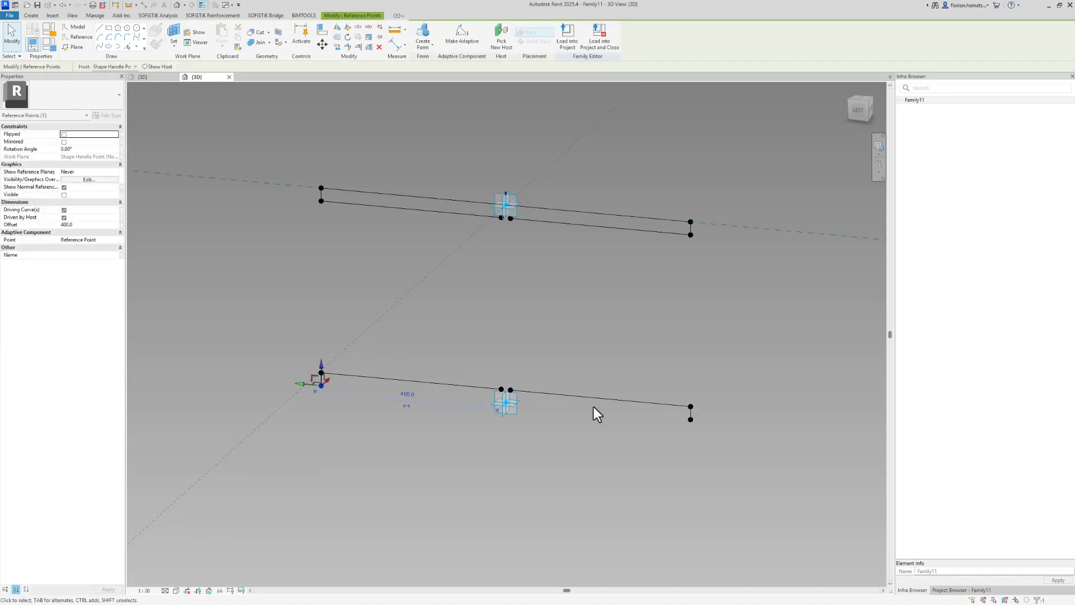
ctrl+click(674, 416)
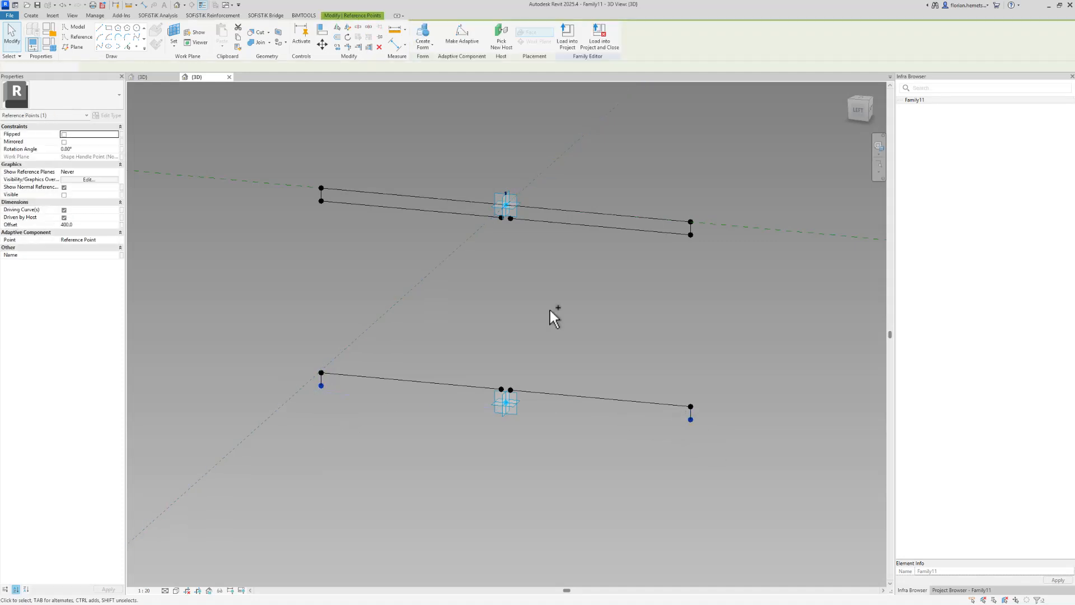
click(100, 45)
Drag the Bot_Ref adaptive point downward to move the lower profile away from the upper one
click(502, 422)
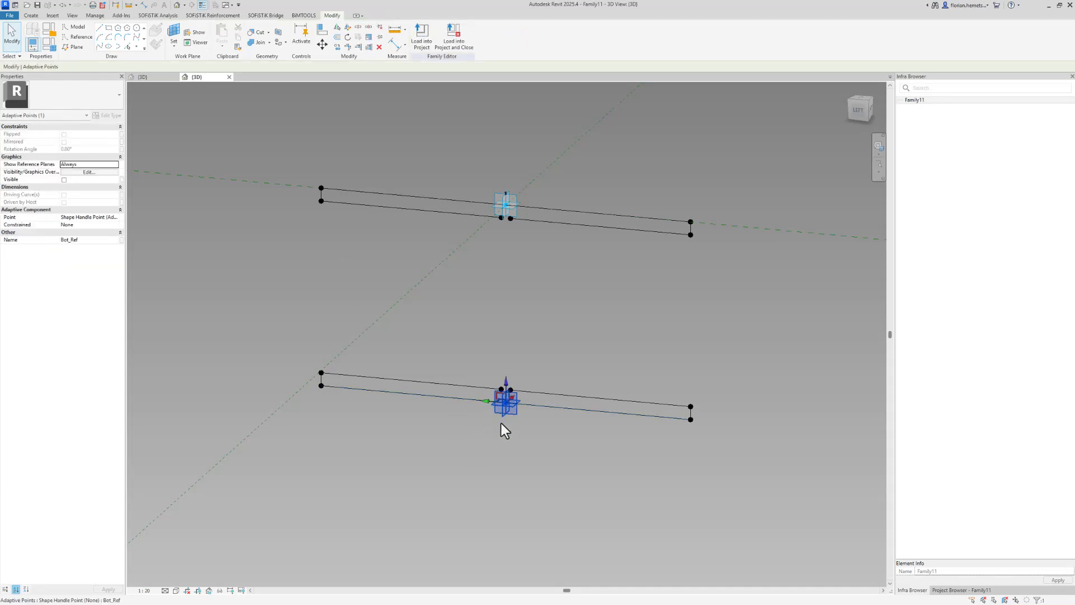
shift+middle_drag(501, 423, 496, 398)
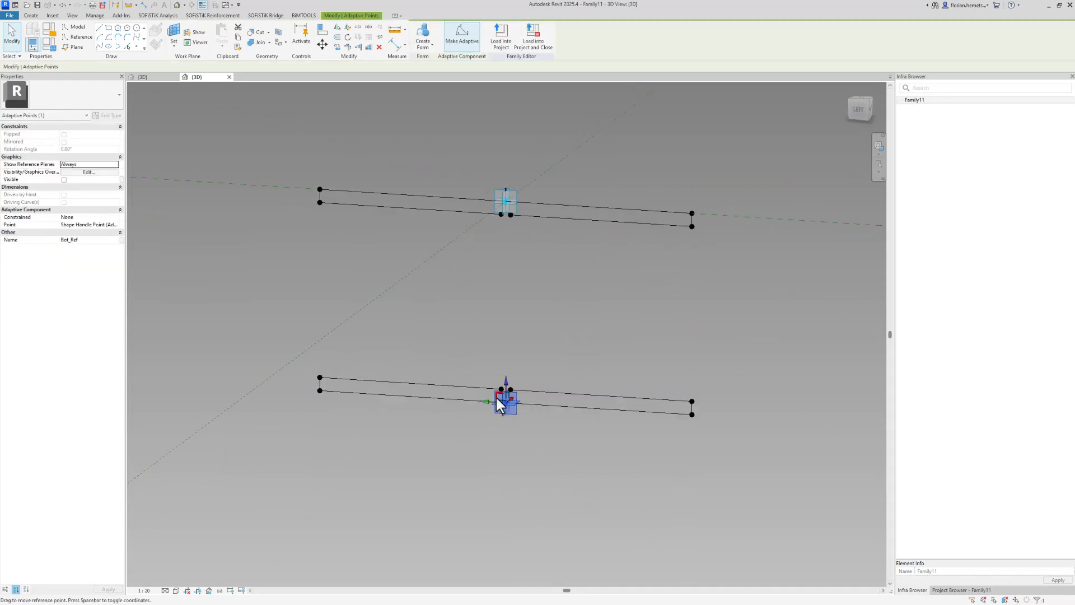
drag(496, 394, 699, 532)
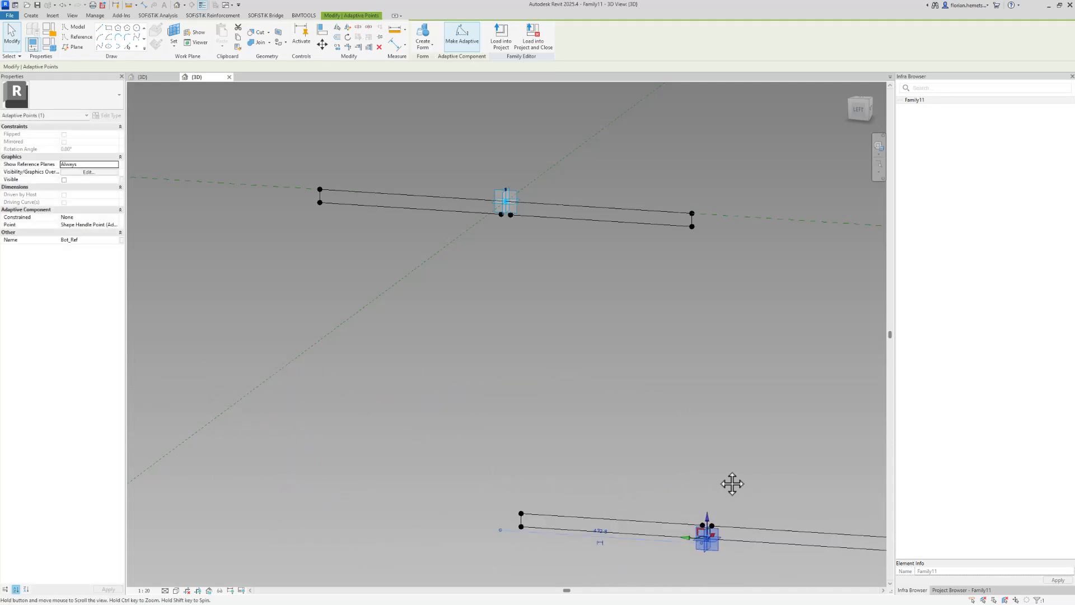
middle_drag(729, 482, 571, 456)
scroll(571, 456, down, 1)
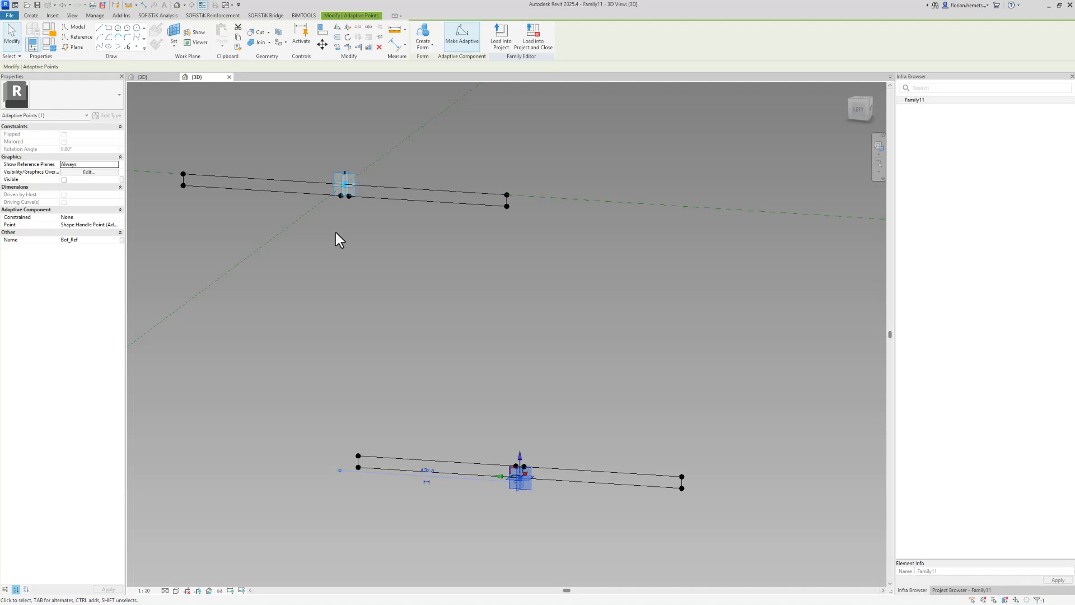
Connect a top-profile centre point to the matching bottom-profile point with a line
drag(322, 190, 344, 221)
drag(480, 416, 518, 471)
click(100, 45)
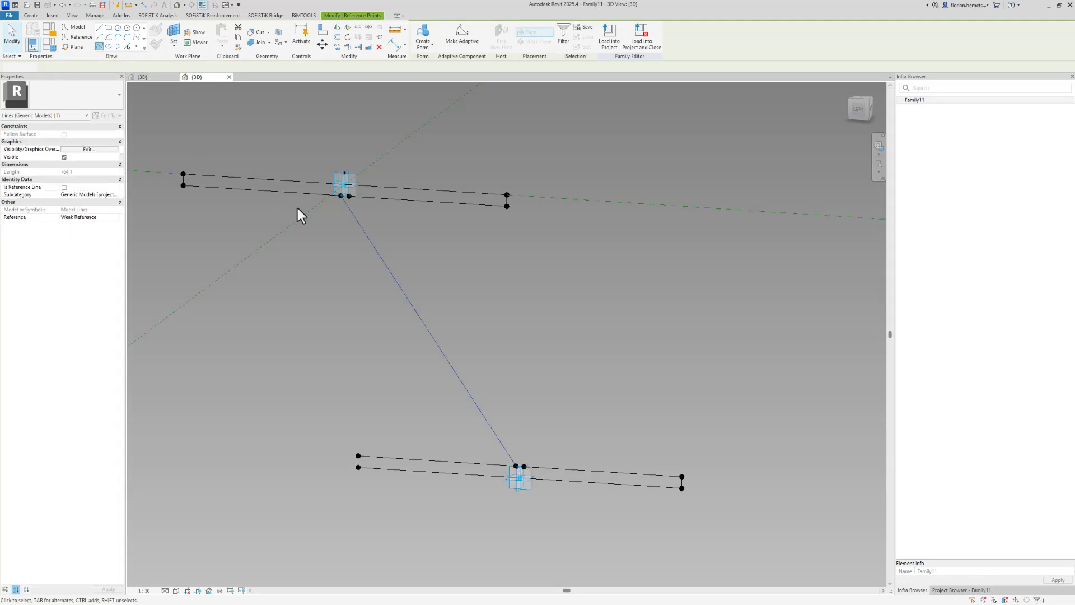
Connect the other top-profile centre point to its bottom counterpart with a second line
scroll(343, 203, up, 5)
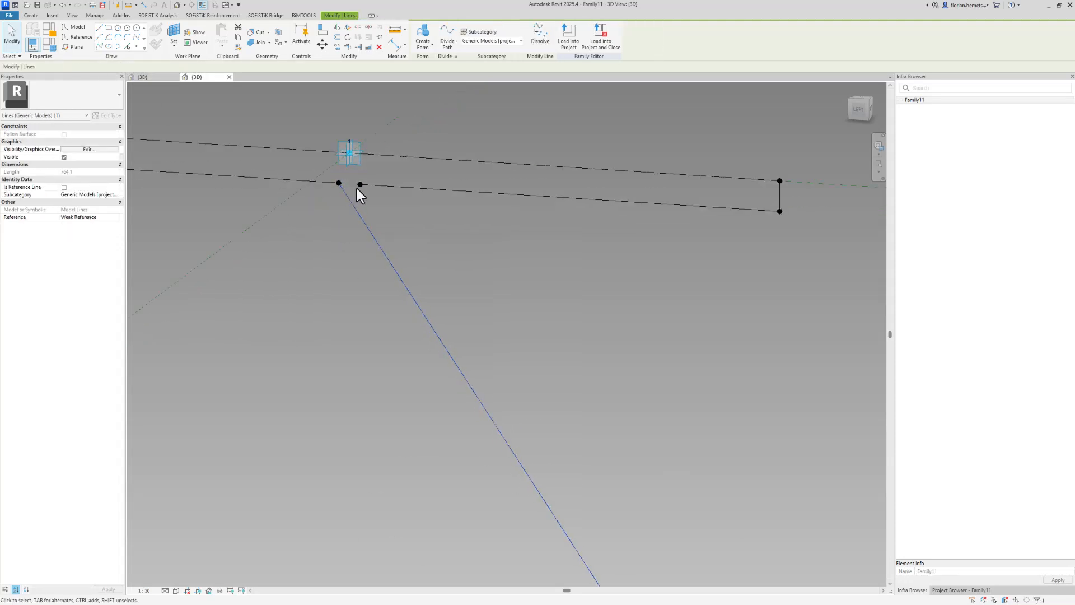
click(359, 187)
scroll(420, 336, down, 5)
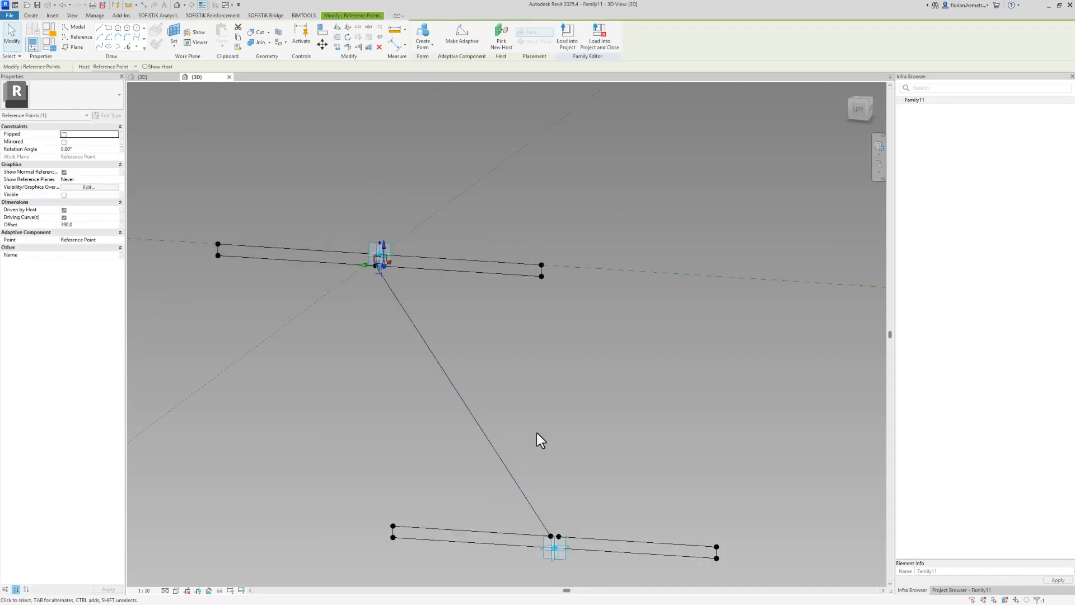
ctrl+click(559, 534)
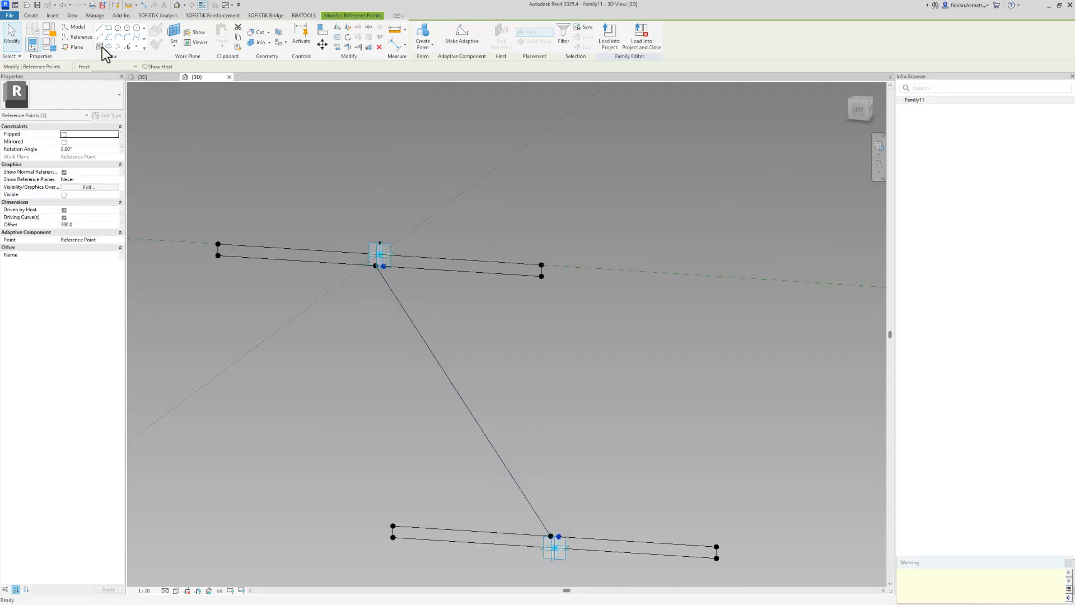
click(101, 47)
Drag the Bot_Ref adaptive point to the left to test how the connected profiles follow
scroll(643, 378, down, 2)
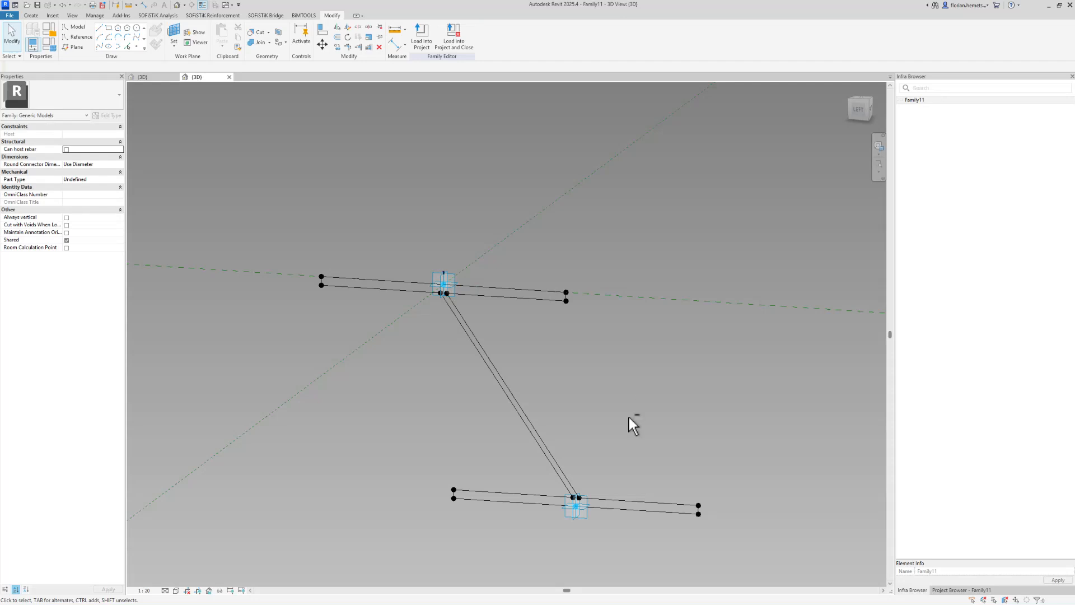
shift+middle_drag(629, 417, 636, 473)
click(571, 505)
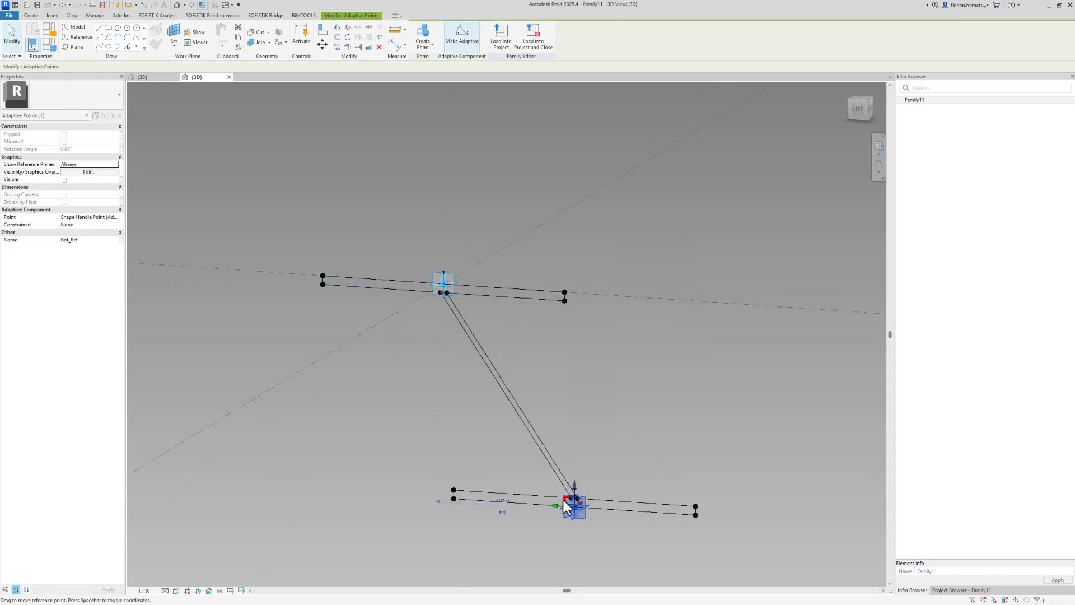
drag(563, 500, 211, 459)
middle_drag(410, 482, 485, 446)
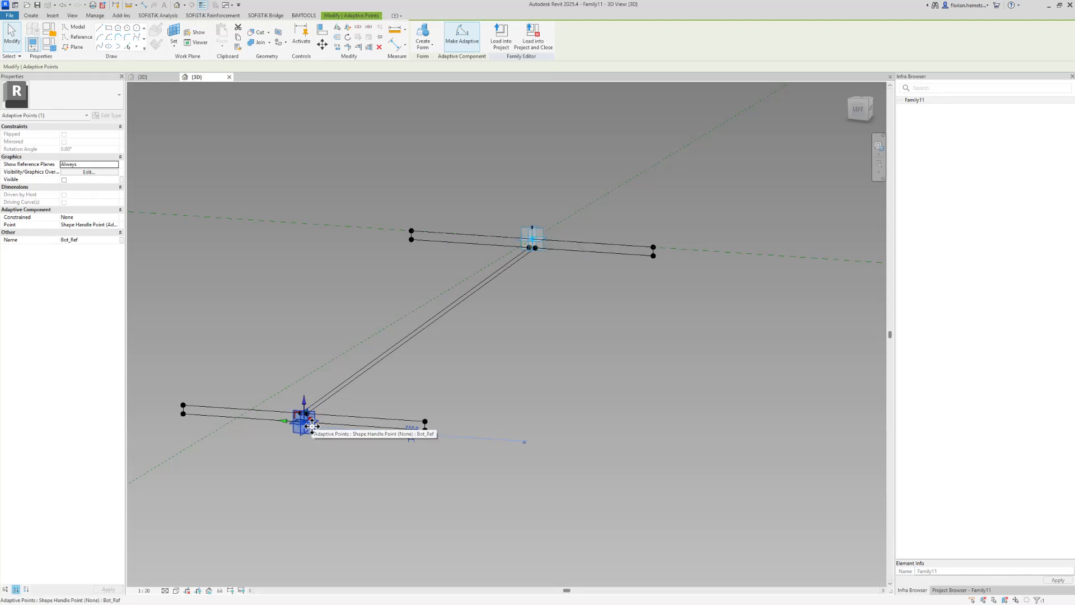
Create a new family type for the adaptive profile family, accepting the default name Type 1
click(321, 336)
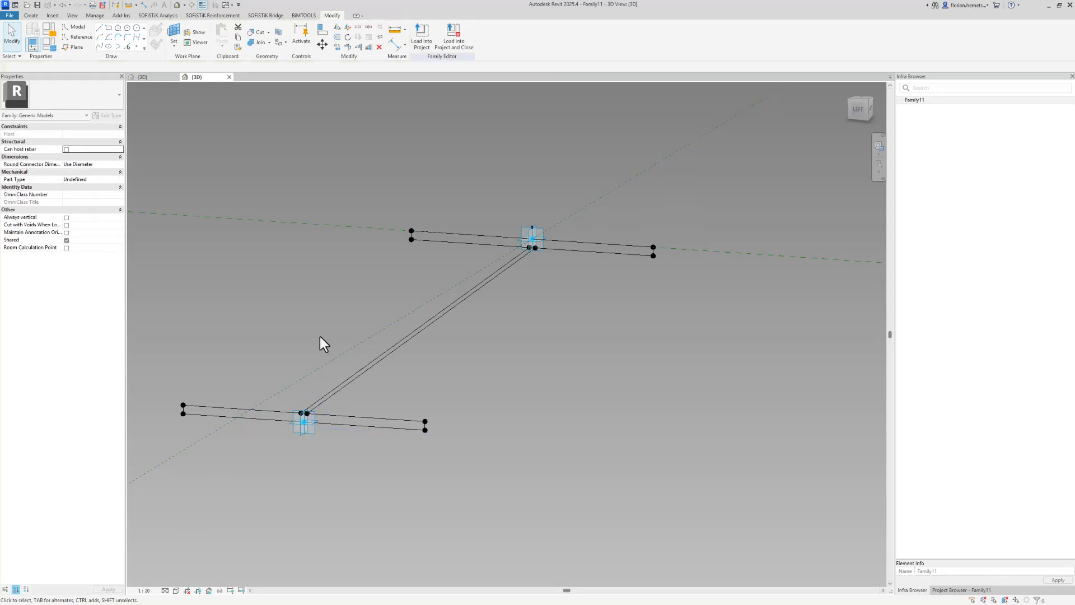
click(49, 45)
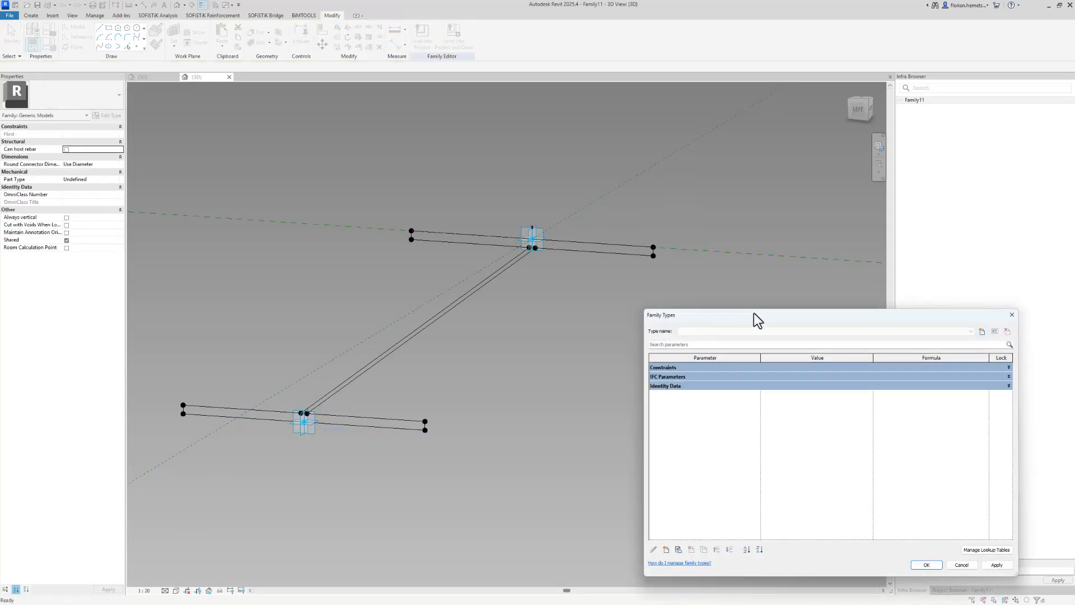
drag(754, 314, 535, 253)
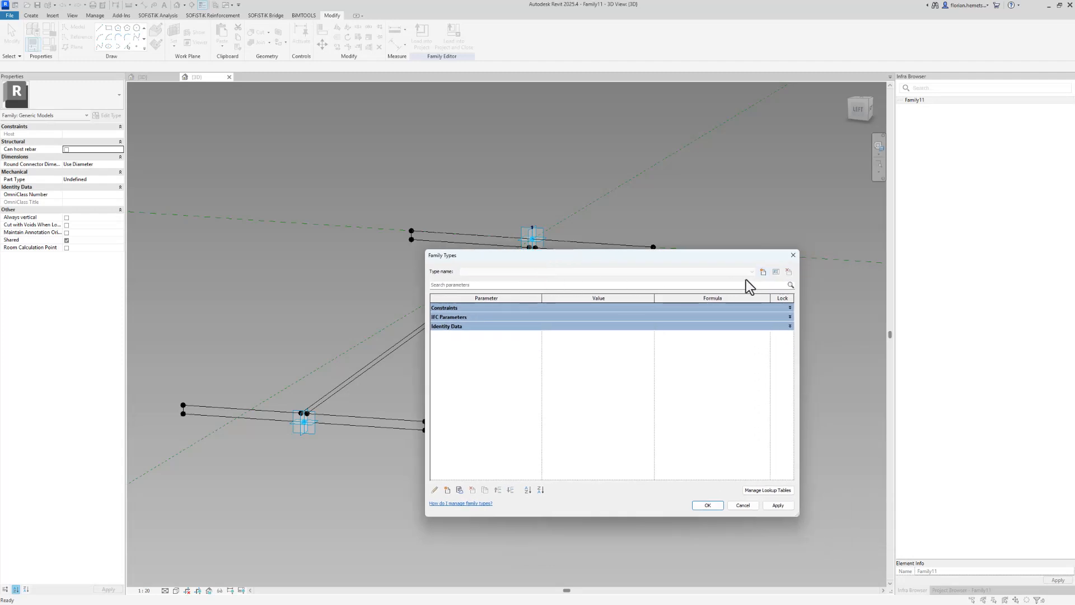
click(764, 272)
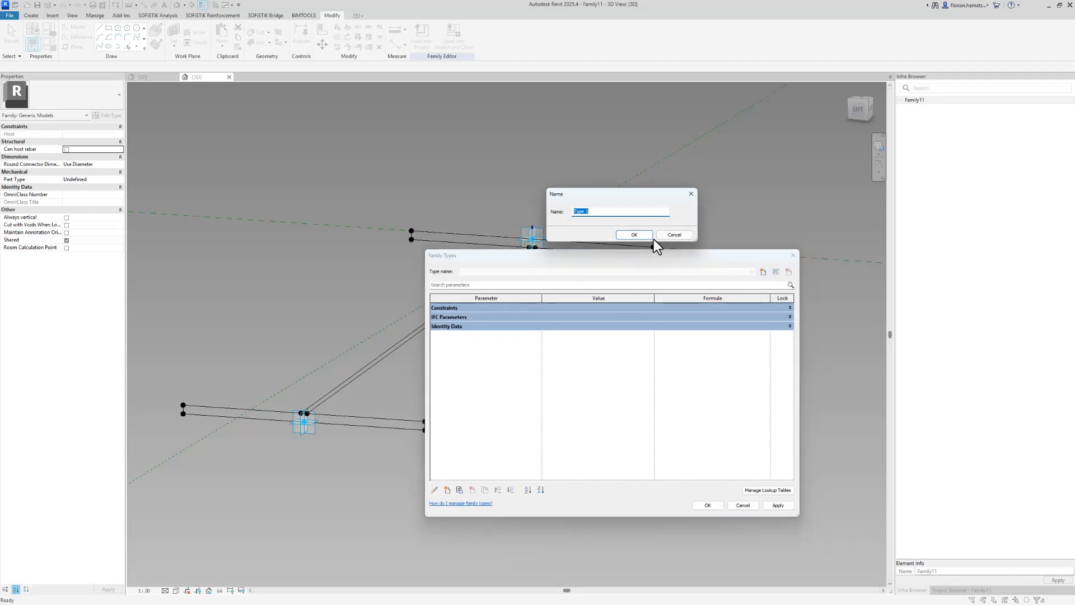
key(Return)
click(707, 505)
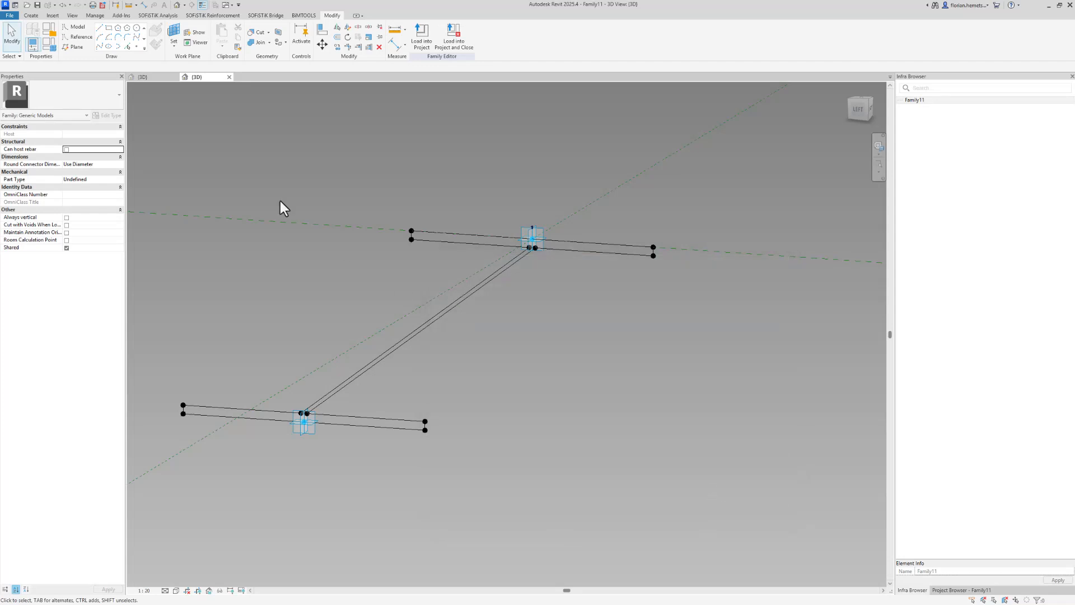
Save the family as Steel Girder 1 and load it into the bridge project
click(38, 5)
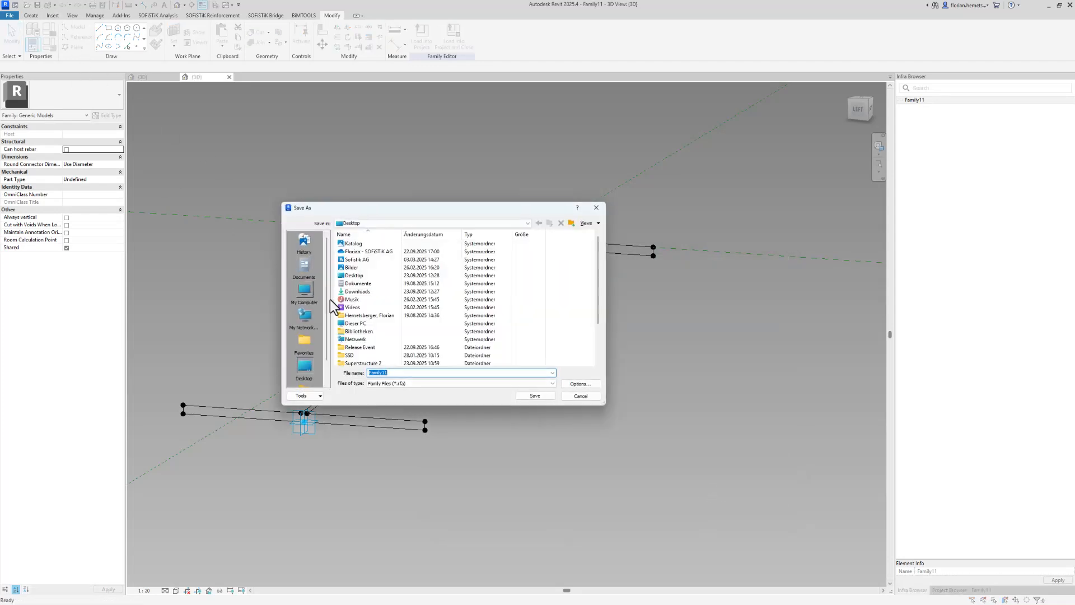
text(Stee)
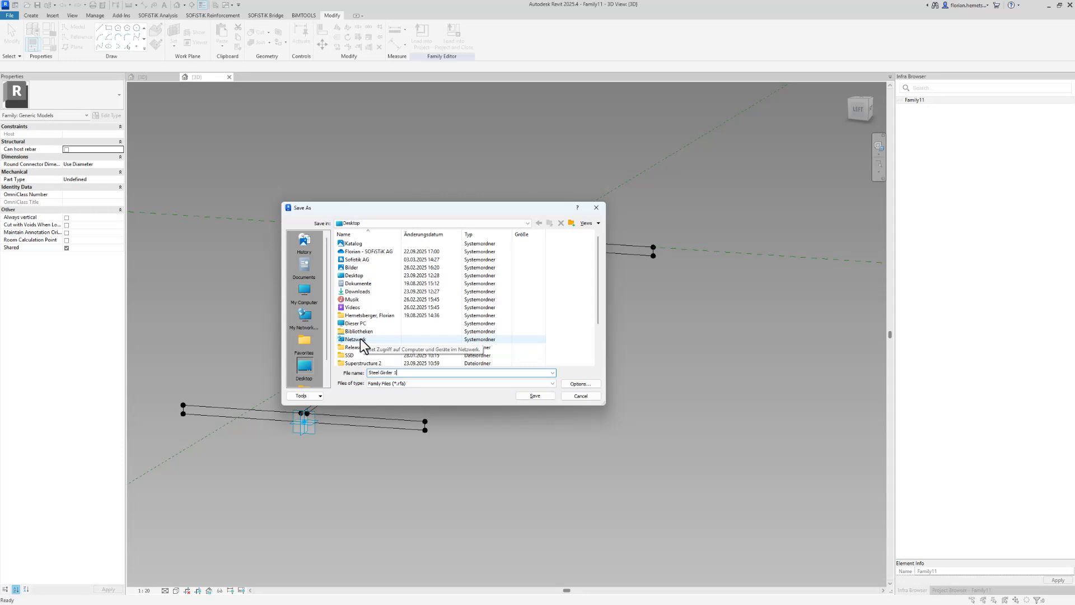
text(l Girder 1)
click(534, 396)
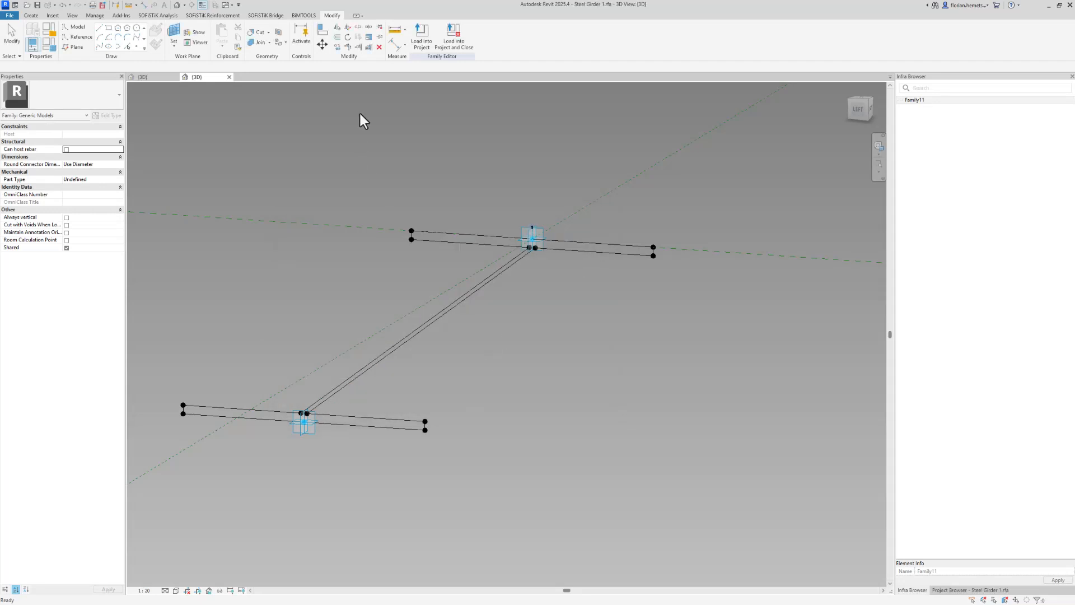
click(421, 38)
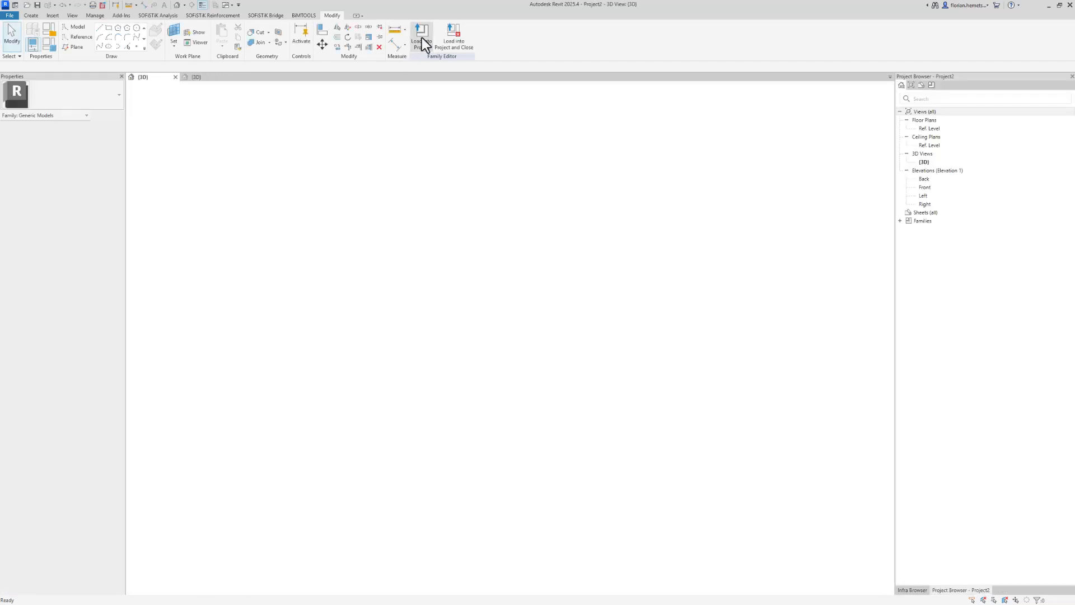
key(Escape)
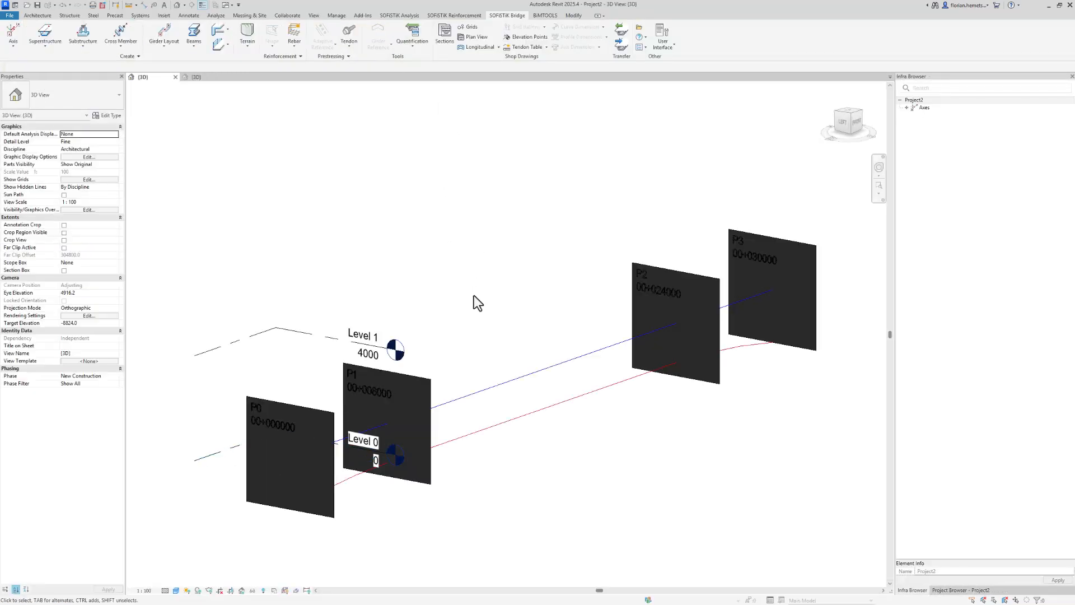
Create a superstructure from P0 to P3 using the Steel Girder 1 profile family
click(50, 35)
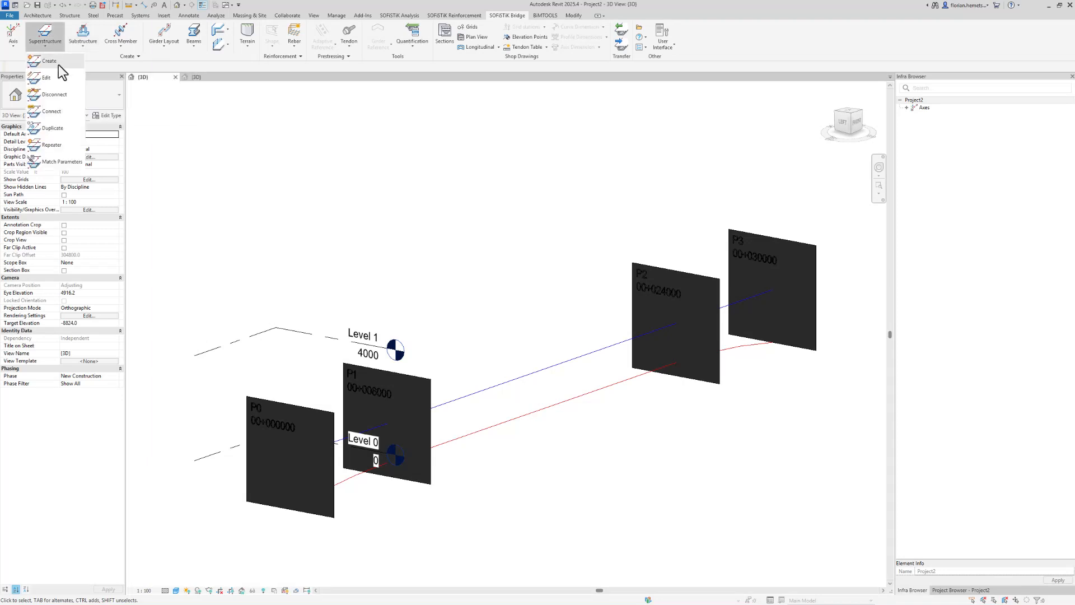
click(58, 65)
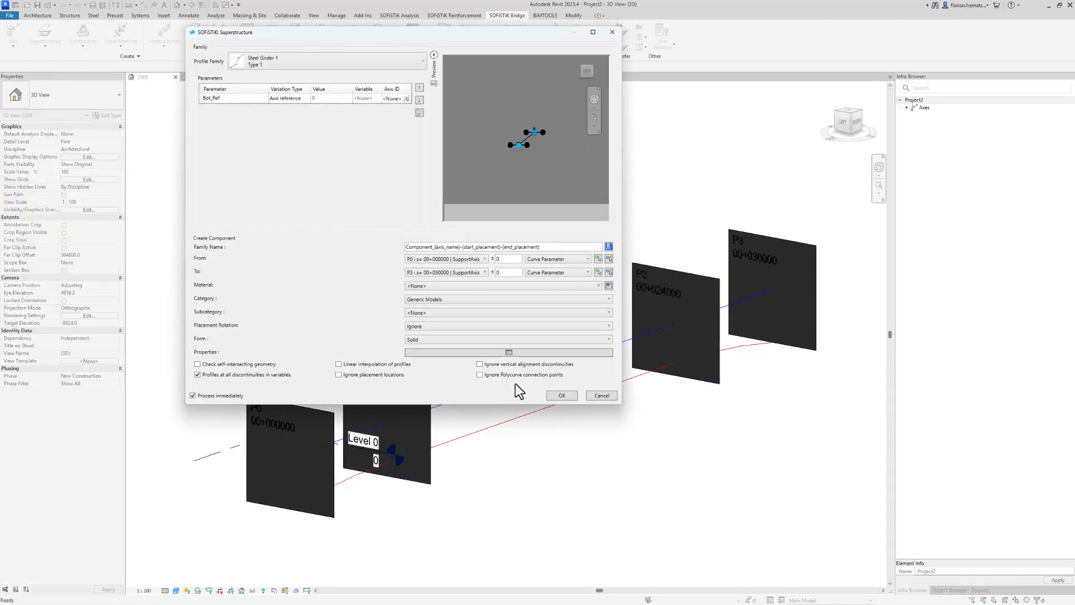
scroll(532, 133, up, 3)
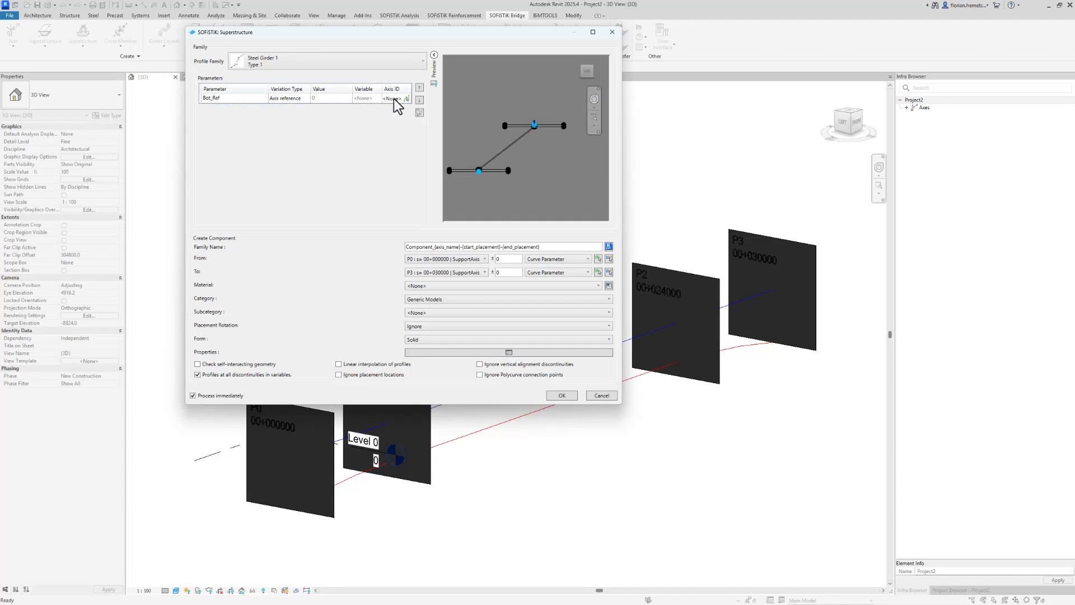
click(560, 395)
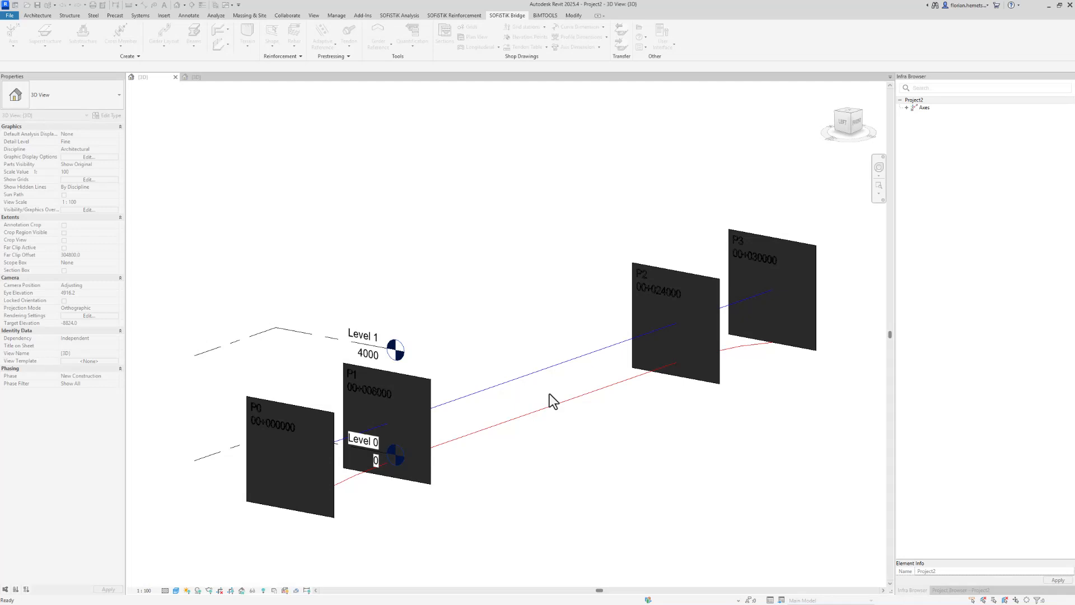
Inspect the new girder and review the bridge axis placements
shift+middle_drag(547, 401, 750, 392)
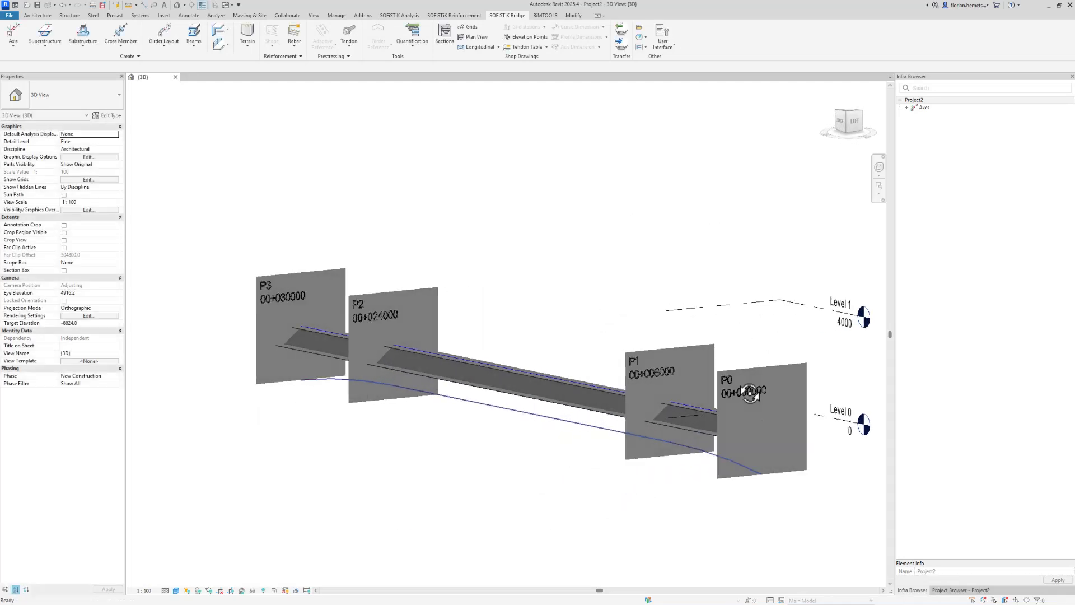
click(485, 396)
click(768, 367)
scroll(768, 367, up, 1)
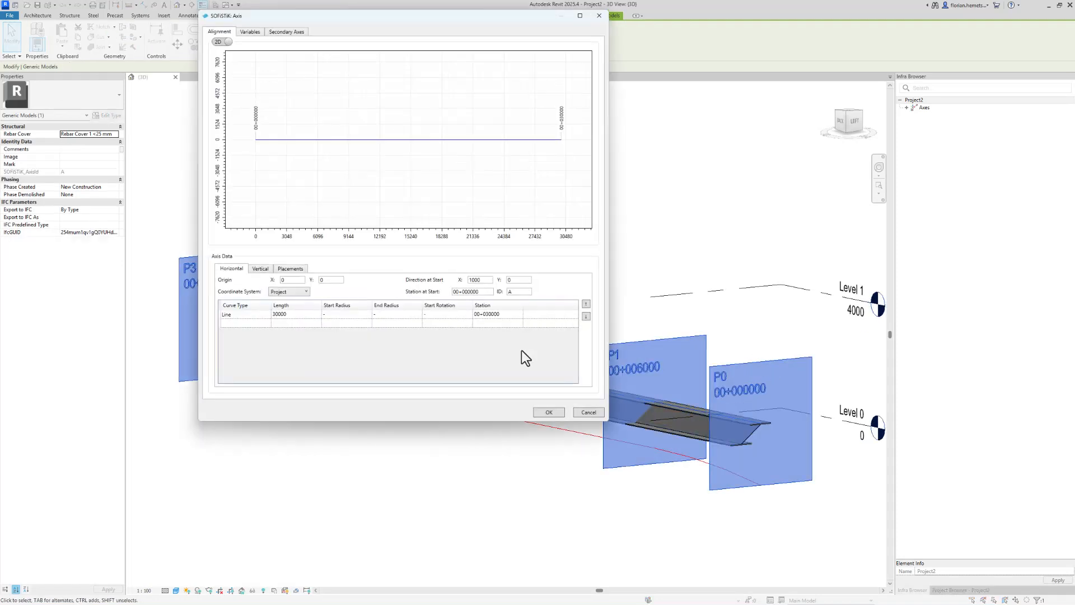
click(291, 269)
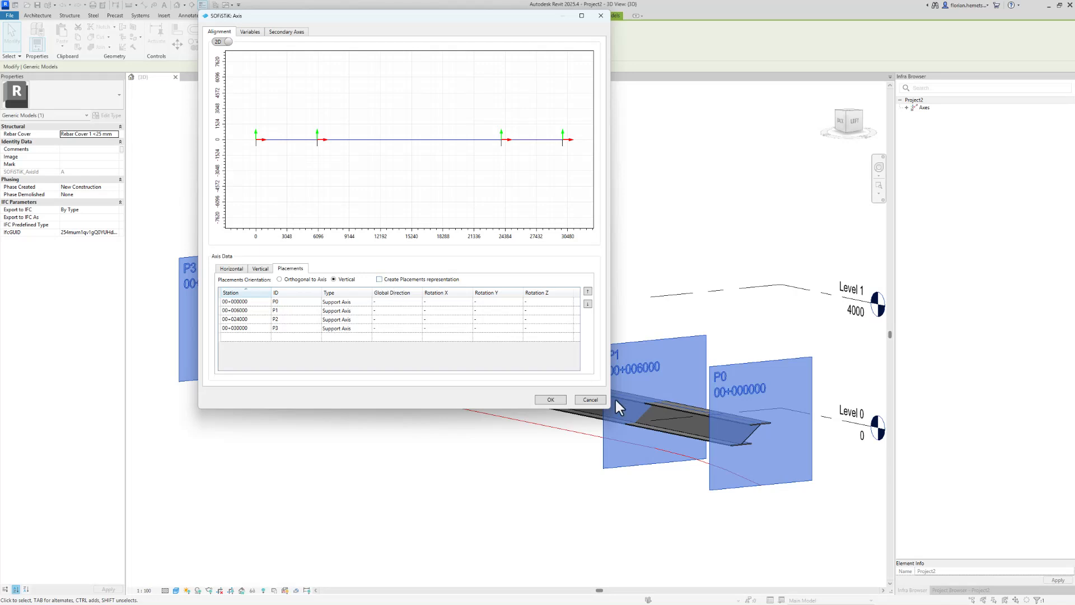
click(548, 399)
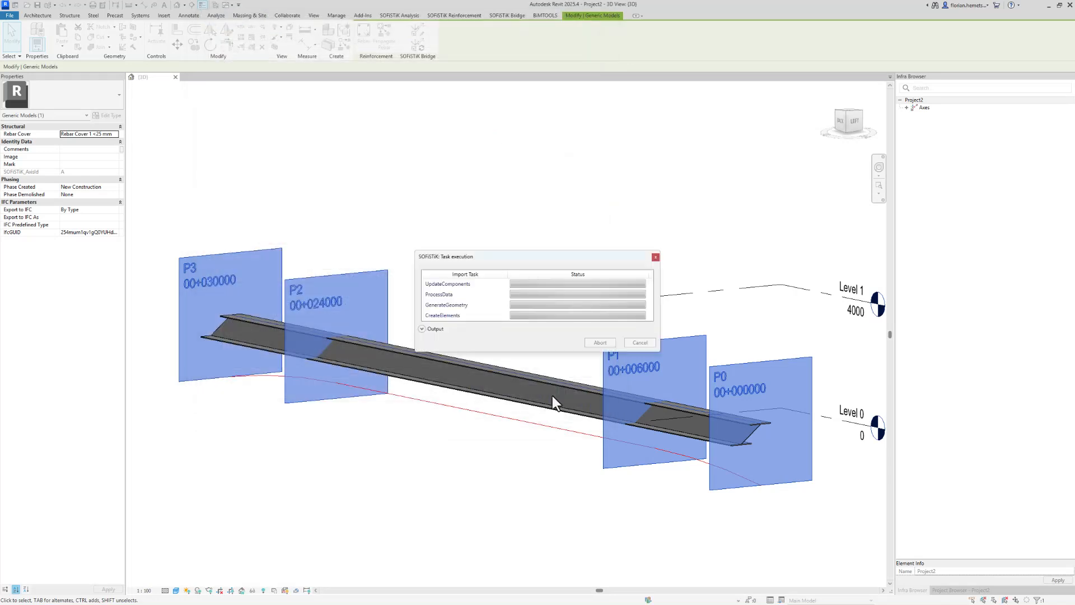
Edit the superstructure, assigning the Bot_Ref parameter to the A-Vertical secondary axis
shift+middle_drag(552, 395, 717, 478)
scroll(465, 387, up, 2)
click(466, 387)
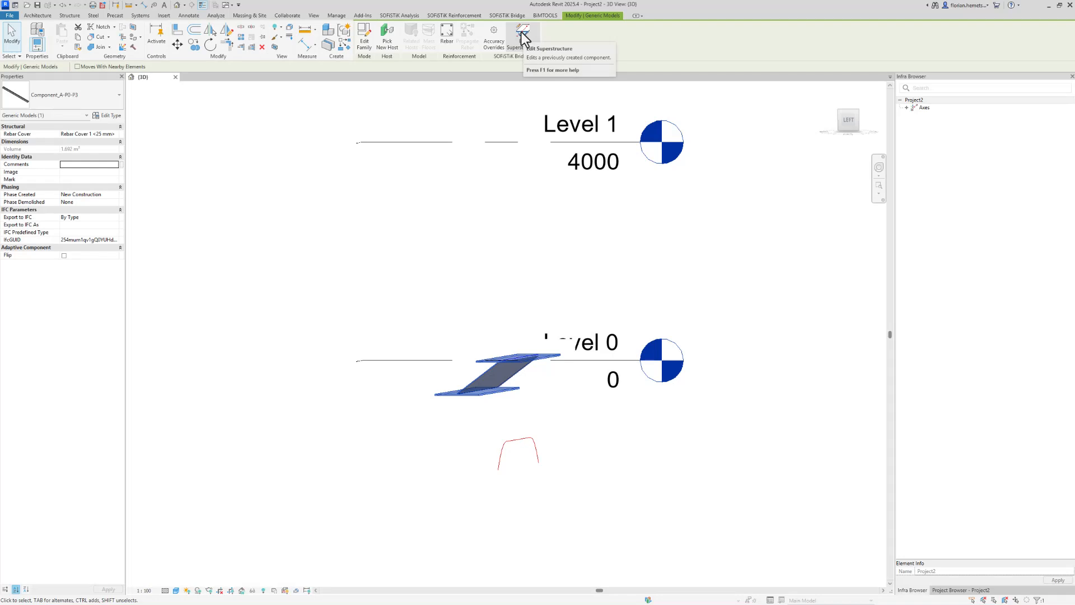
click(524, 38)
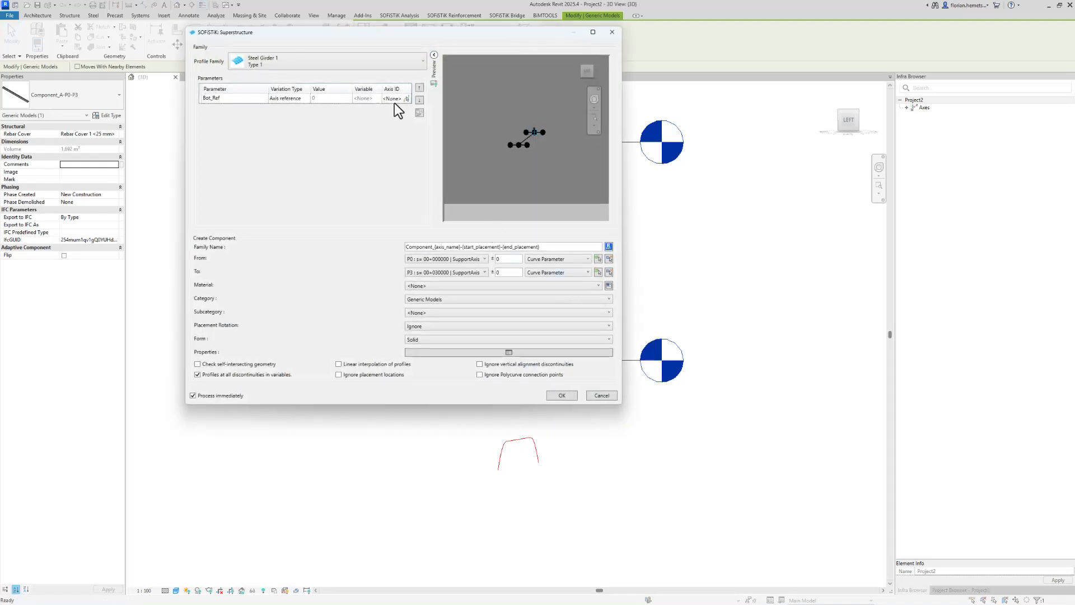
click(396, 101)
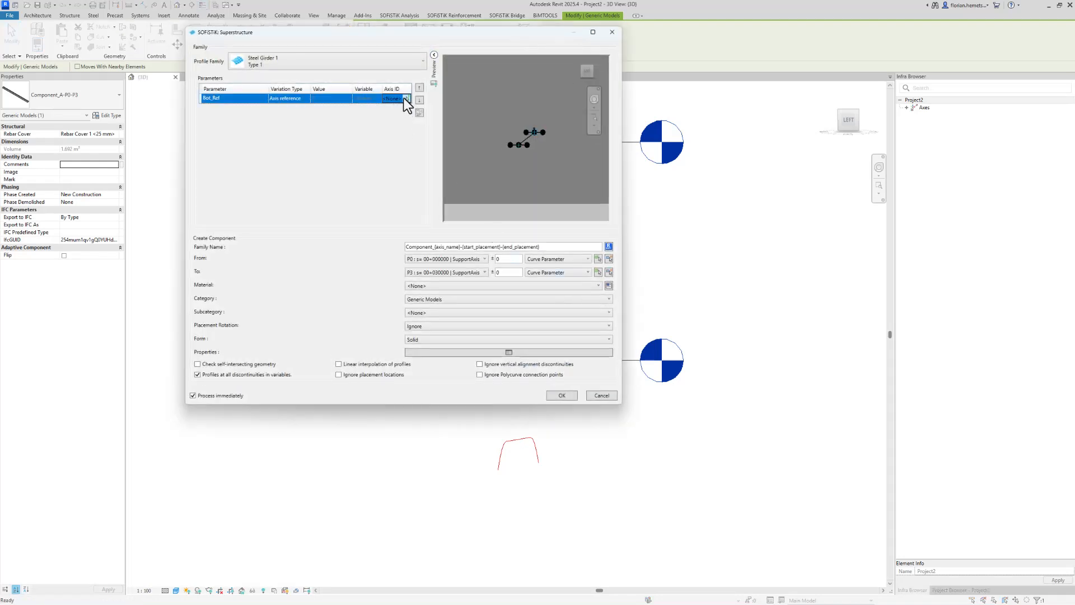
click(397, 98)
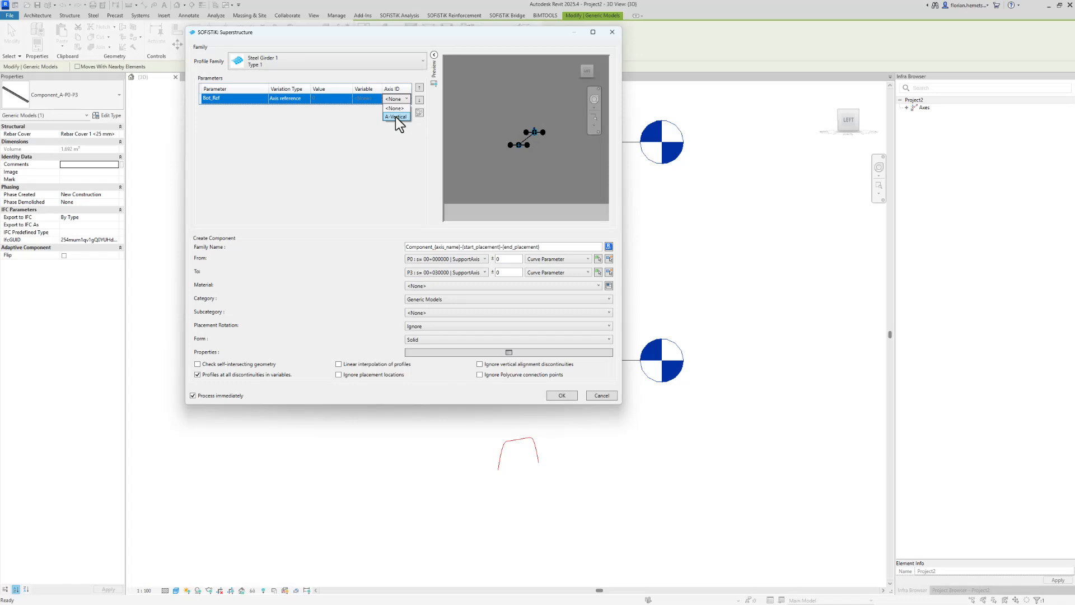
click(396, 117)
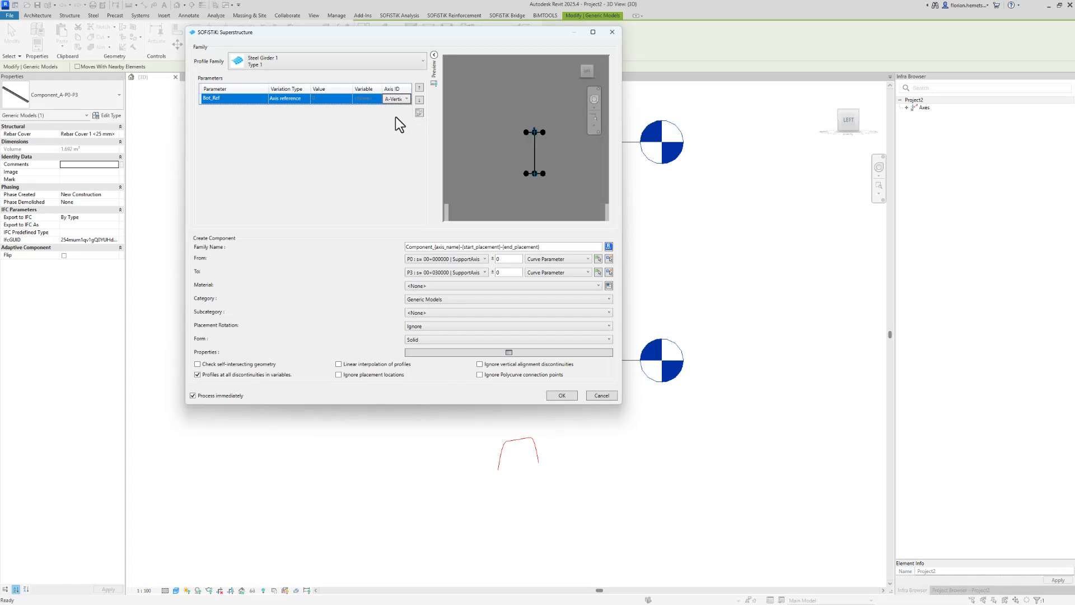
click(562, 396)
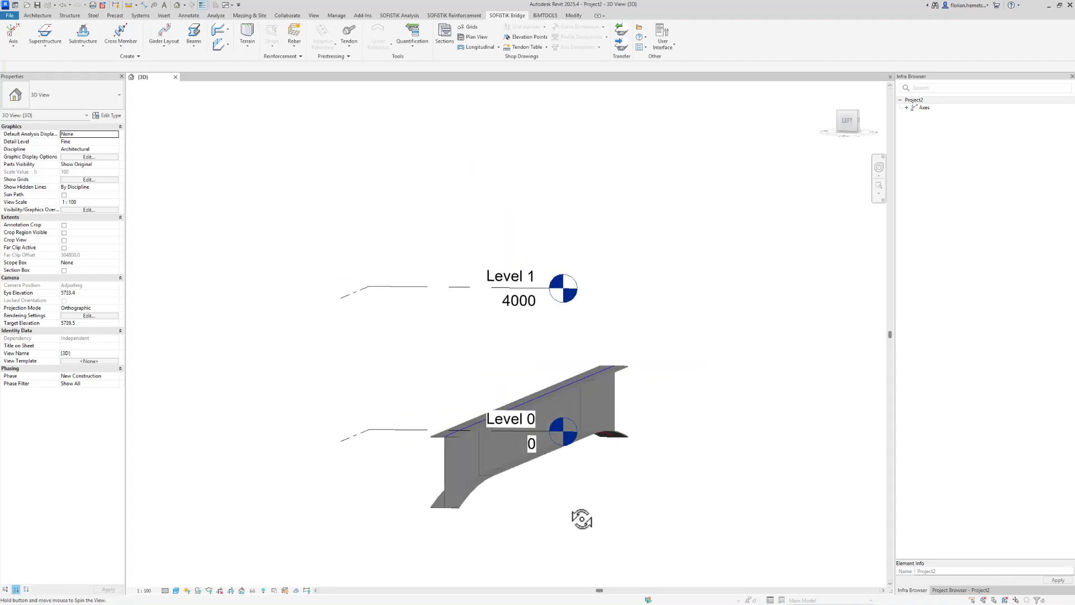
Open the bridge axis for editing and switch its secondary axis to Horizontal
click(13, 39)
click(24, 77)
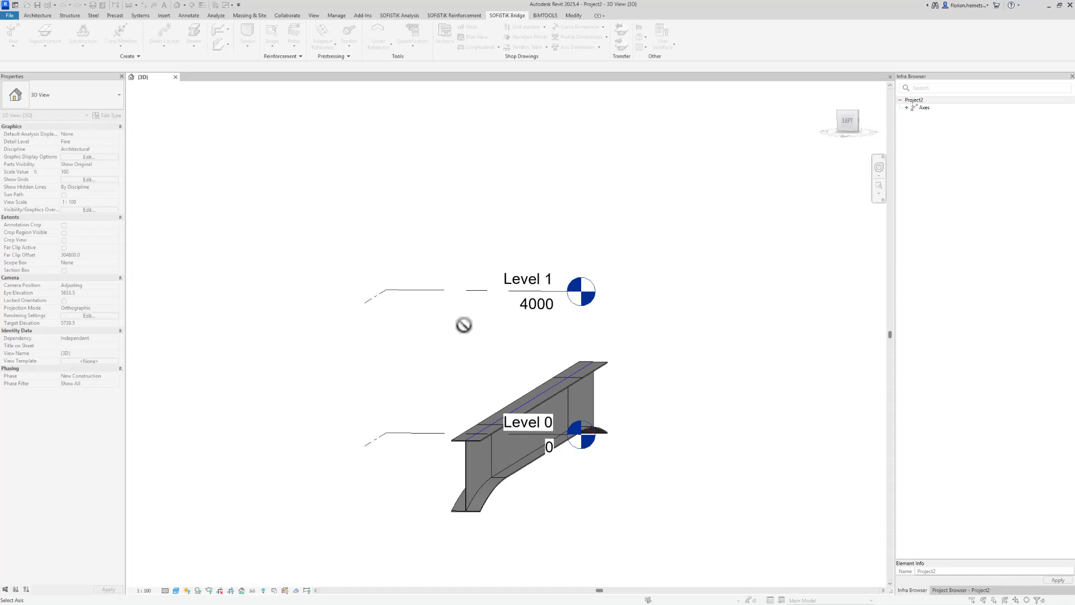
click(542, 388)
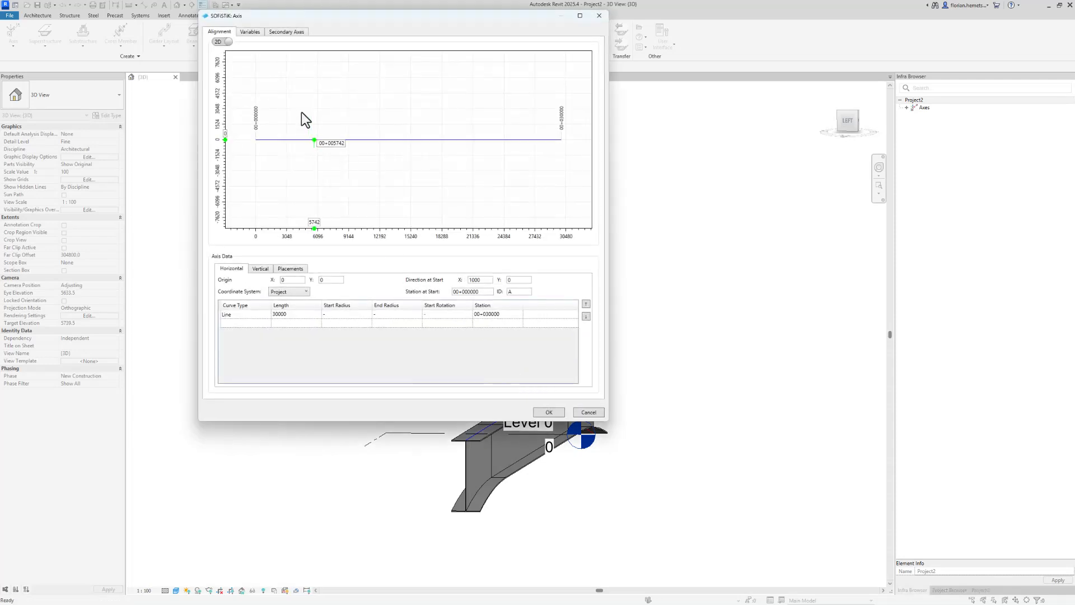
click(281, 32)
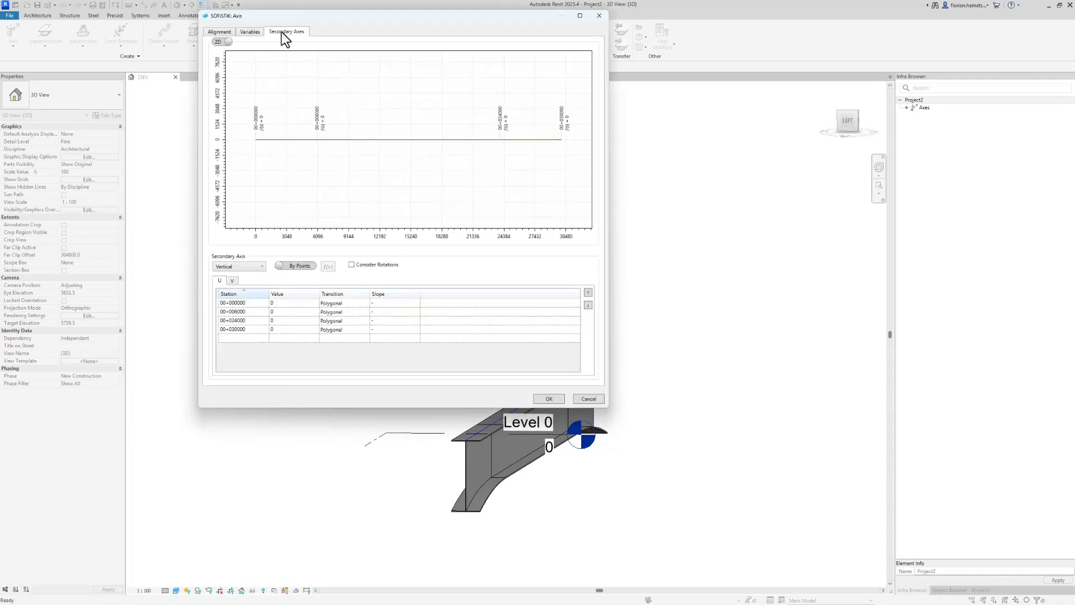
click(240, 276)
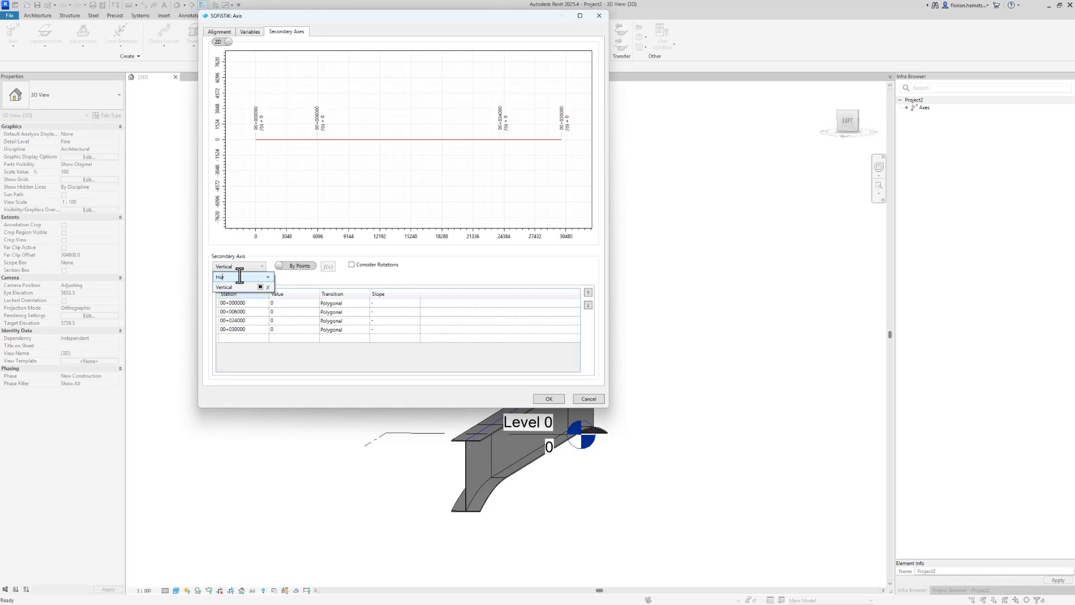
click(267, 277)
Set the horizontal secondary axis value to 3000 at all four stations
click(286, 303)
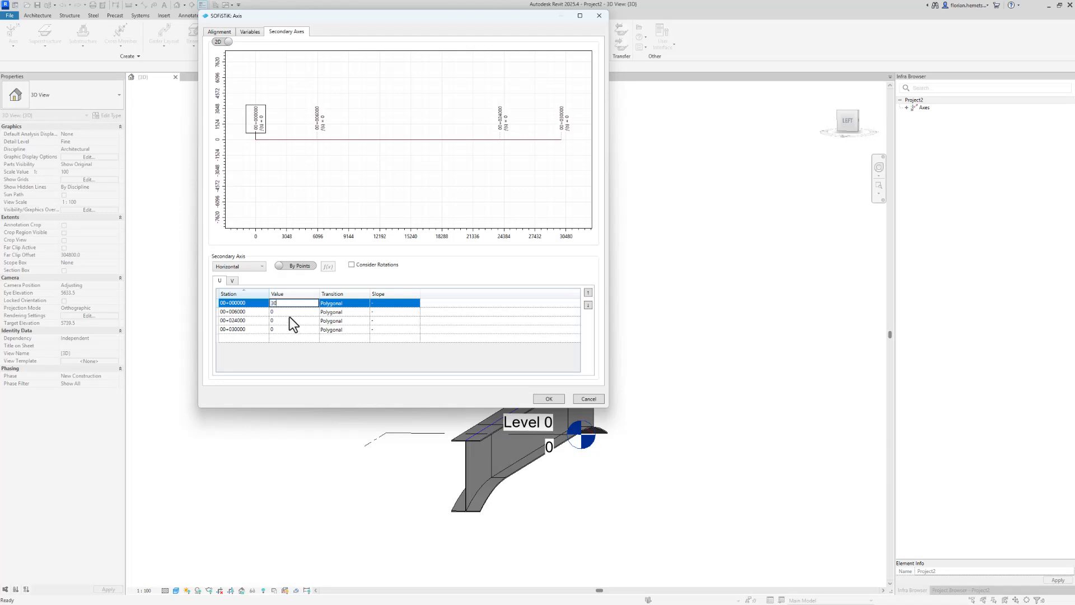
text(3000)
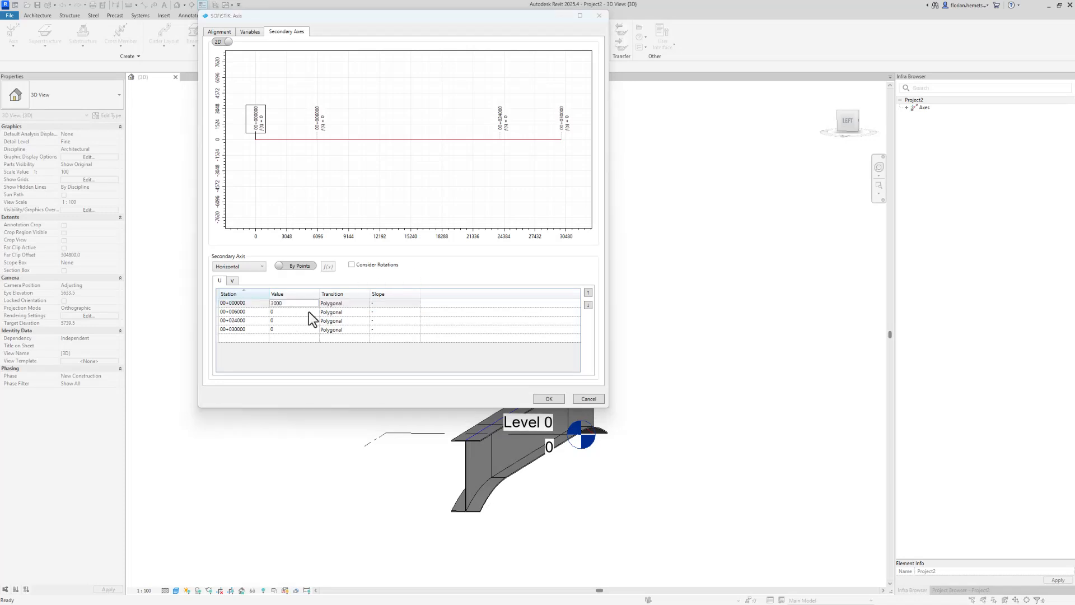
click(305, 312)
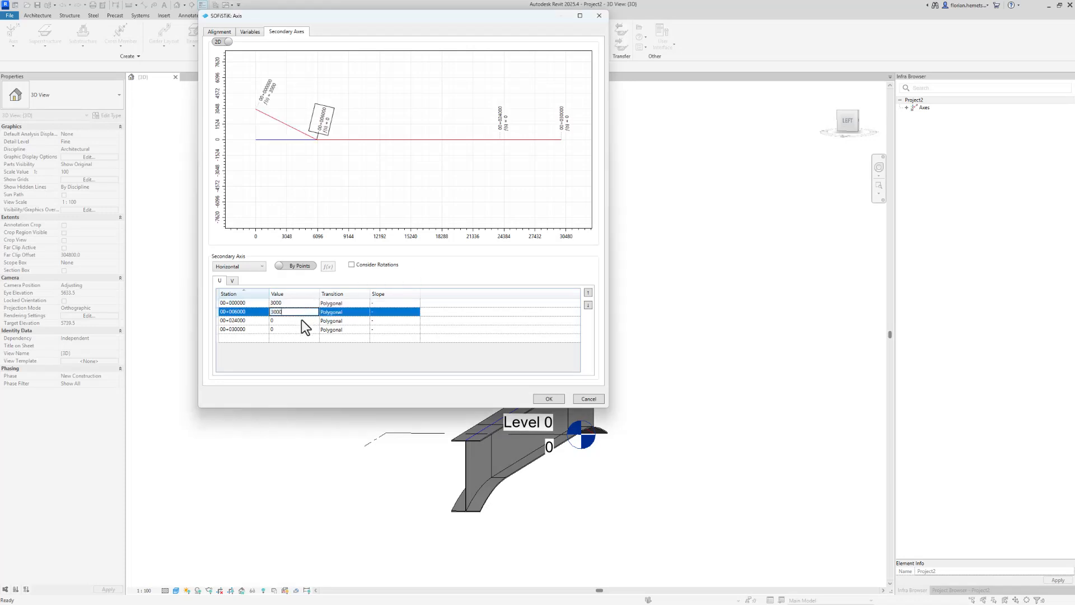
click(301, 321)
text(30)
click(297, 330)
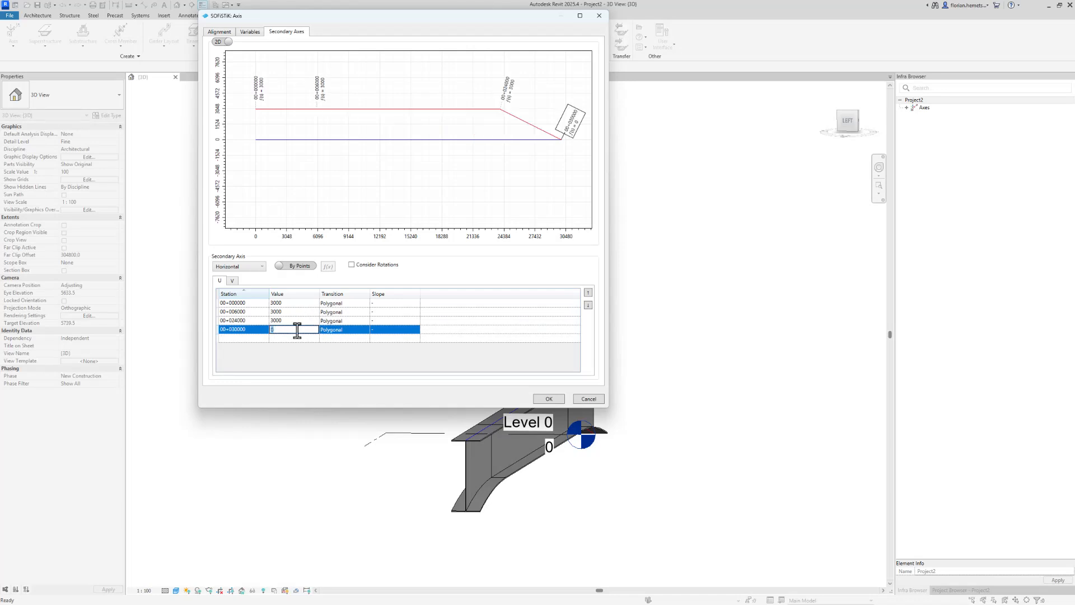
click(547, 399)
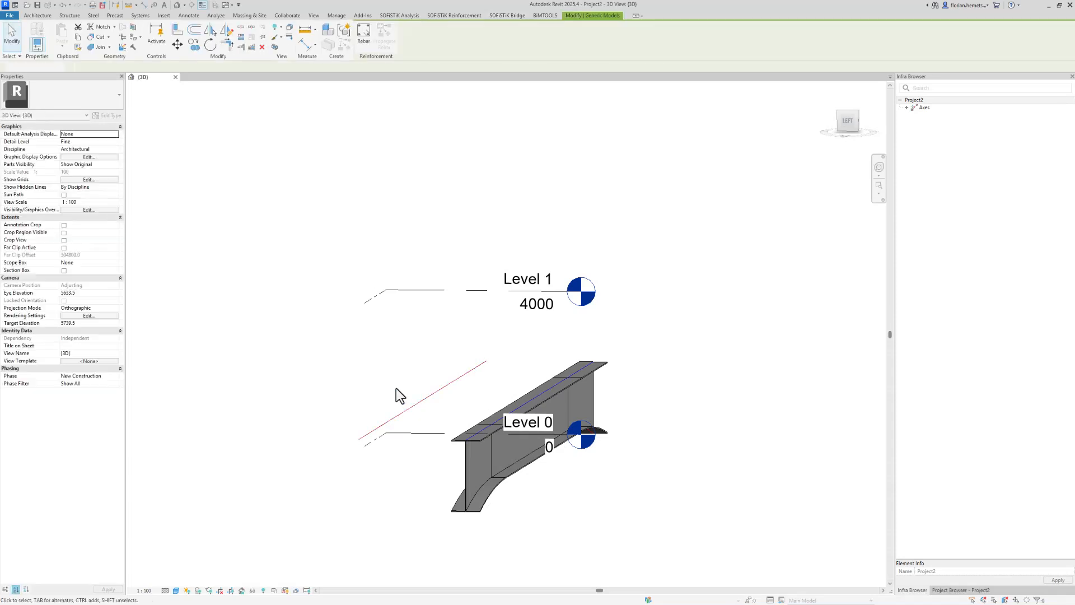
Create a new superstructure along the horizontal secondary axis using the Steel Girder 1 profile family
scroll(395, 388, up, 2)
click(55, 42)
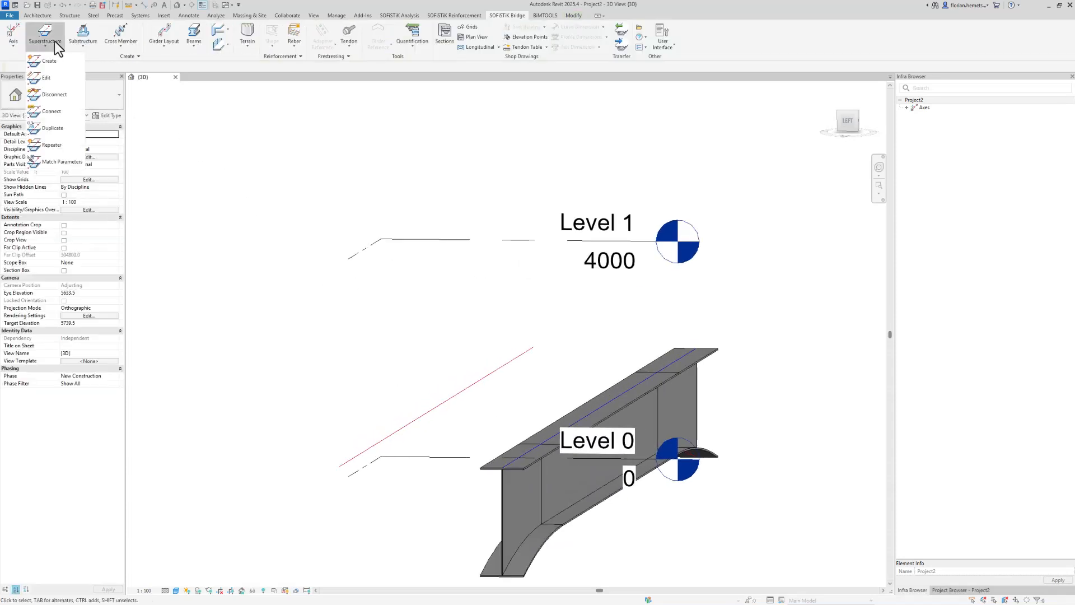
click(58, 57)
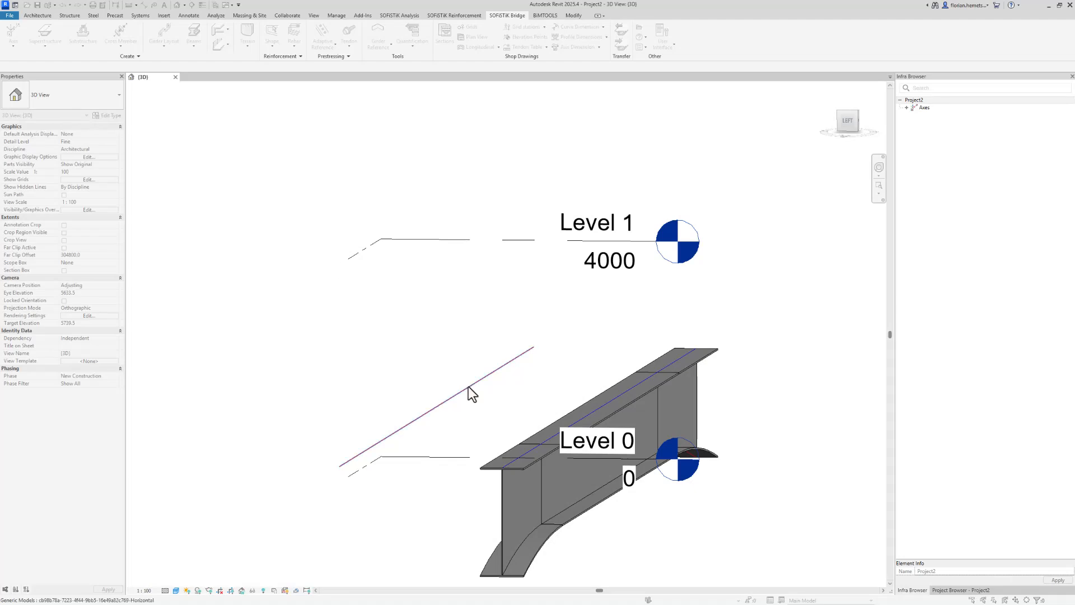
click(358, 63)
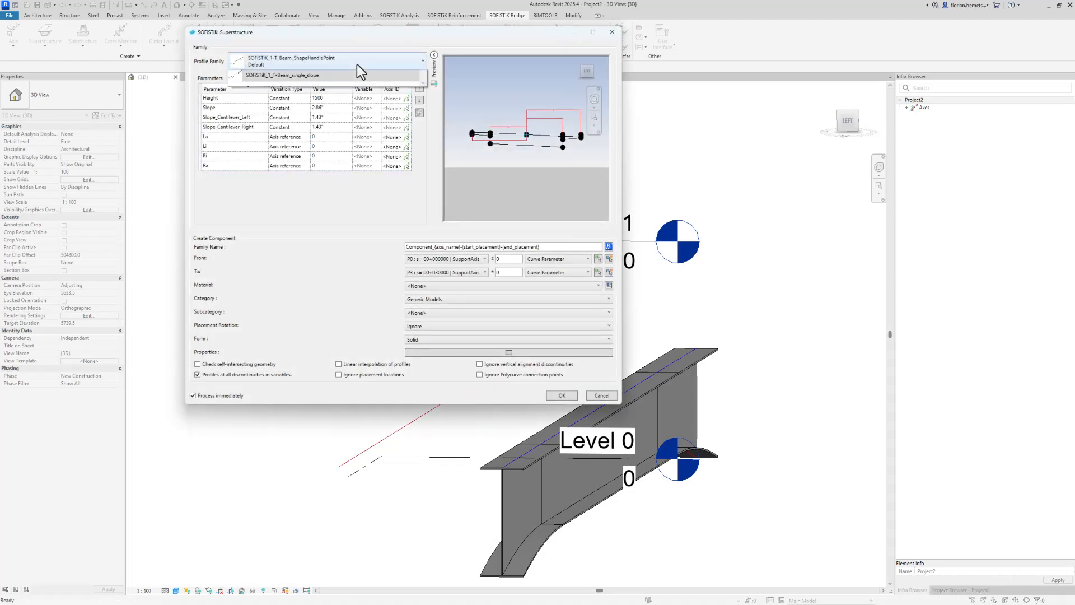
scroll(324, 134, down, 3)
click(312, 156)
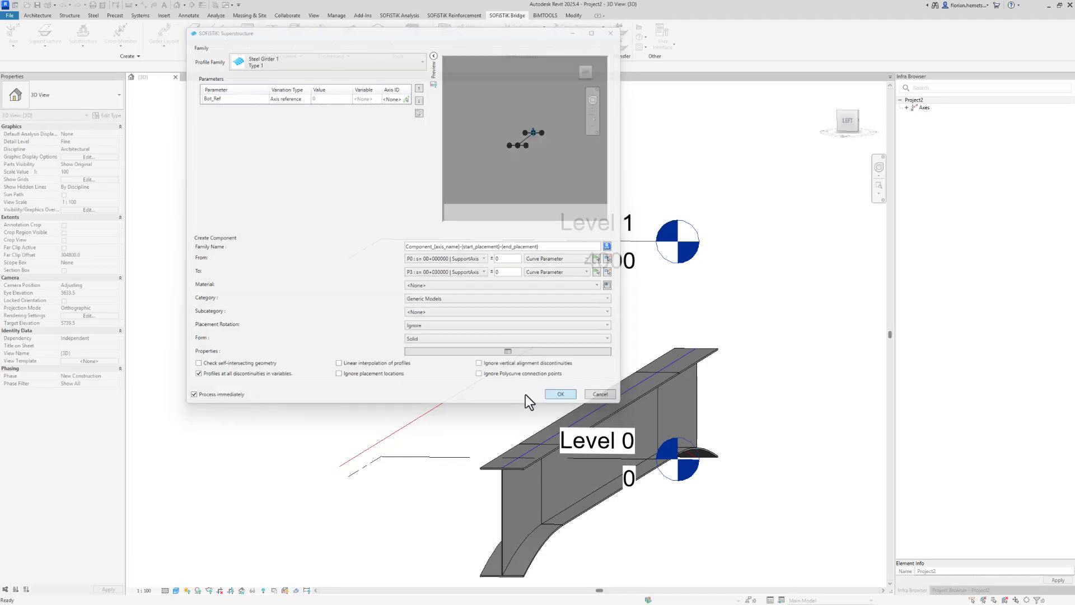
click(554, 395)
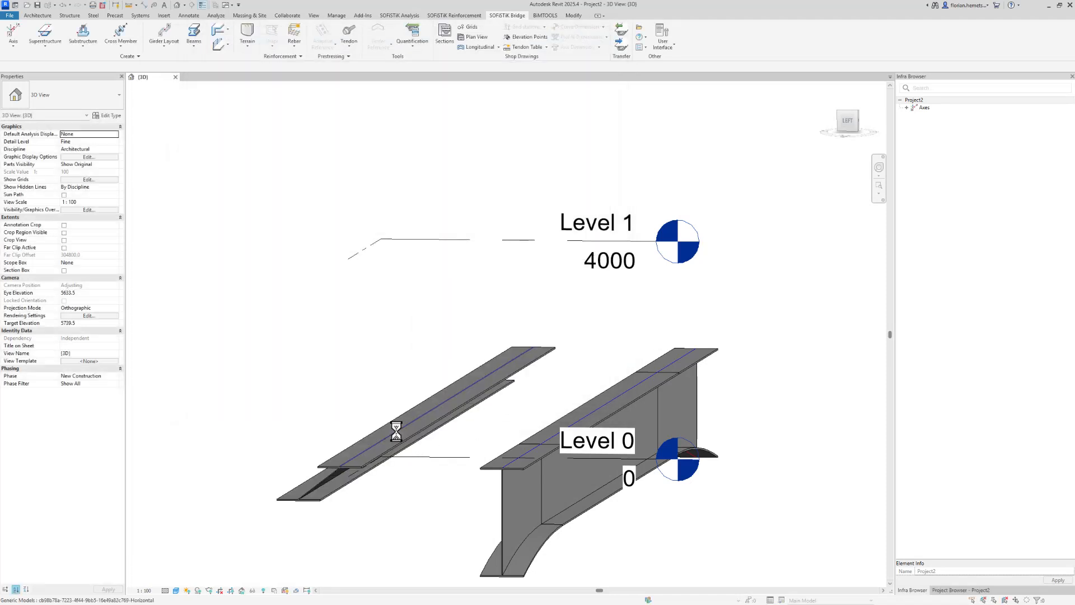
Edit the new superstructure, assigning the Bot_Ref parameter to the A-Vertical secondary axis
shift+middle_drag(398, 470, 455, 444)
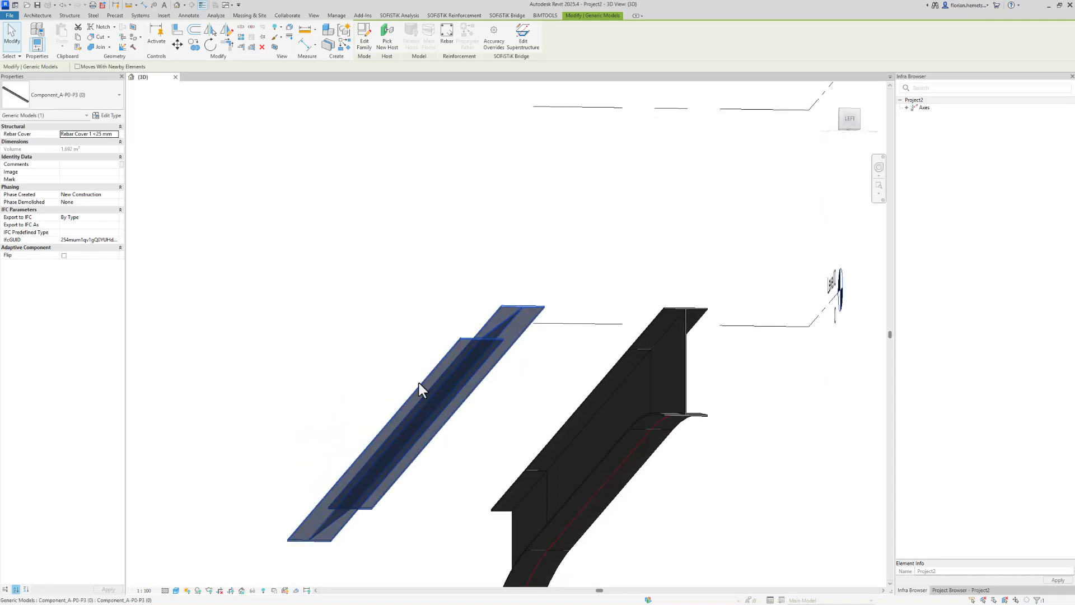
scroll(418, 382, down, 3)
shift+middle_drag(565, 384, 535, 460)
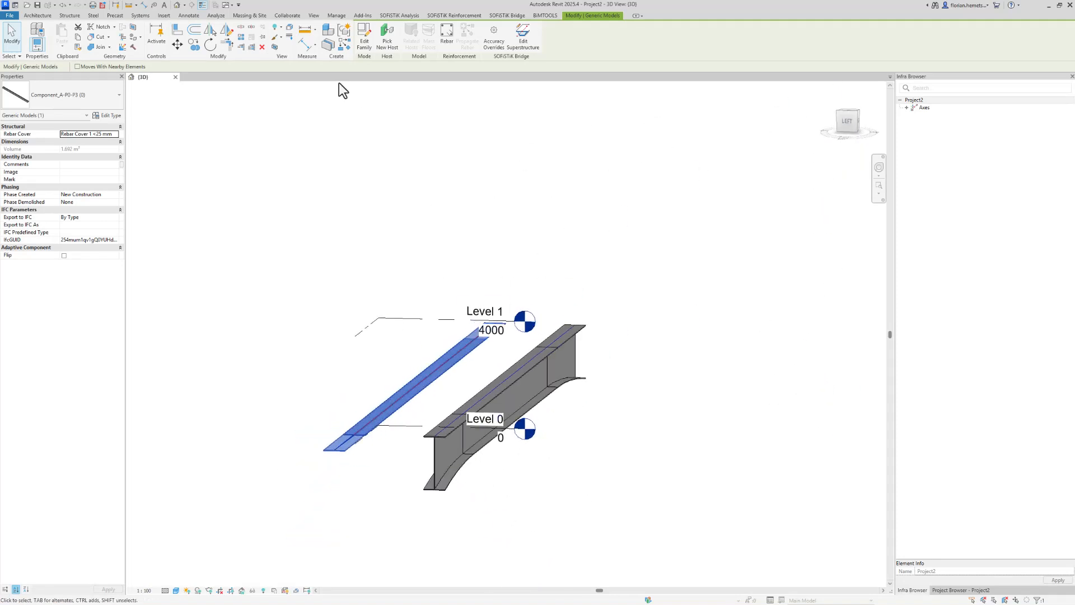
click(519, 40)
click(393, 99)
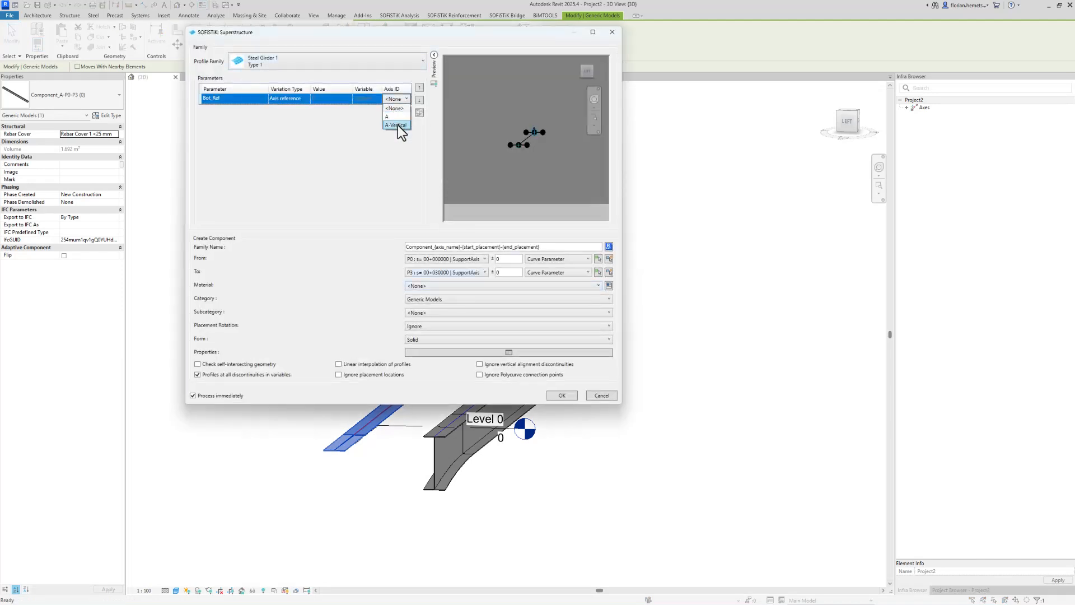
click(398, 125)
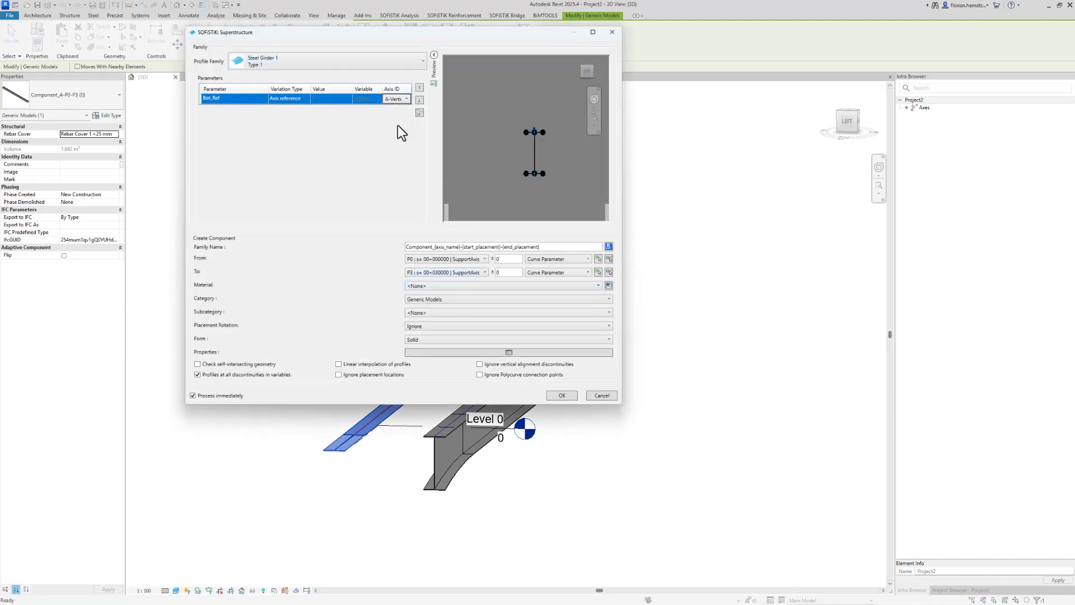
click(557, 395)
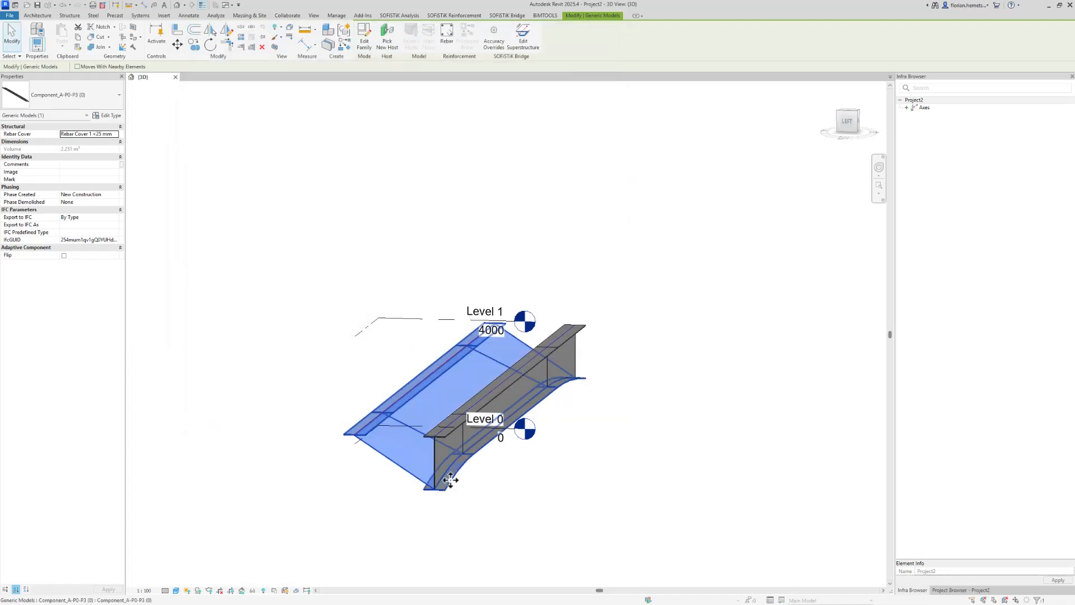
Open the new girder's Steel Girder 1 family for editing, closing the intermediate component family without saving
scroll(447, 486, up, 3)
shift+middle_drag(404, 497, 566, 441)
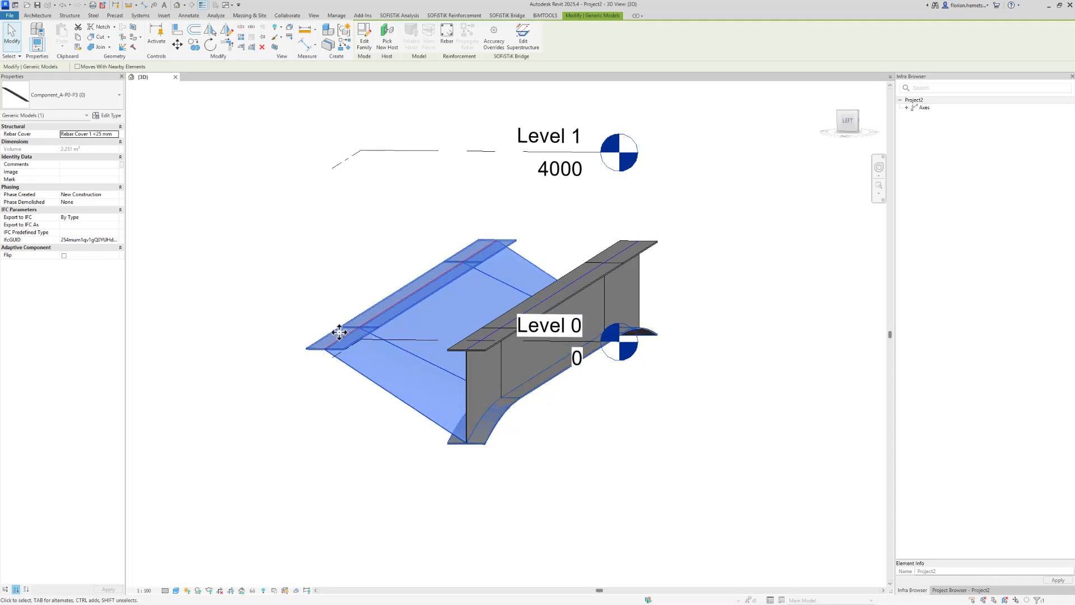
double_click(355, 373)
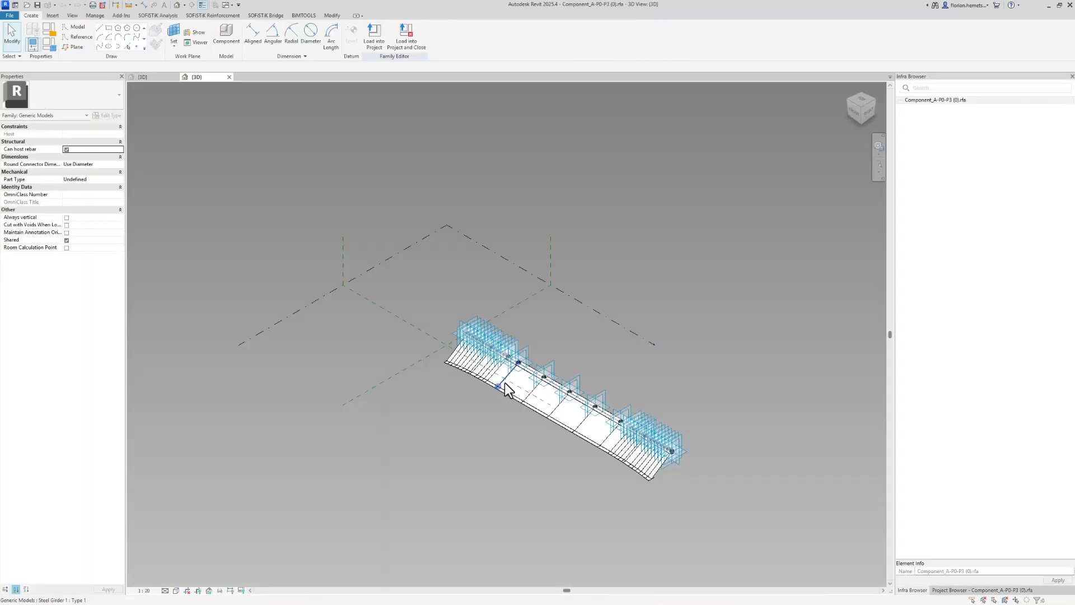
click(505, 388)
double_click(505, 388)
shift+middle_drag(331, 289, 614, 339)
scroll(492, 412, up, 8)
shift+middle_drag(531, 449, 587, 397)
click(283, 77)
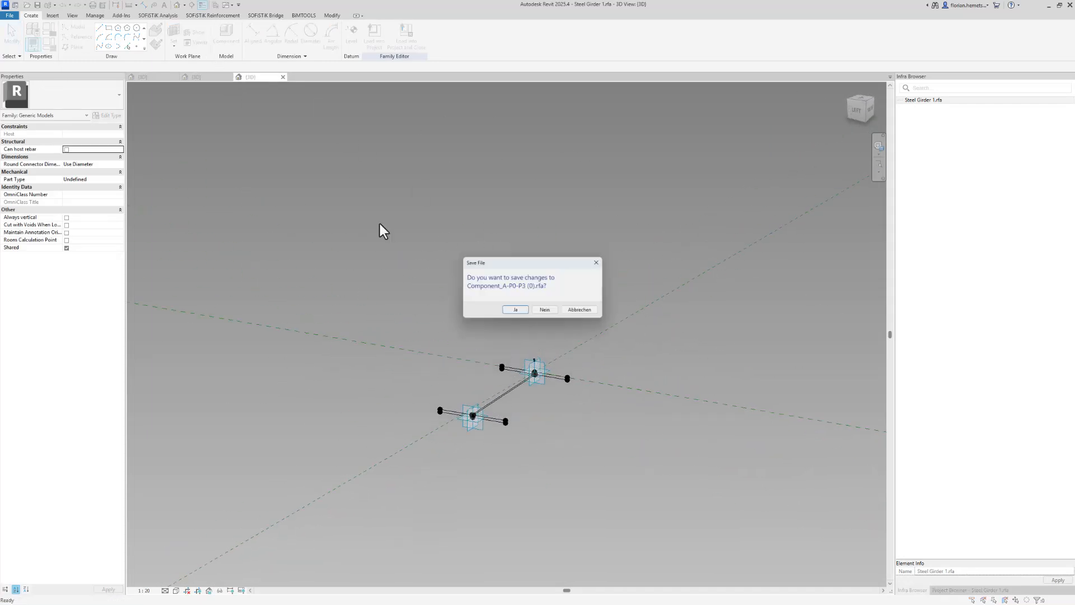
click(557, 312)
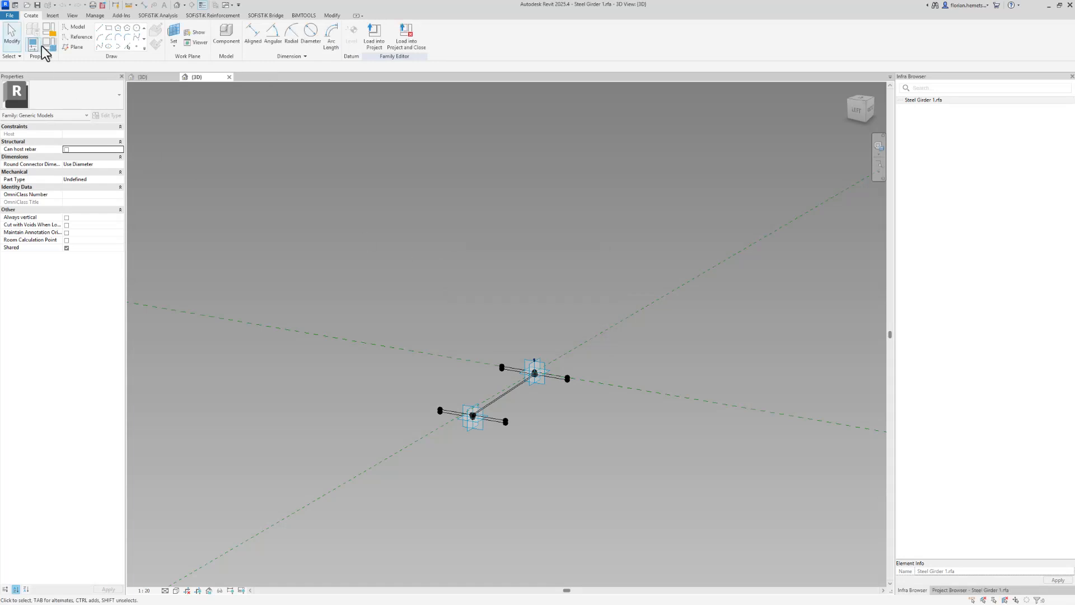
Save the family as Steel Girder 2.rfa on the Desktop
click(9, 15)
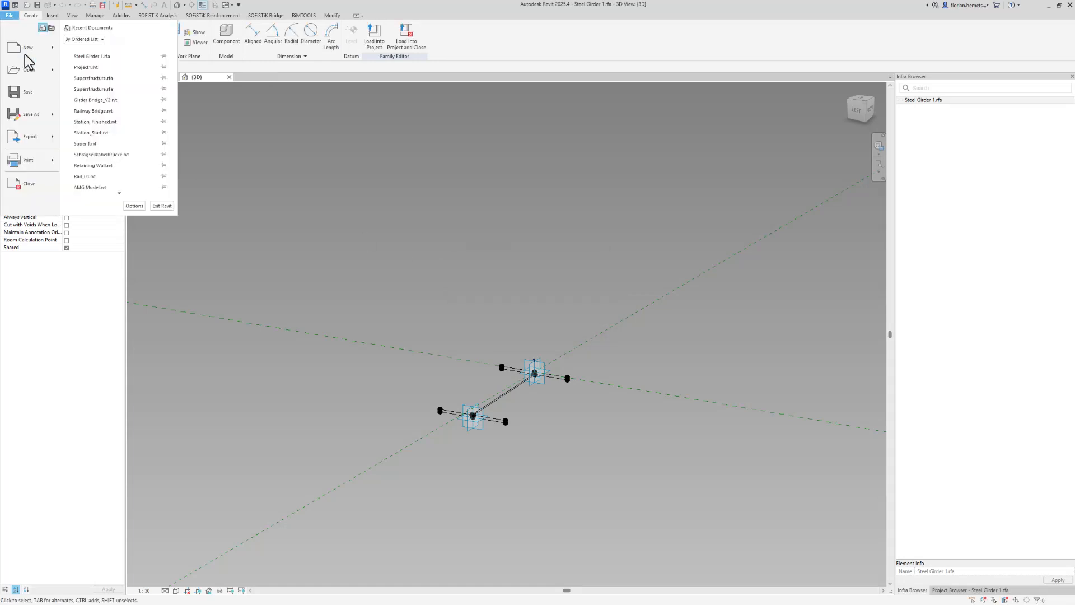
click(49, 119)
click(97, 114)
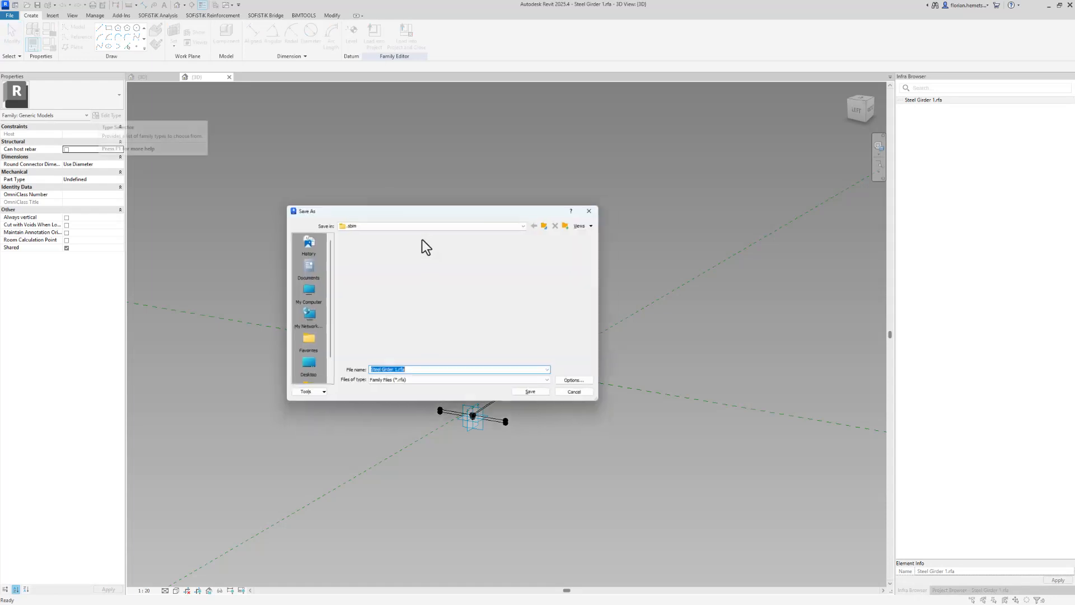
click(395, 372)
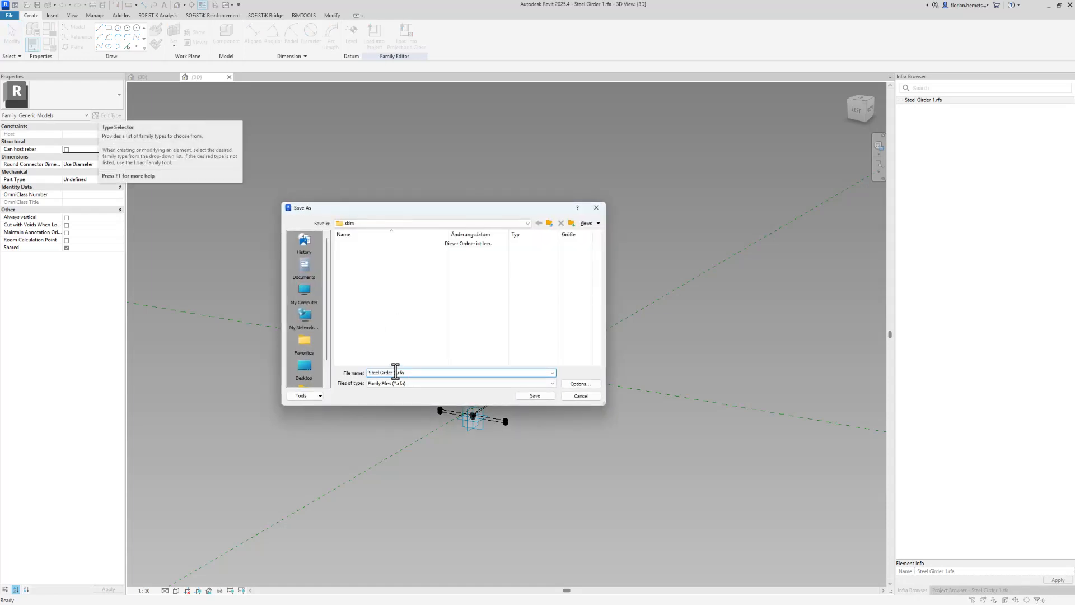
key(BackSpace)
text(2)
click(304, 367)
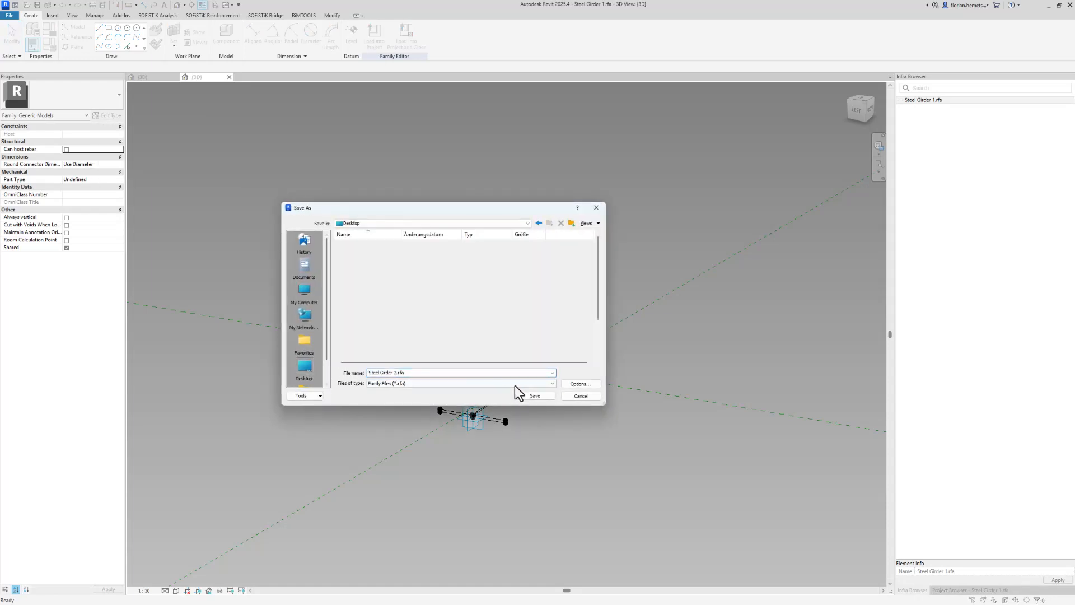
click(539, 396)
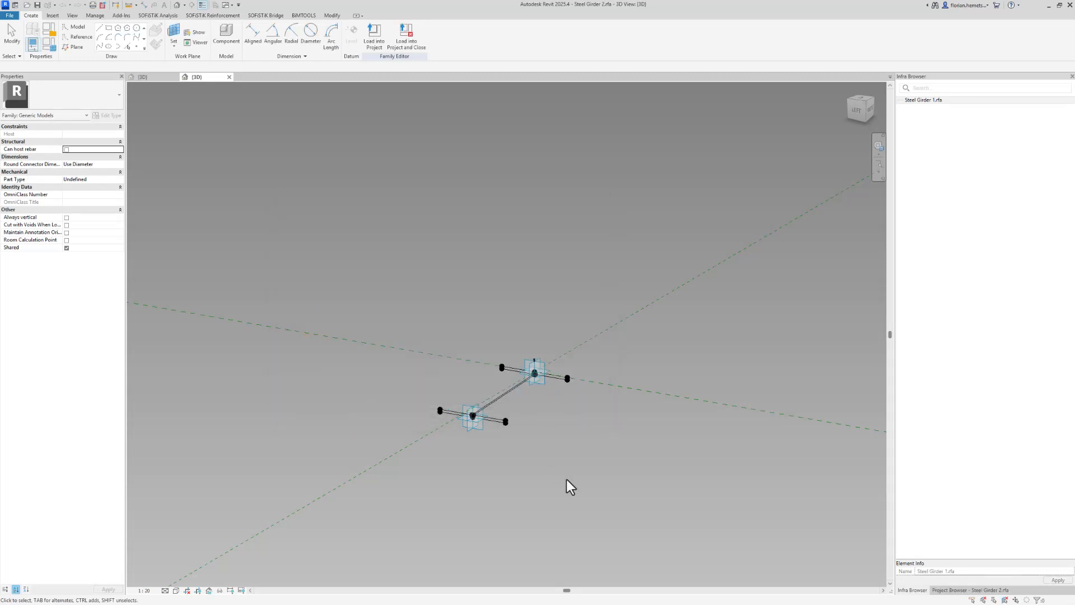
Place a new reference point beside the girder profile's placement points
shift+middle_drag(567, 479, 552, 431)
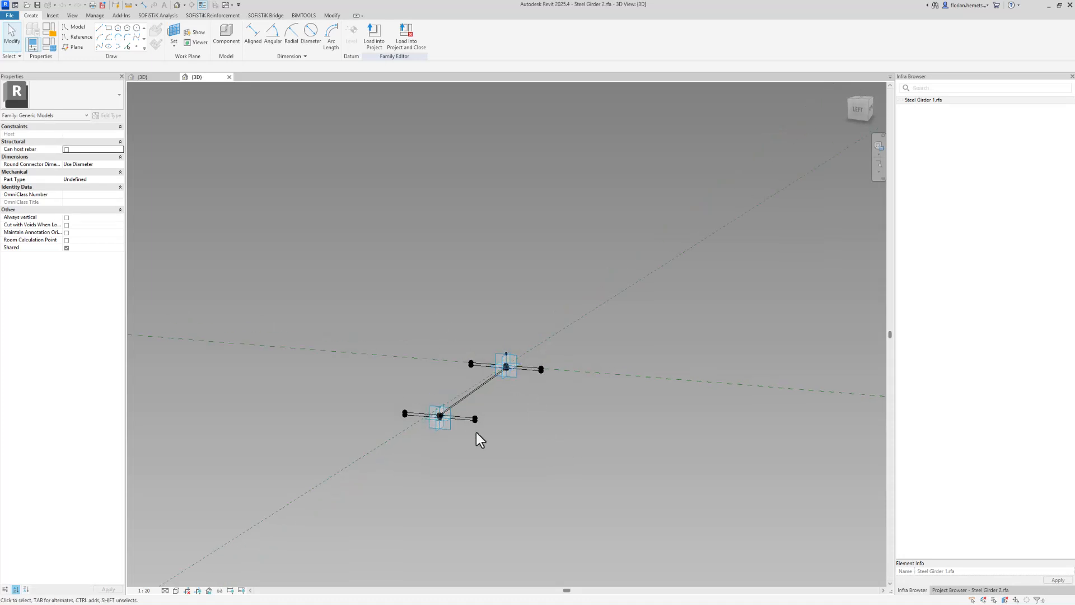
click(446, 421)
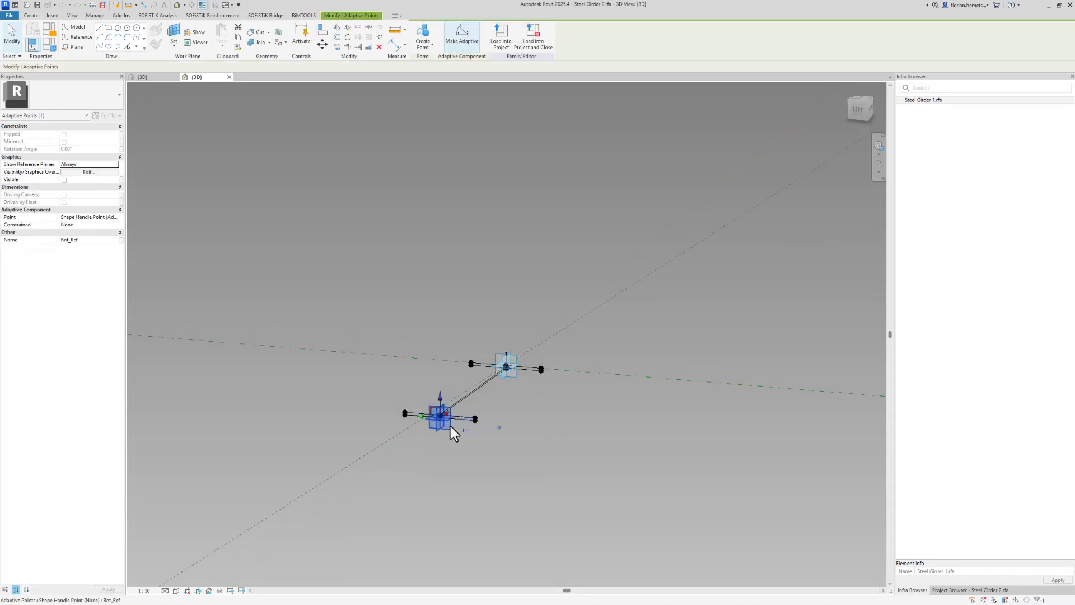
click(335, 315)
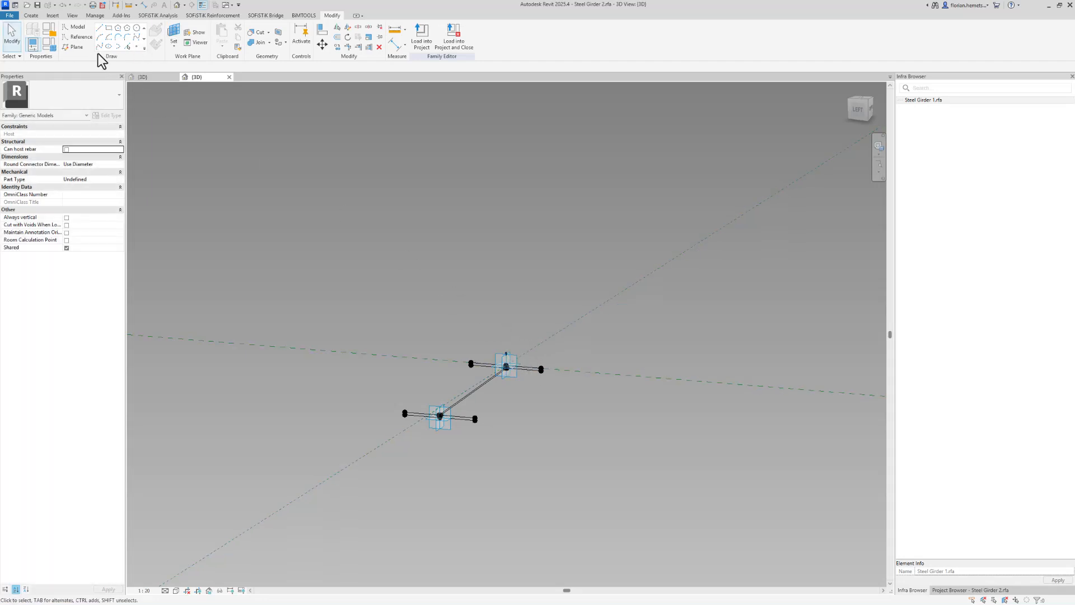
click(136, 46)
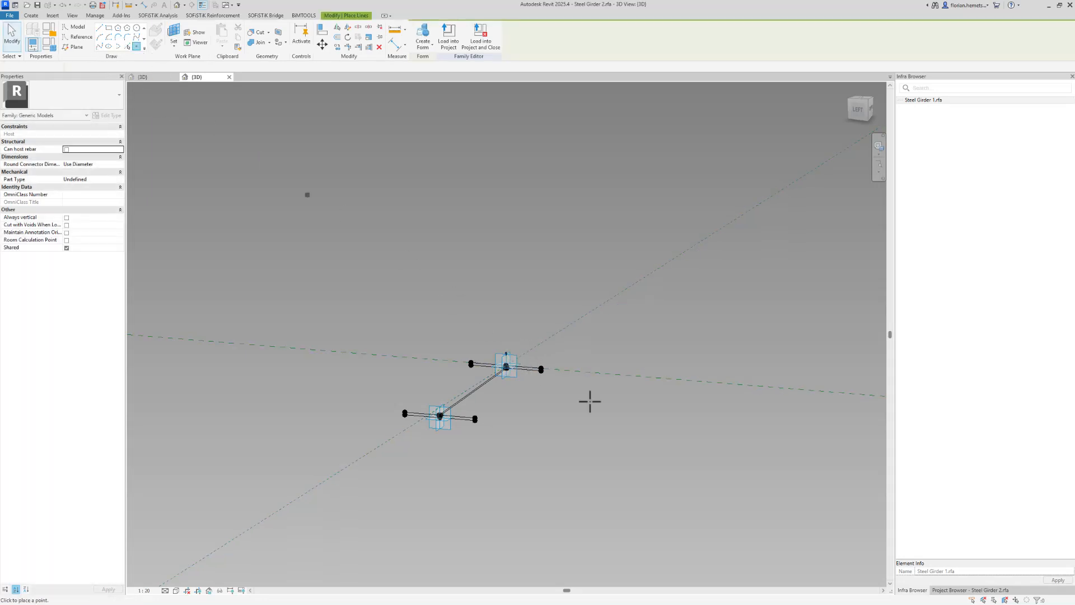
click(693, 460)
key(Escape)
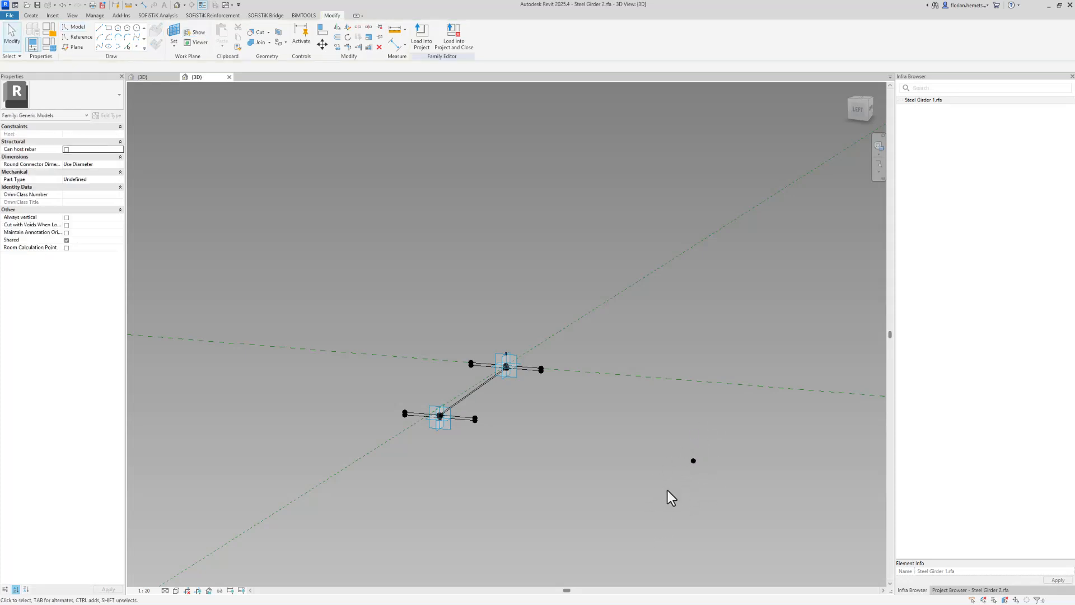
Make the new reference point an adaptive shape handle point and name it Vertical_Only
shift+middle_drag(667, 490, 678, 436)
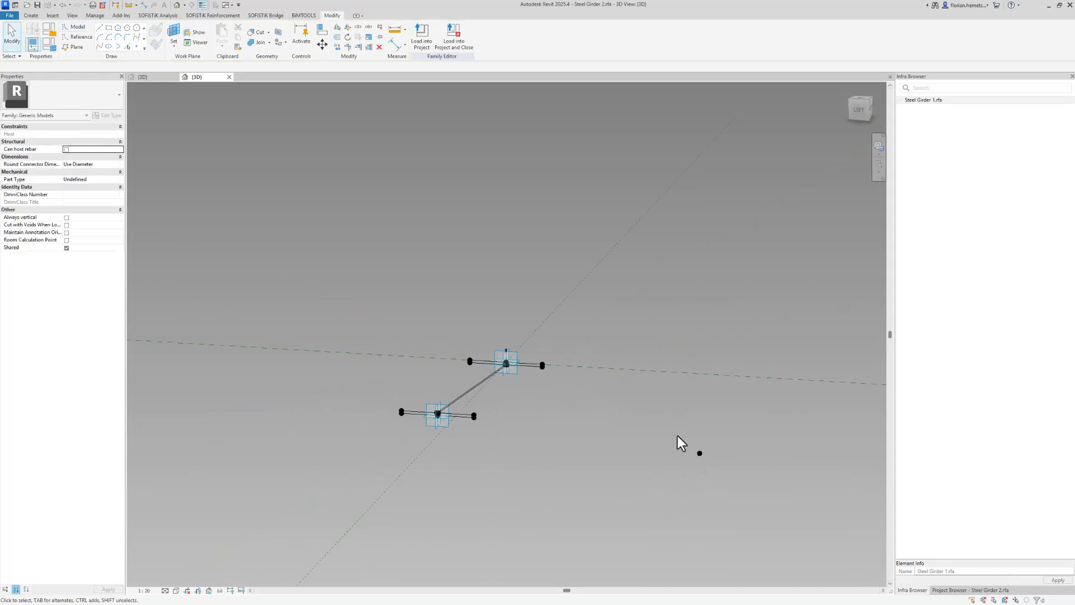
drag(678, 436, 716, 484)
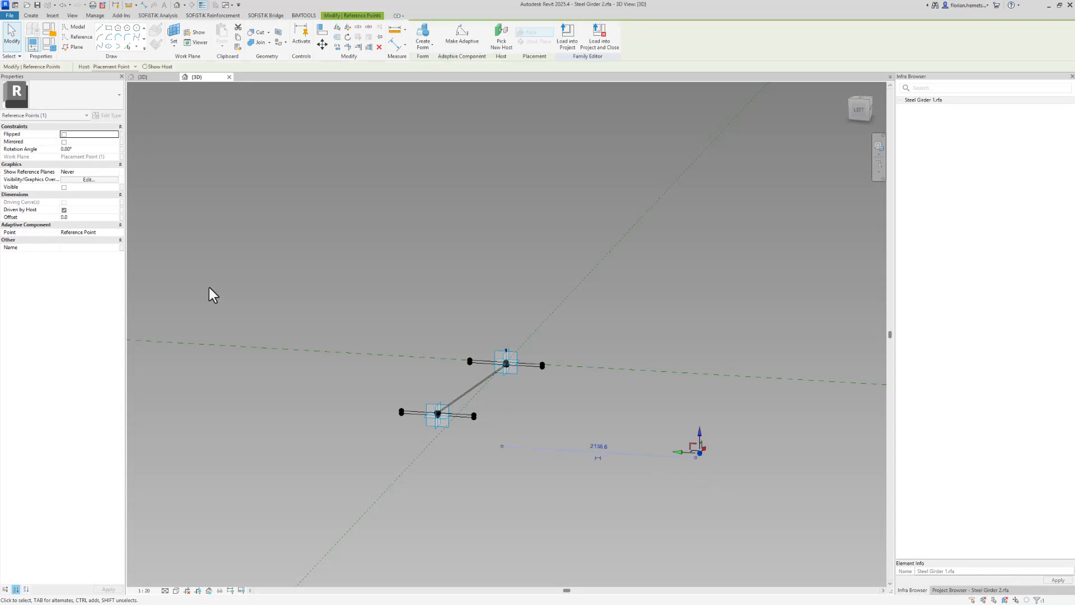
click(116, 232)
click(92, 253)
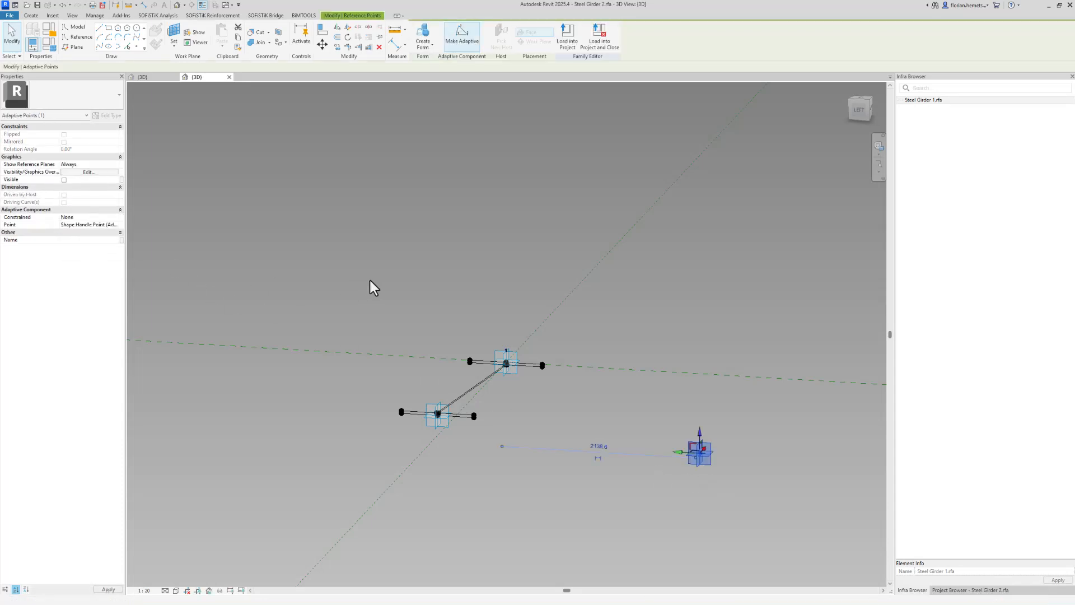
click(76, 242)
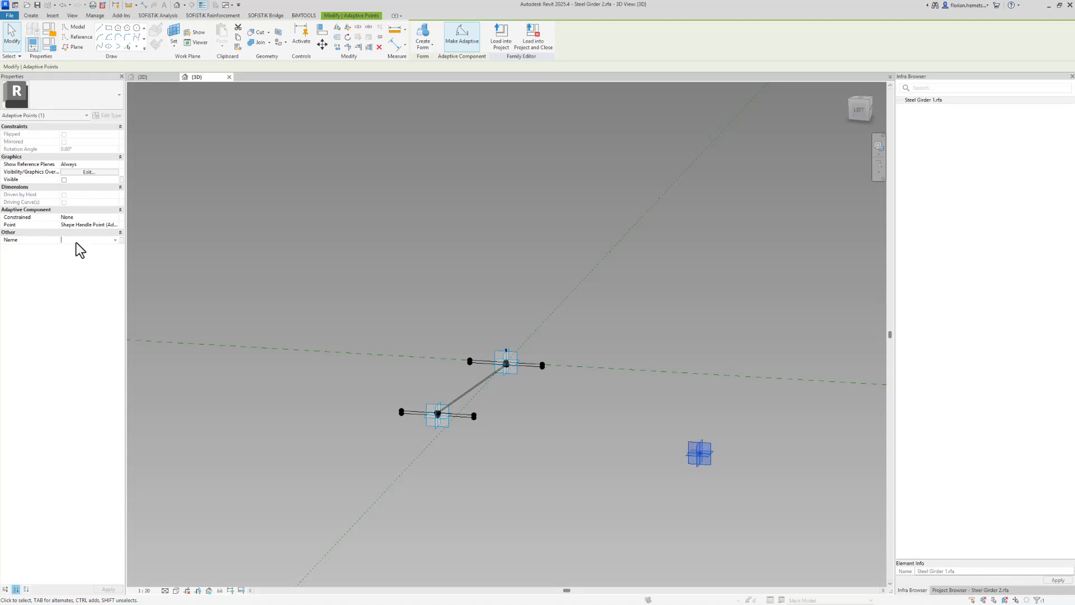
text(Vertical_Only)
key(Return)
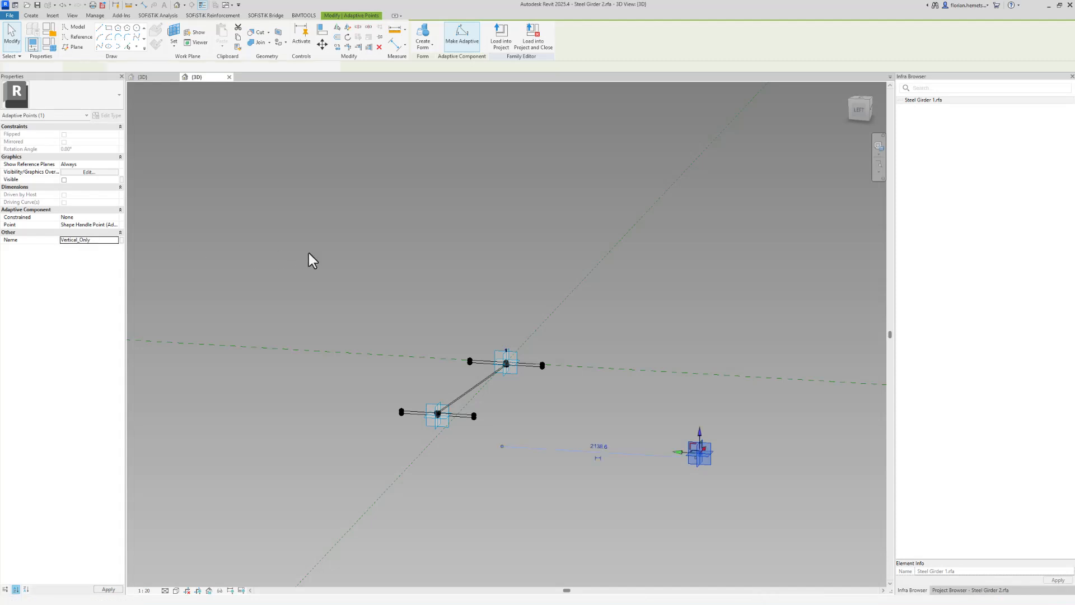
Dimension the vertical distance between the upper placement point and the Vertical_Only point
middle_drag(593, 403, 533, 400)
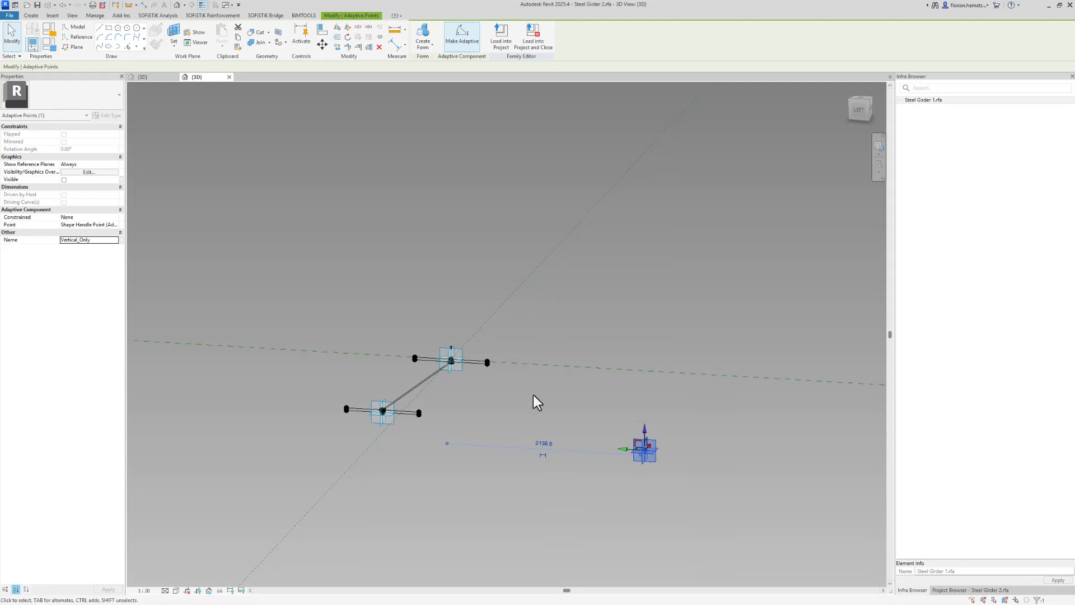
click(534, 403)
scroll(690, 443, up, 1)
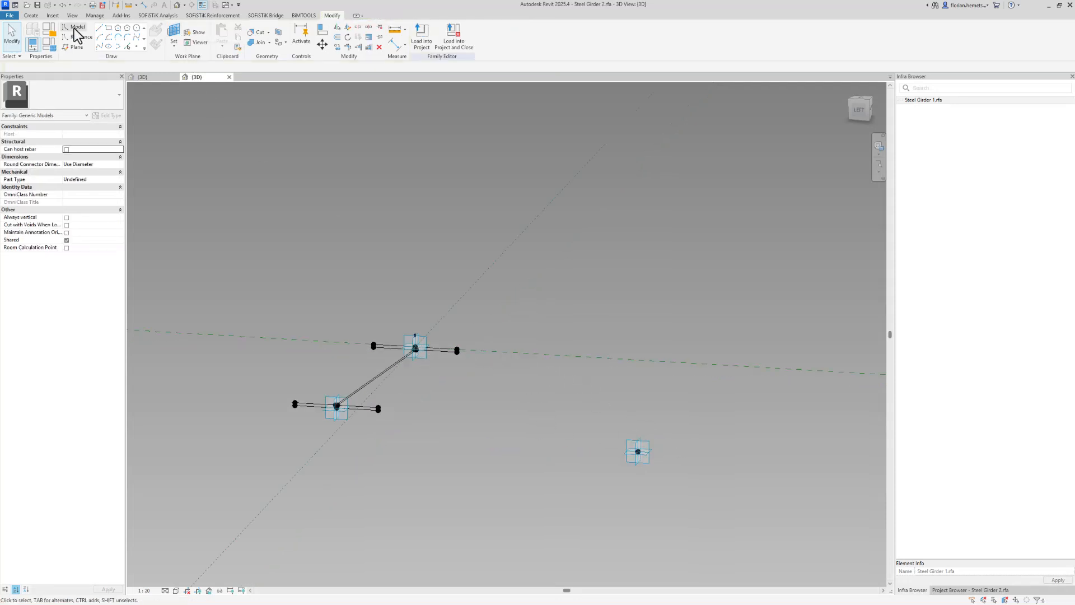
click(144, 5)
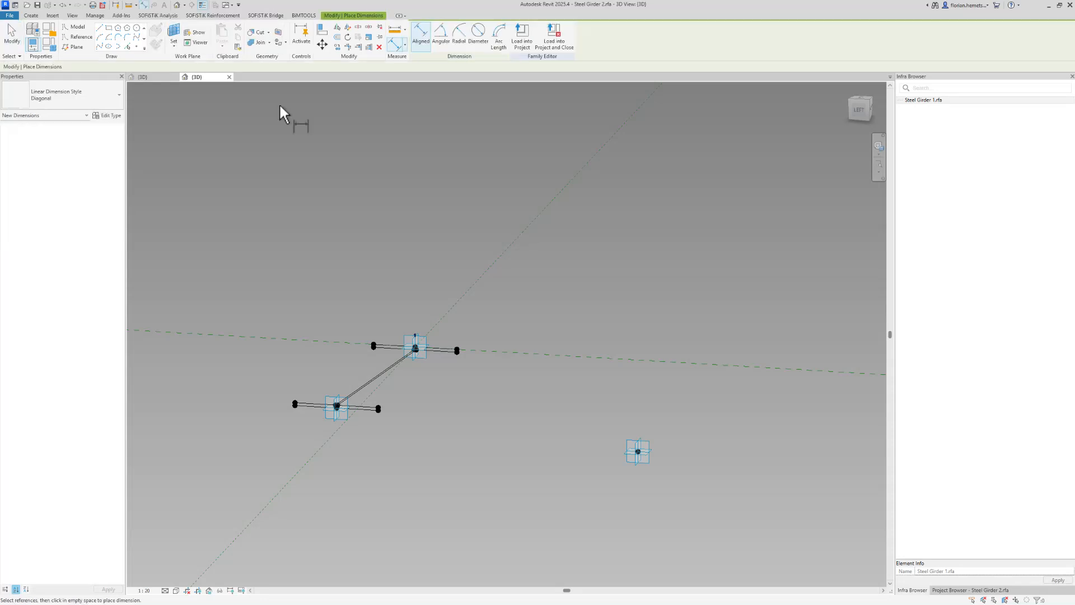
click(425, 349)
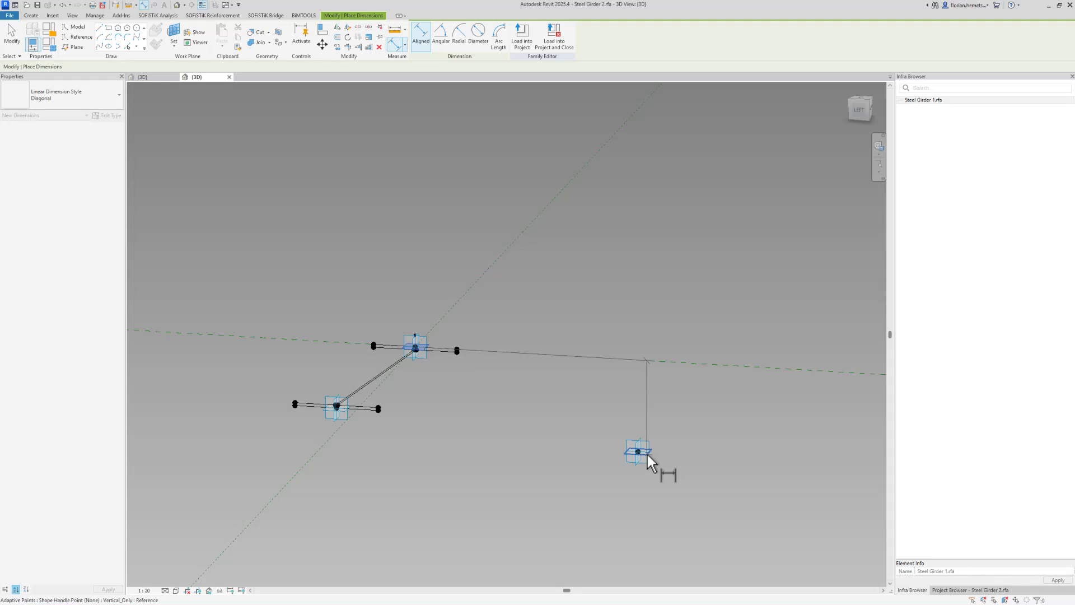
click(644, 452)
click(582, 443)
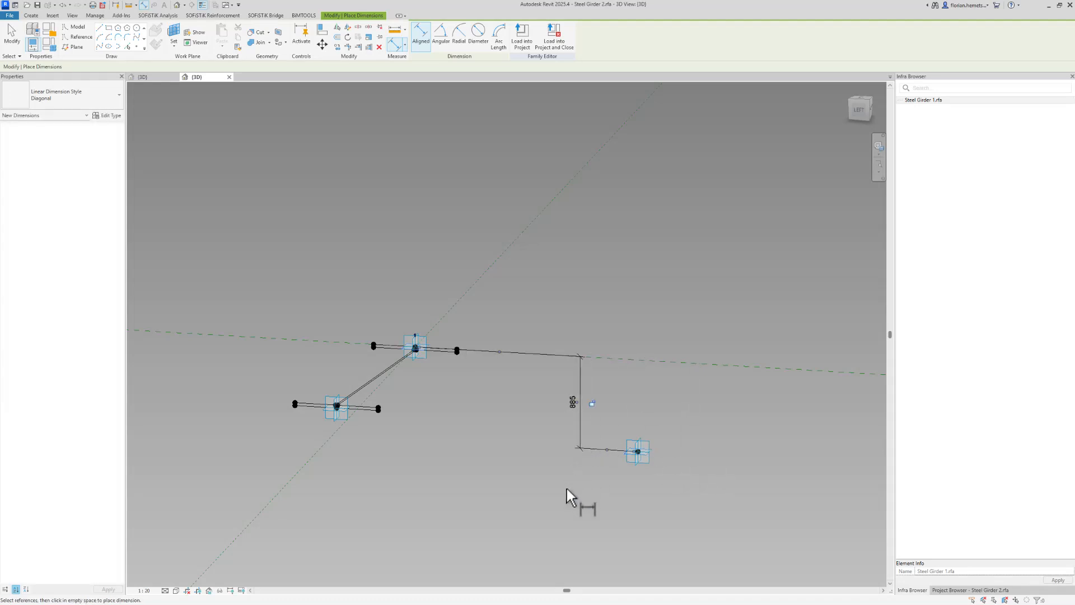
key(Escape)
key(Escape)
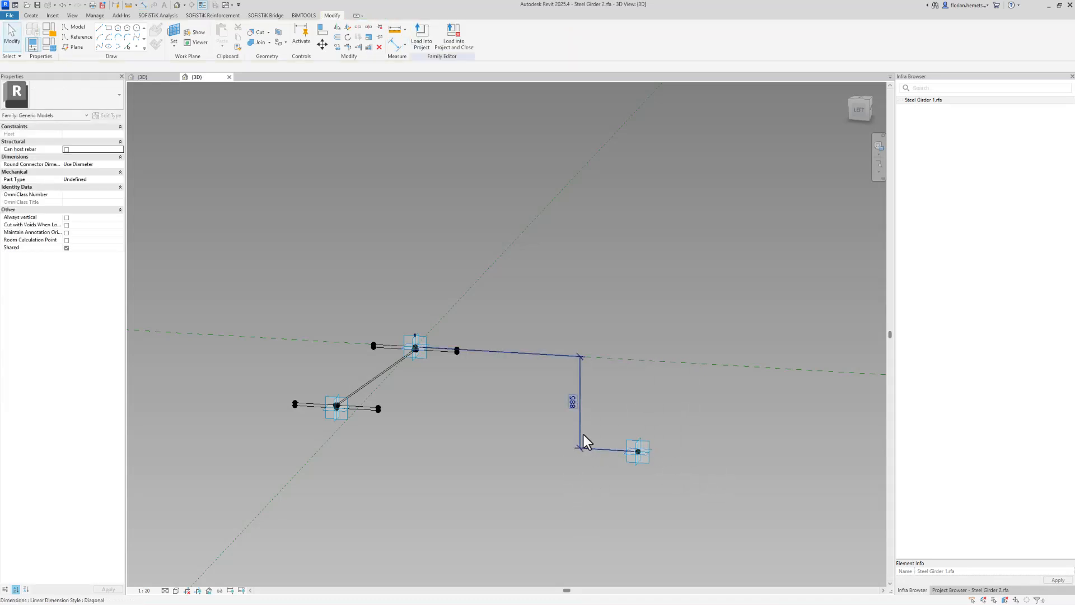
Label the vertical dimension with a new reporting instance parameter named Read
click(583, 434)
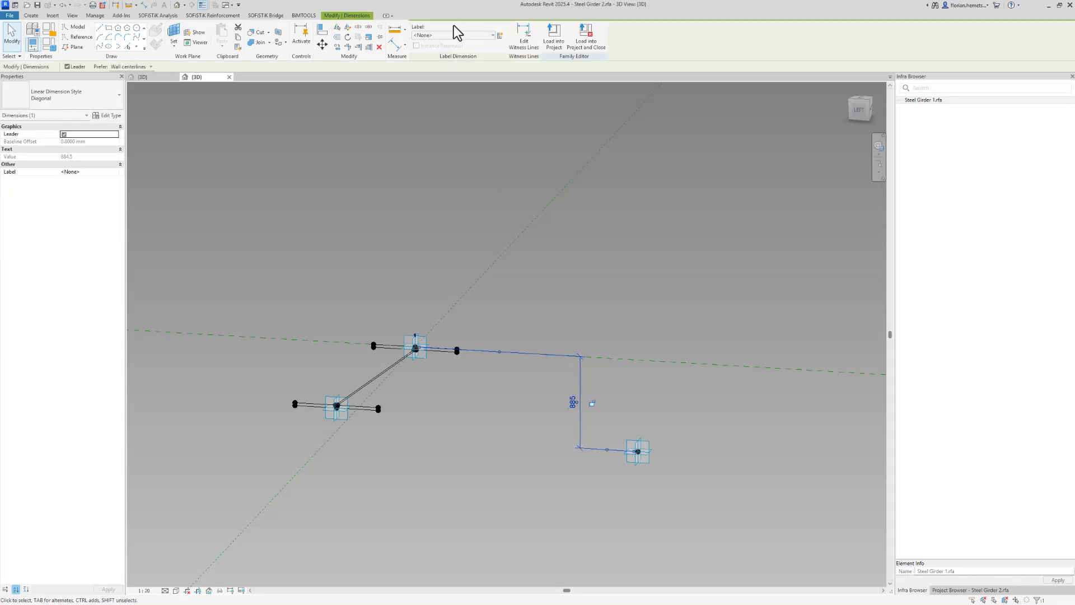
click(499, 36)
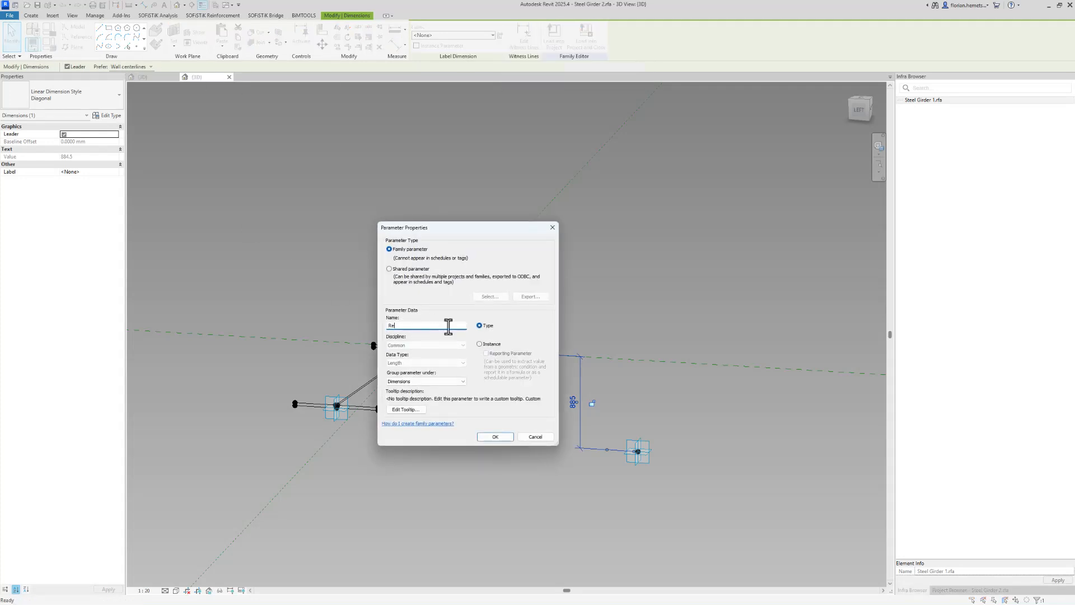
click(479, 343)
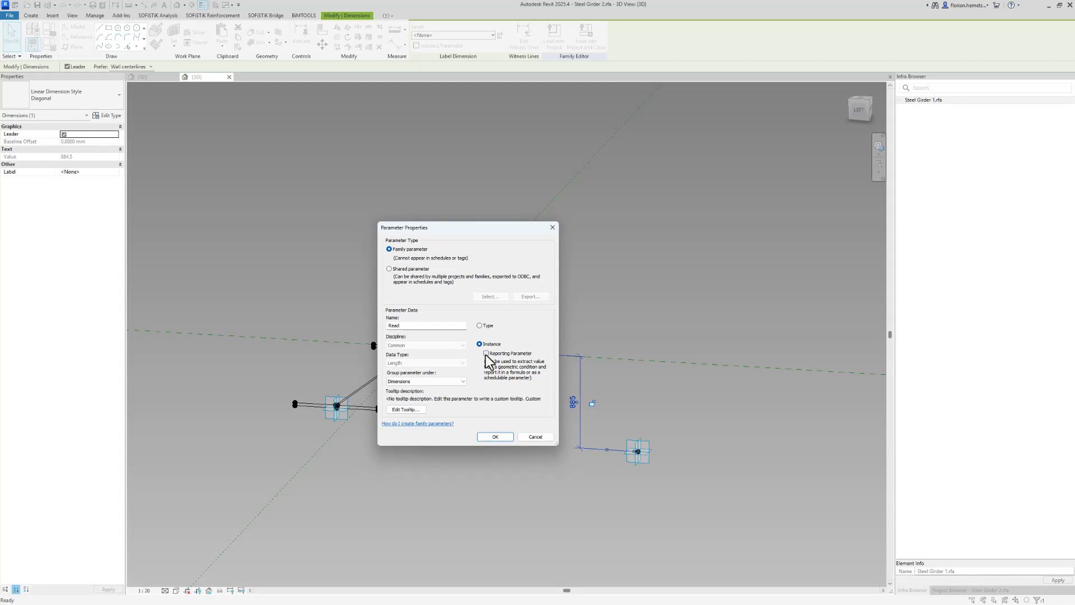
click(486, 353)
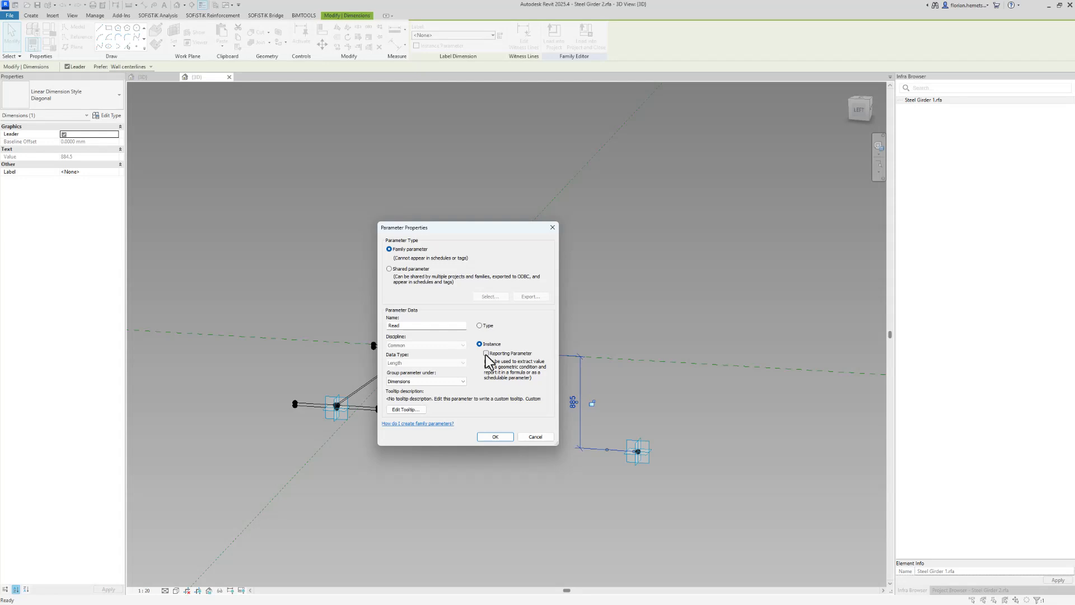
click(492, 436)
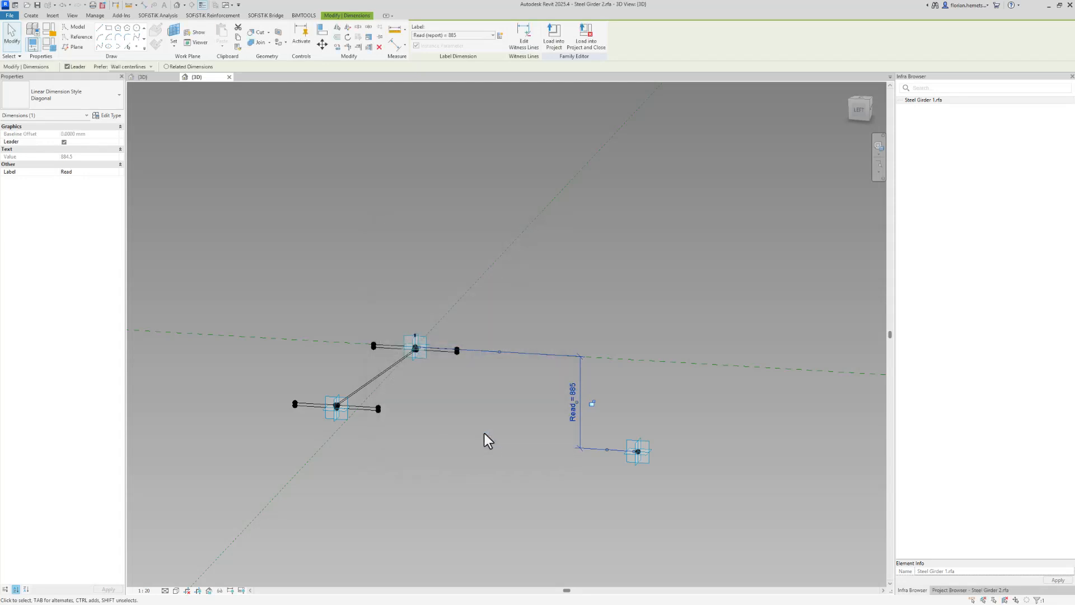
Review the Read parameter in the Family Types dialog without changing anything
click(358, 303)
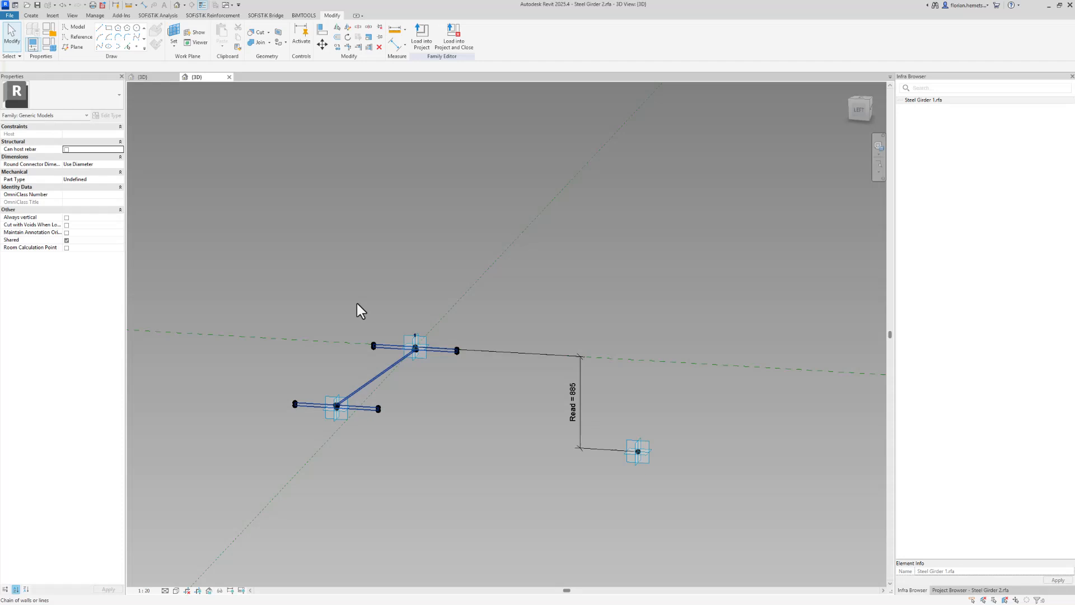
click(49, 48)
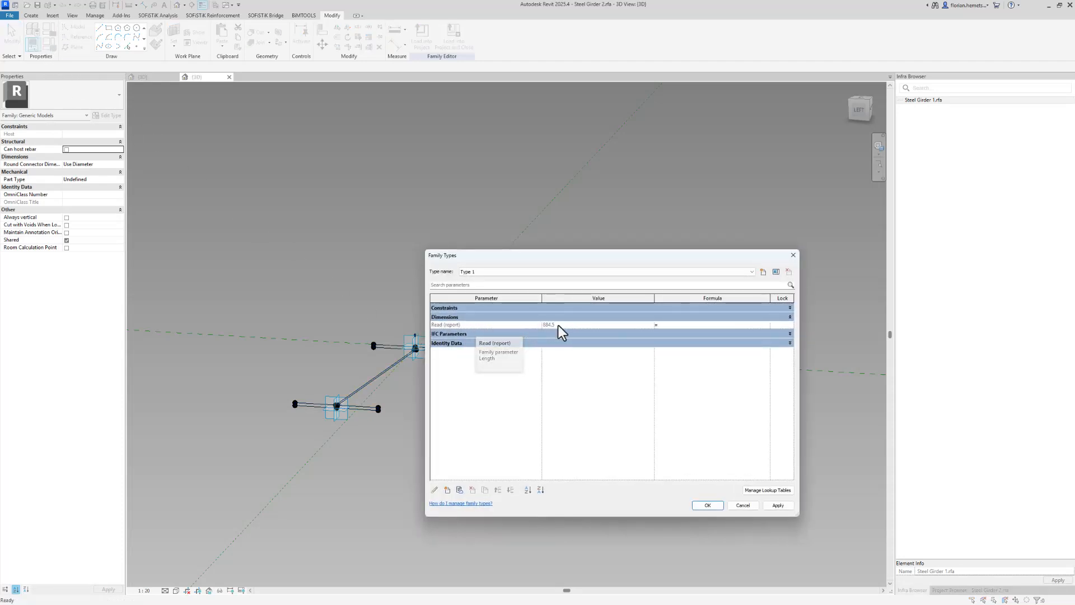
click(446, 324)
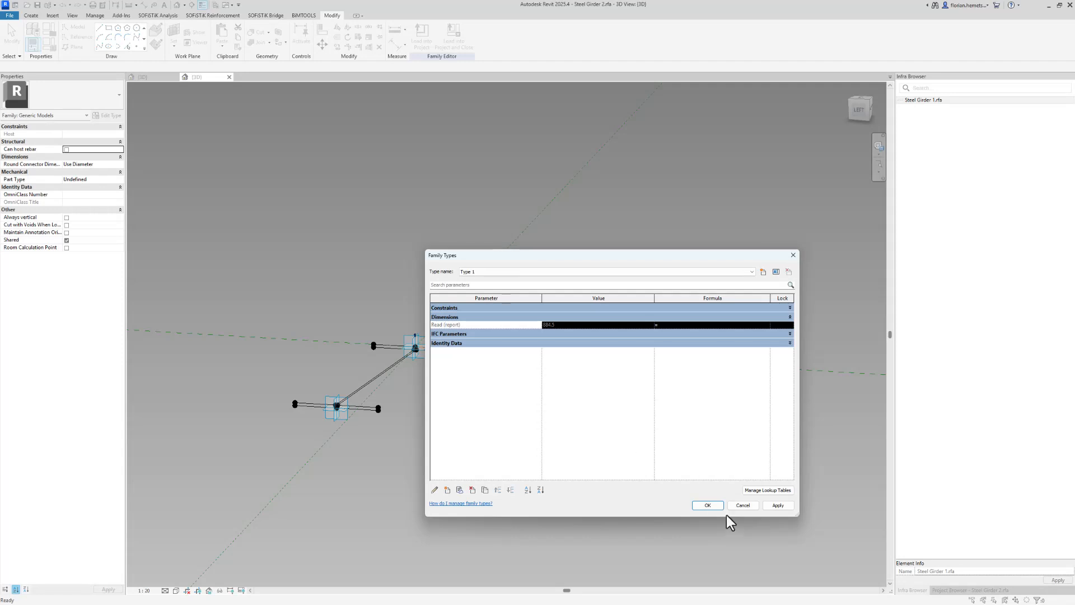
click(753, 507)
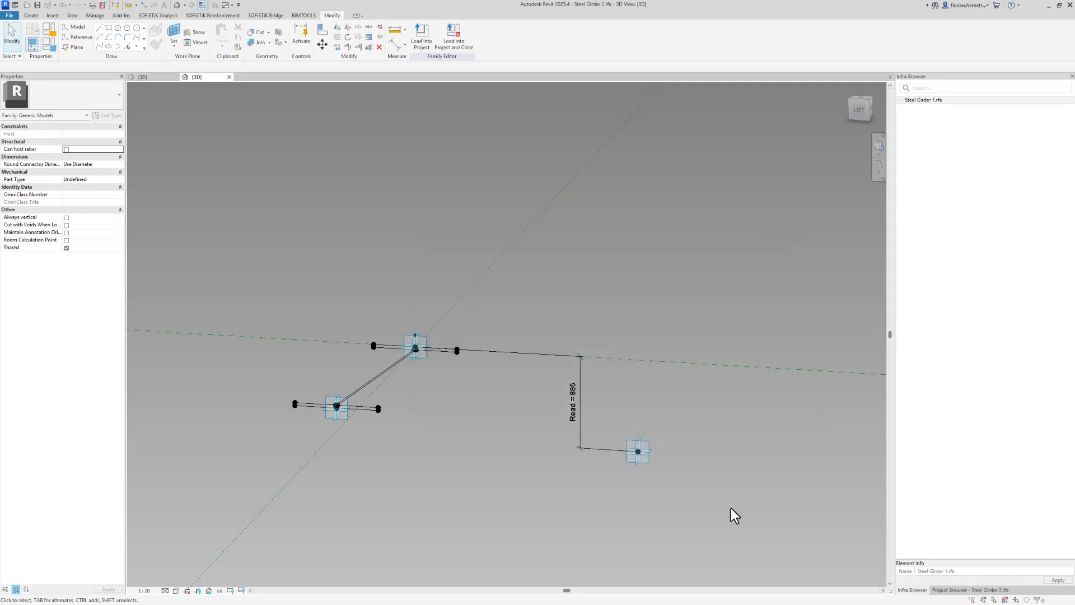
Align the lower placement point's profile vertically beneath the upper placement point
click(338, 419)
scroll(370, 431, up, 3)
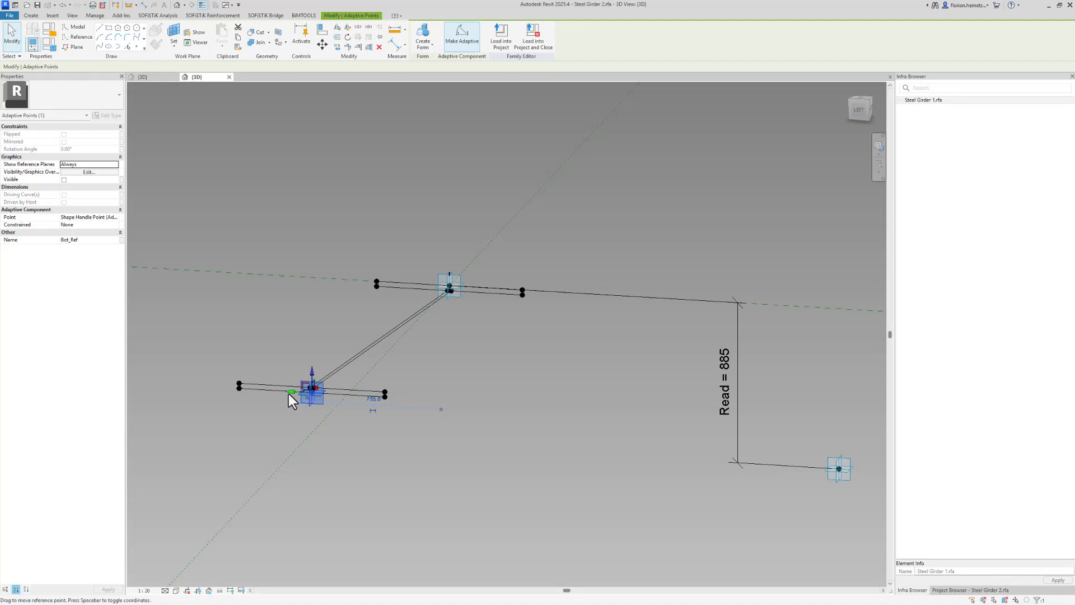
click(322, 31)
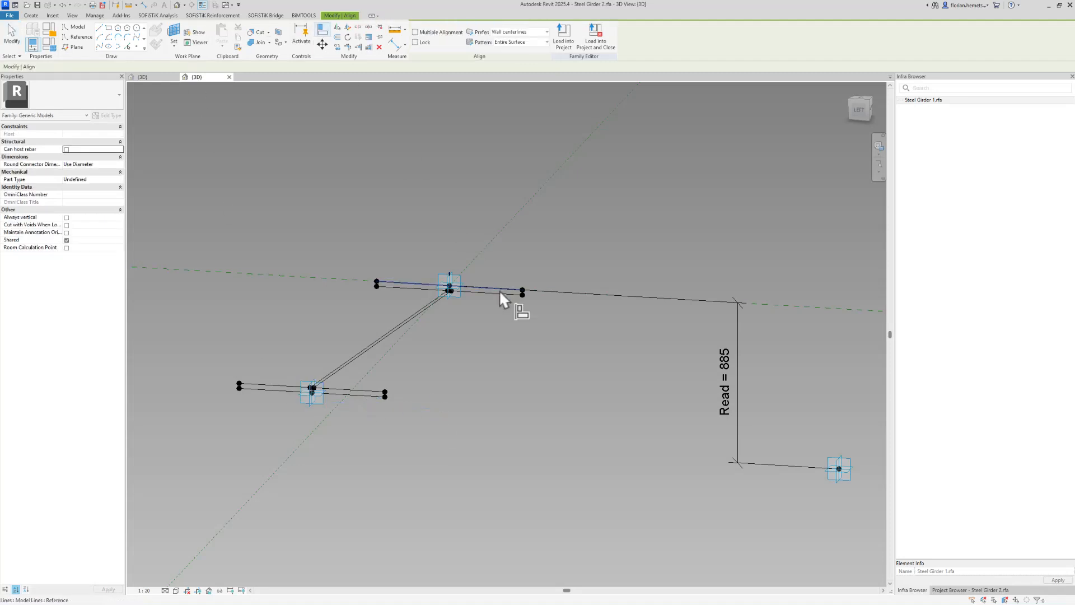
click(308, 406)
key(Escape)
key(Escape)
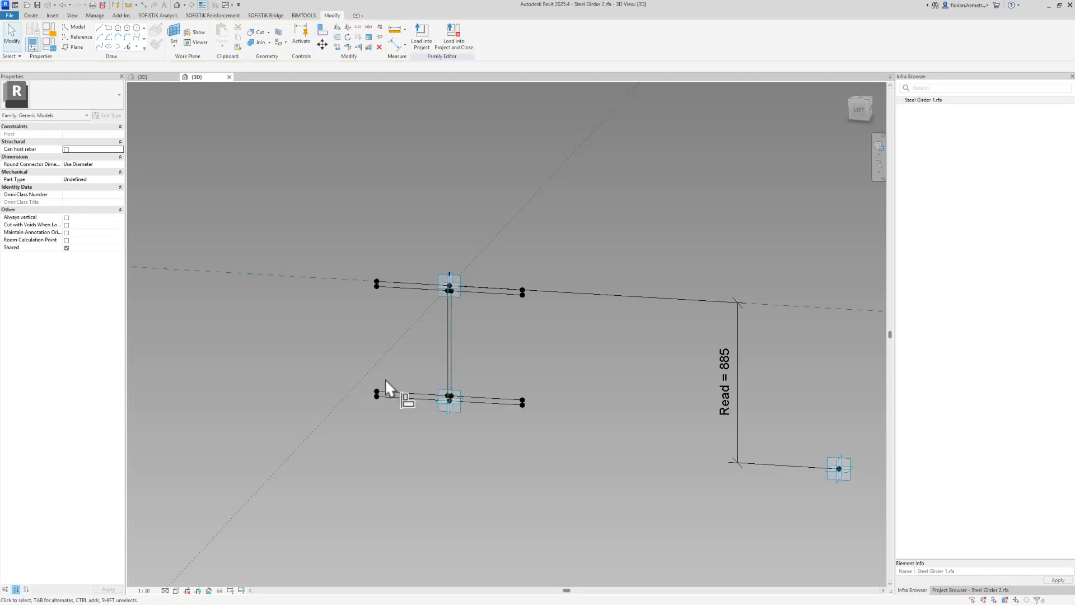
Change the lower point from a shape handle point to a plain reference point and clear its name
scroll(442, 421, up, 2)
click(439, 416)
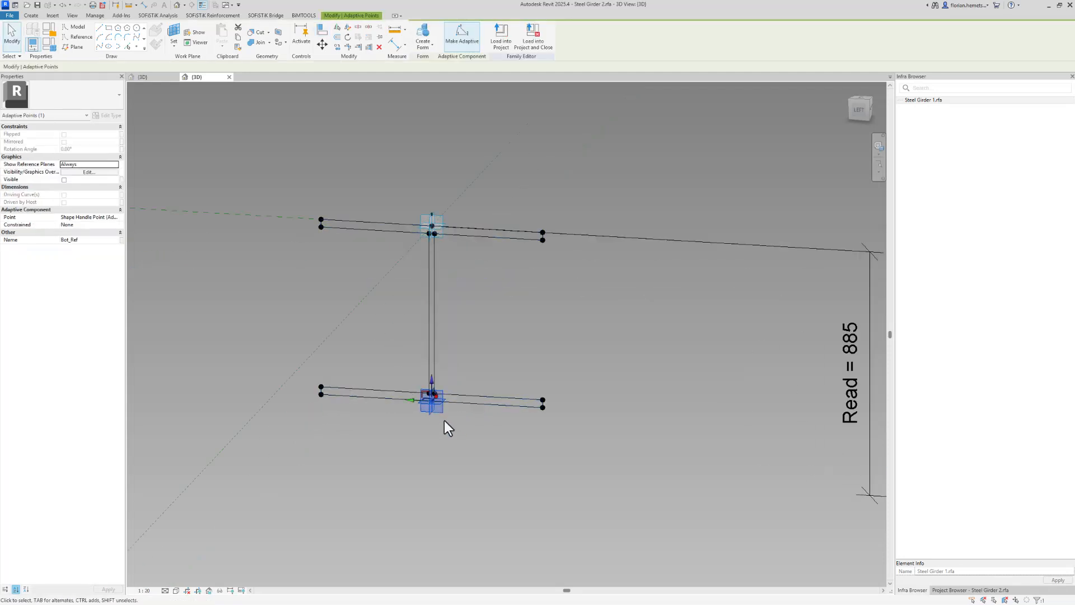
click(113, 218)
click(116, 218)
click(99, 225)
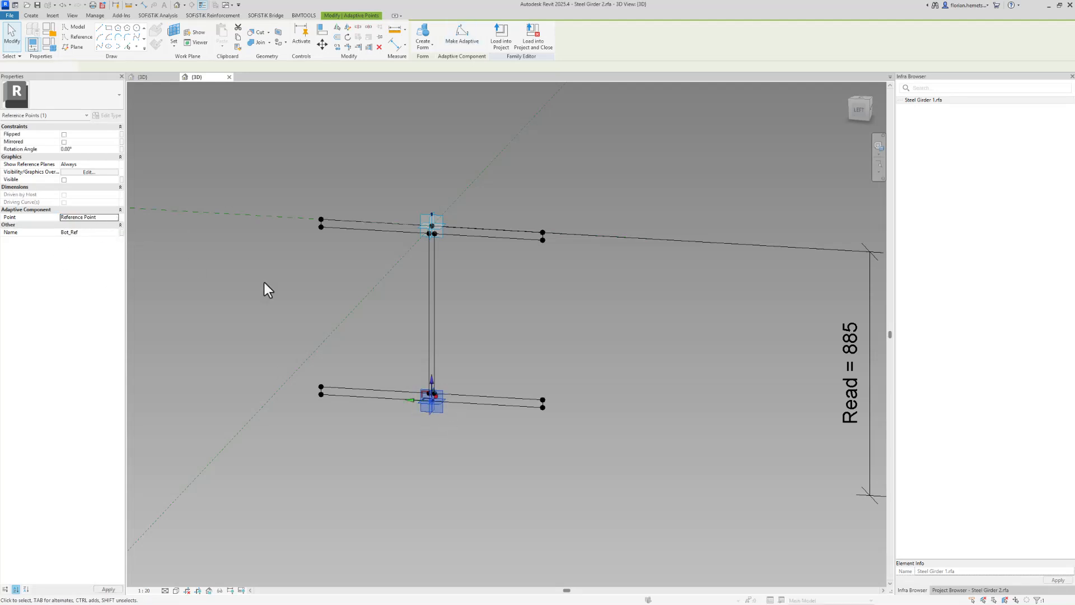
click(94, 232)
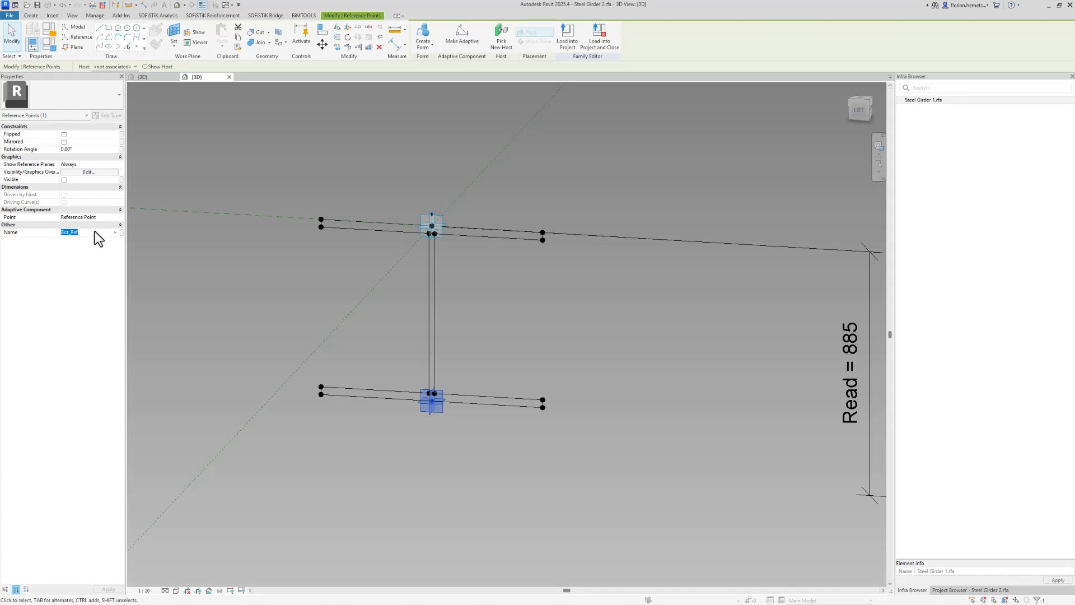
key(BackSpace)
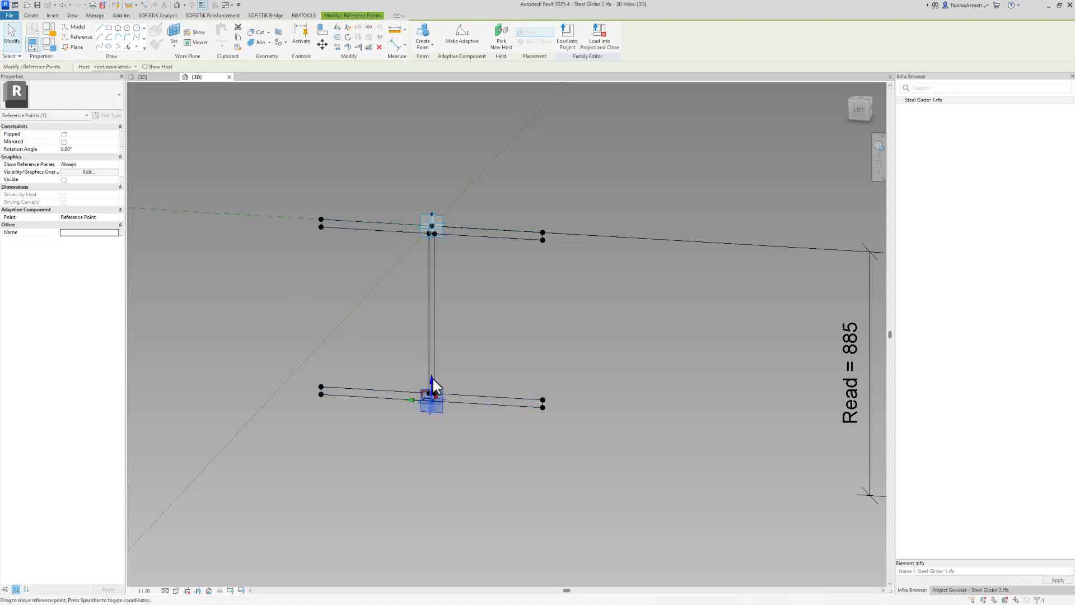
Host the lower reference point on the Ref. Level
drag(435, 409, 417, 466)
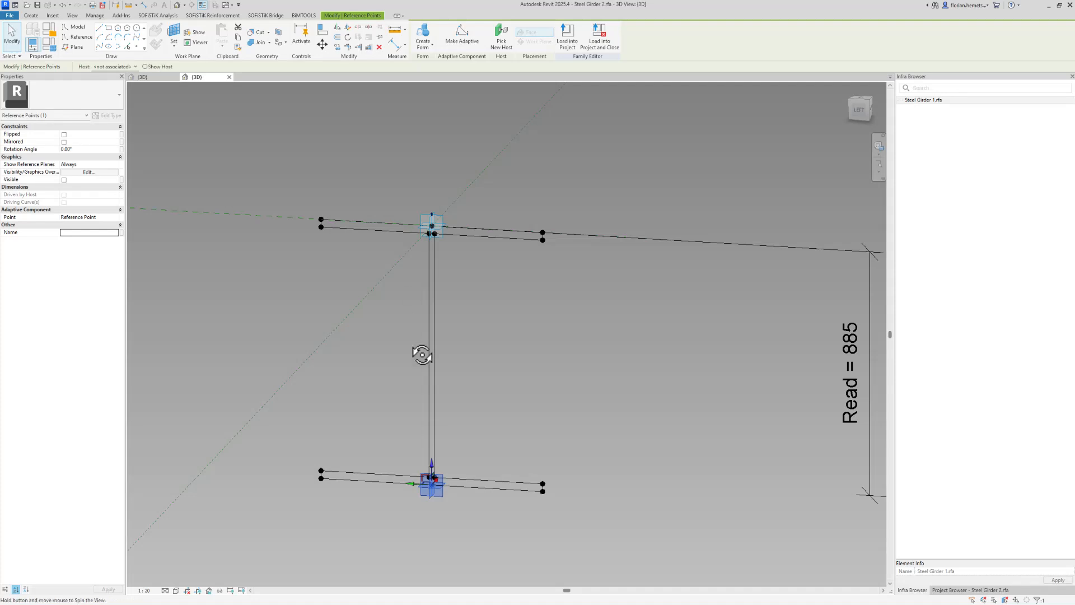
shift+middle_drag(420, 354, 400, 332)
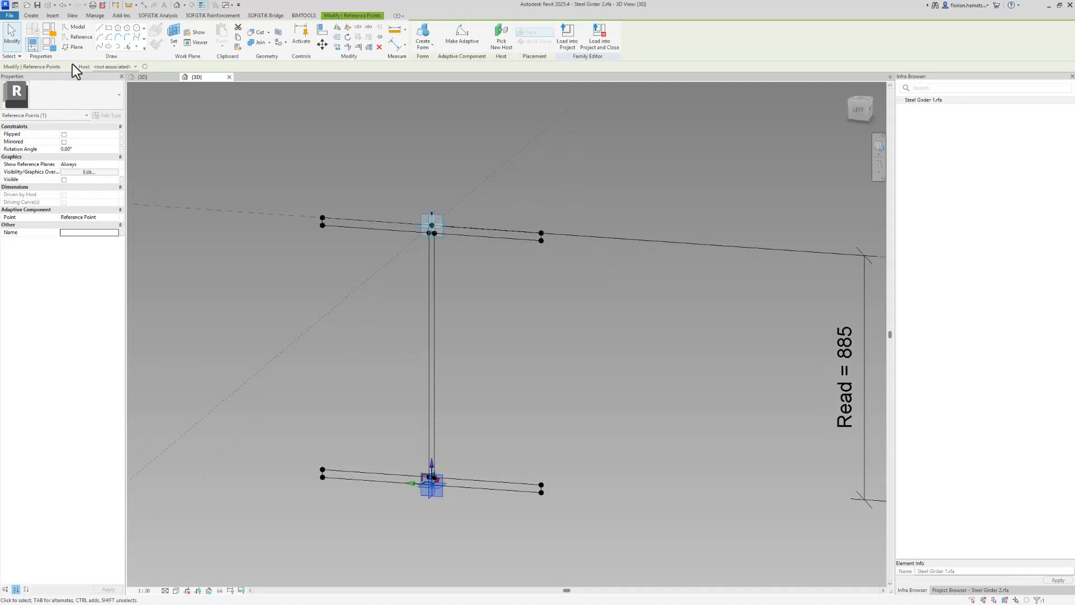
click(104, 68)
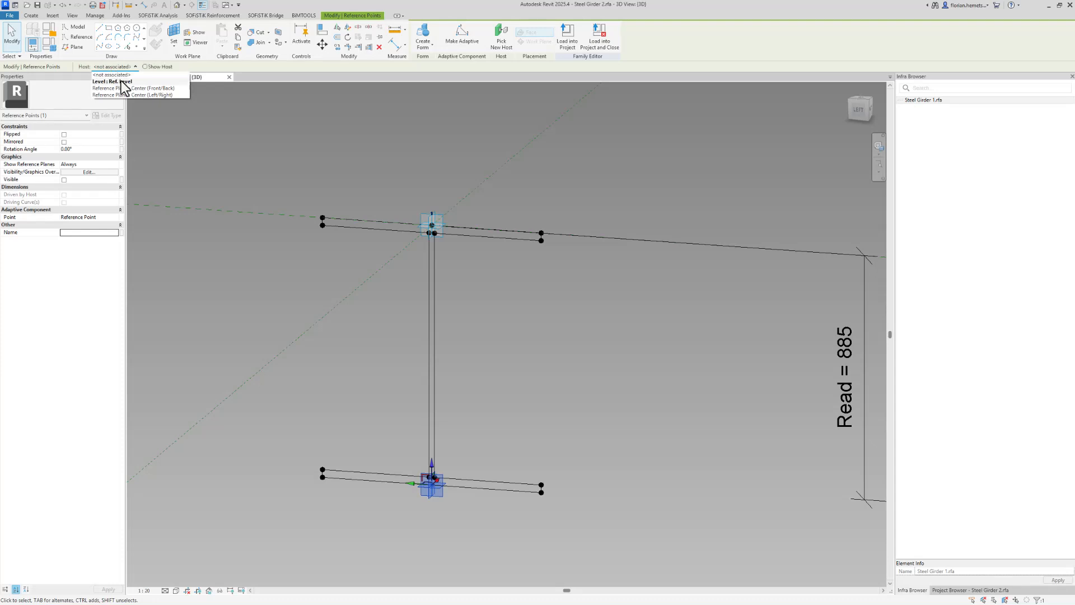
click(124, 81)
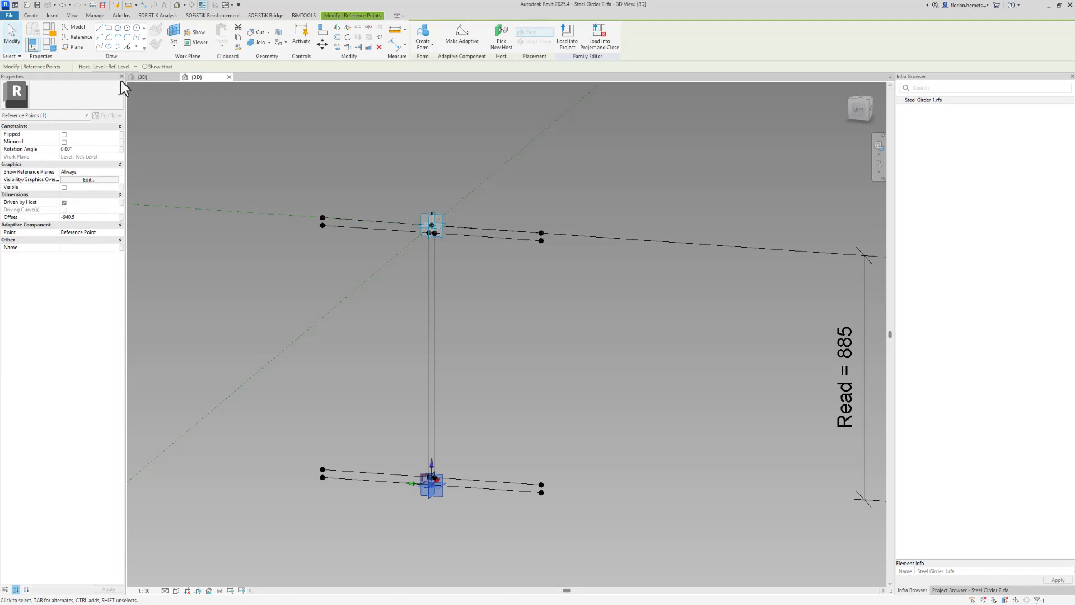
Rehost the lower reference point on the upper placement point's work plane
scroll(653, 398, down, 6)
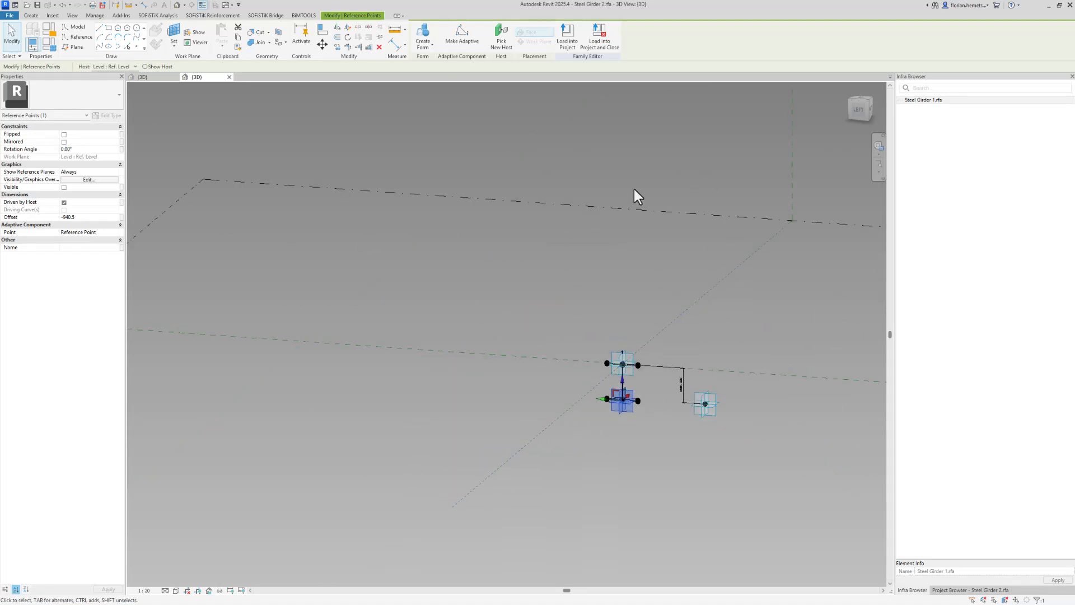
click(633, 209)
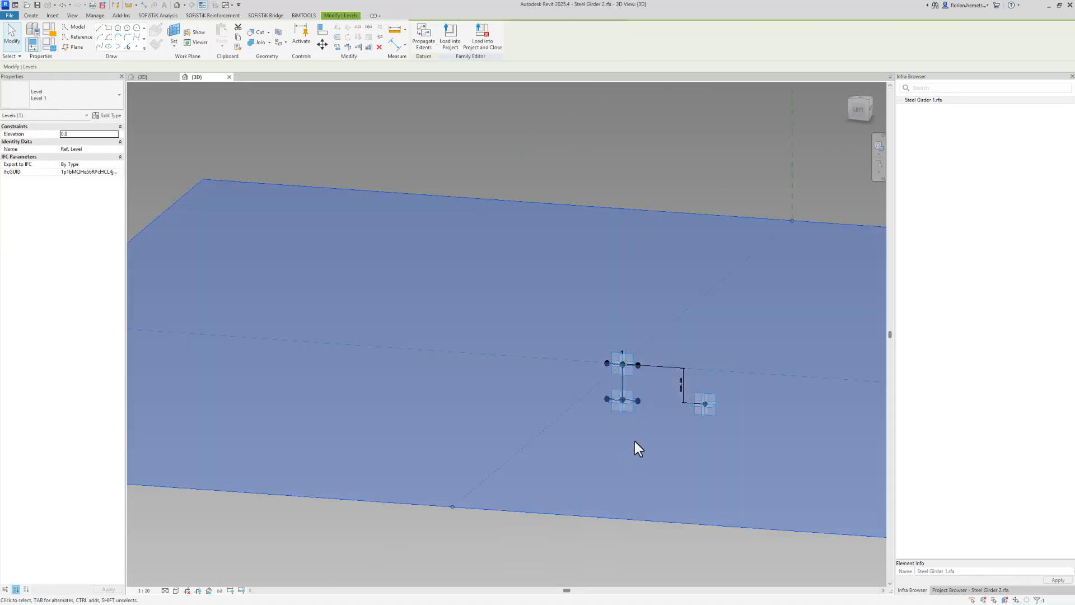
scroll(635, 444, up, 5)
click(604, 332)
scroll(617, 336, up, 3)
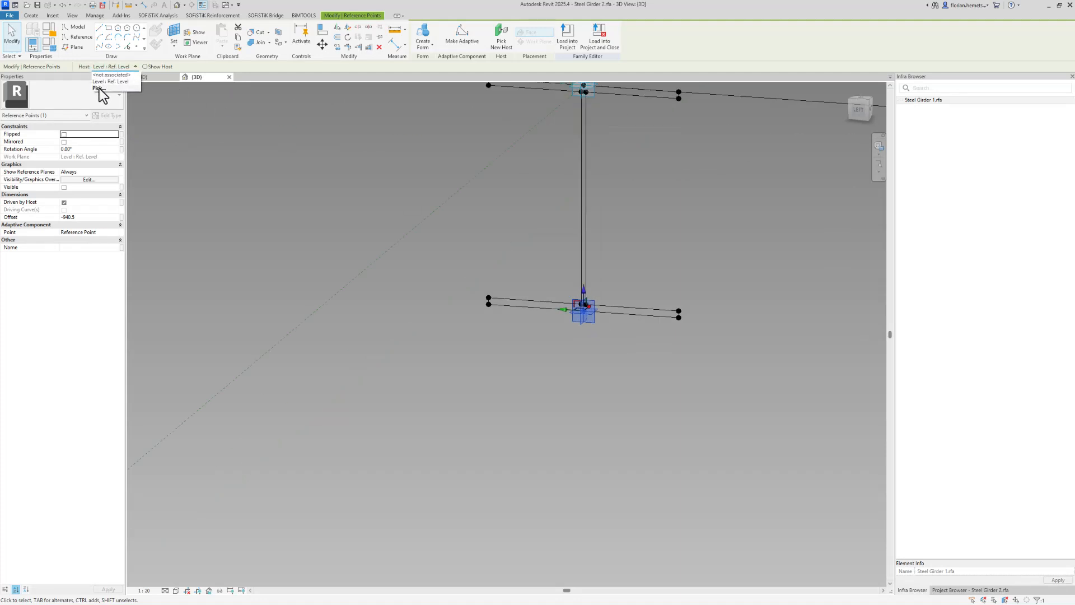
click(100, 89)
middle_drag(415, 173, 384, 324)
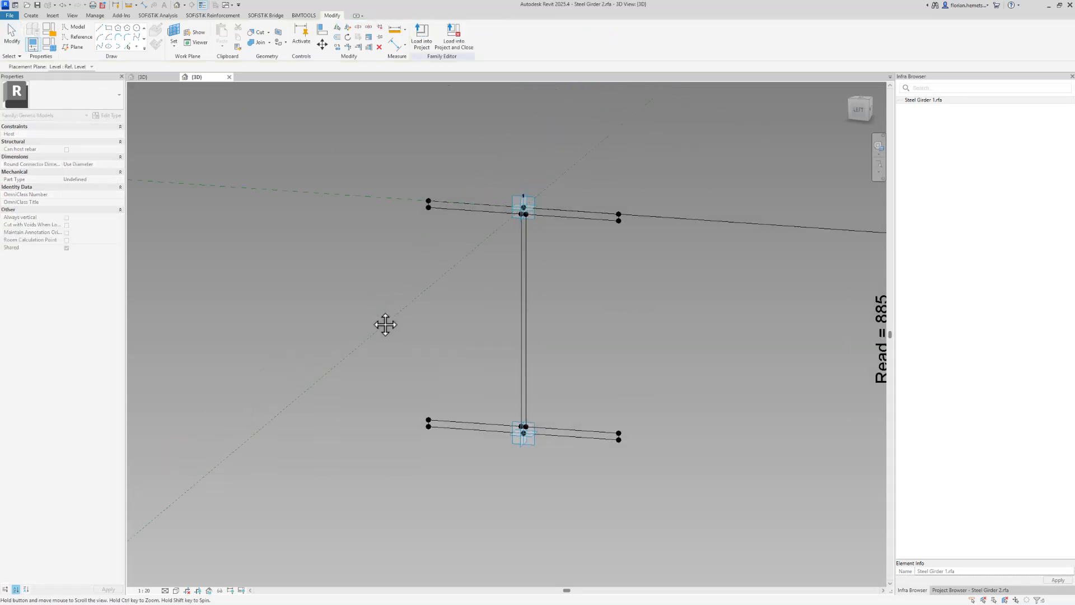
click(514, 220)
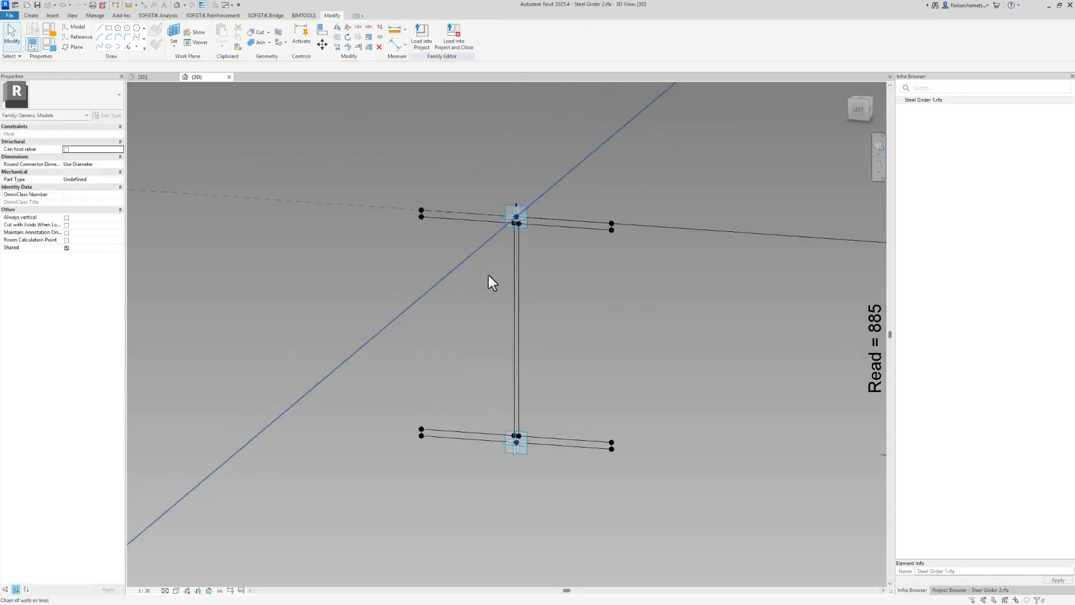
click(516, 444)
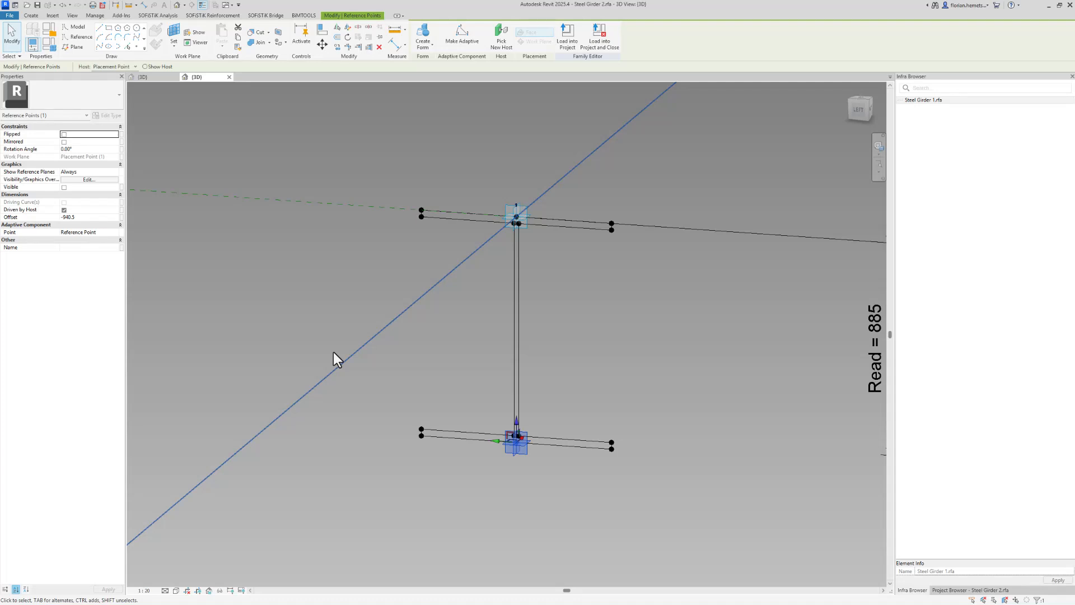
Associate the lower reference point's Offset with the Read parameter
click(122, 217)
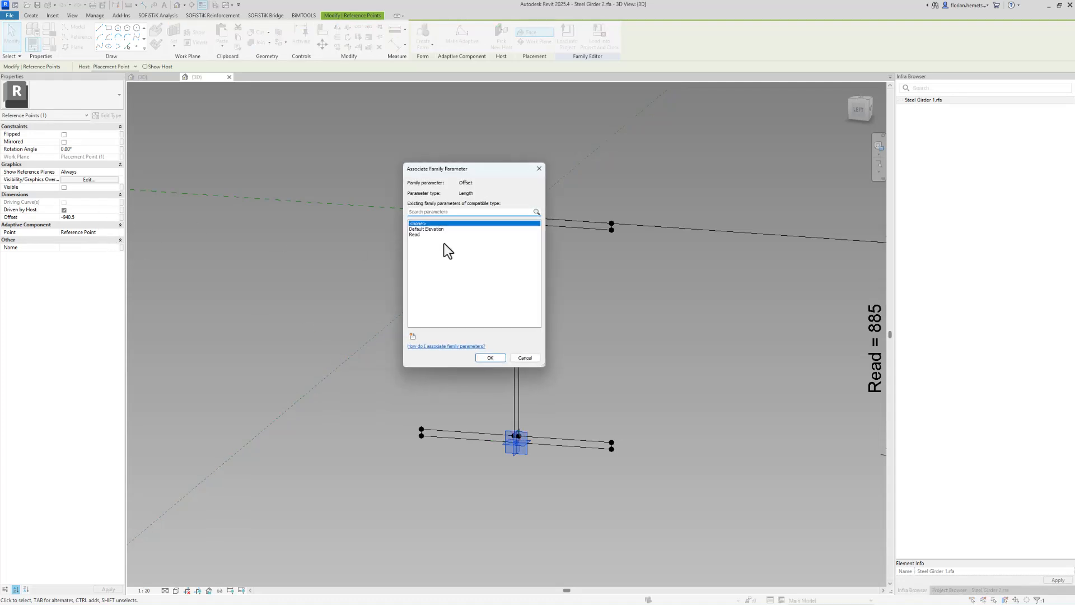
click(455, 234)
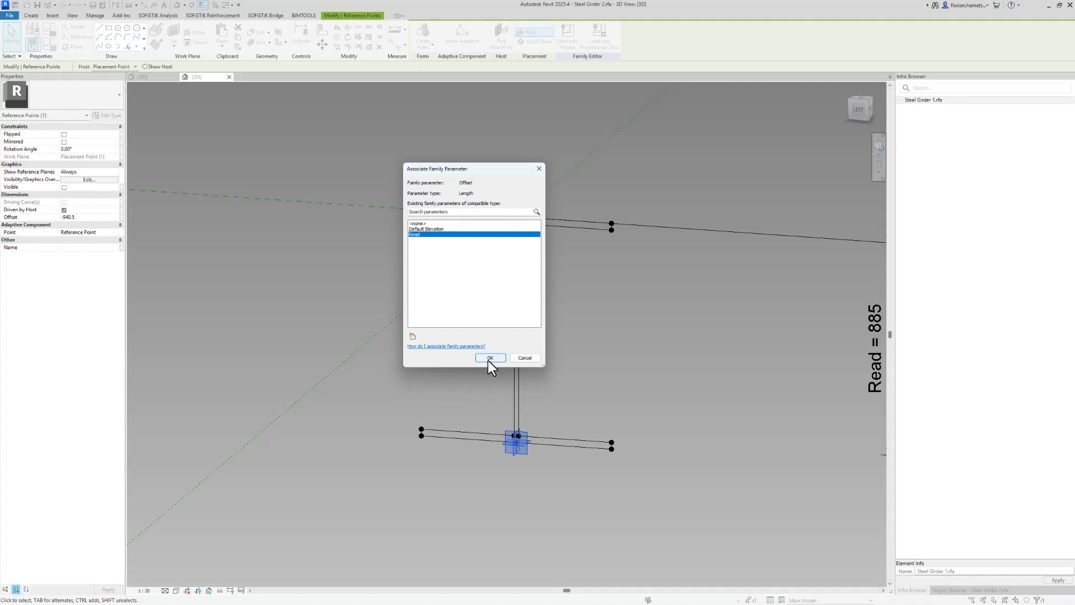
click(490, 357)
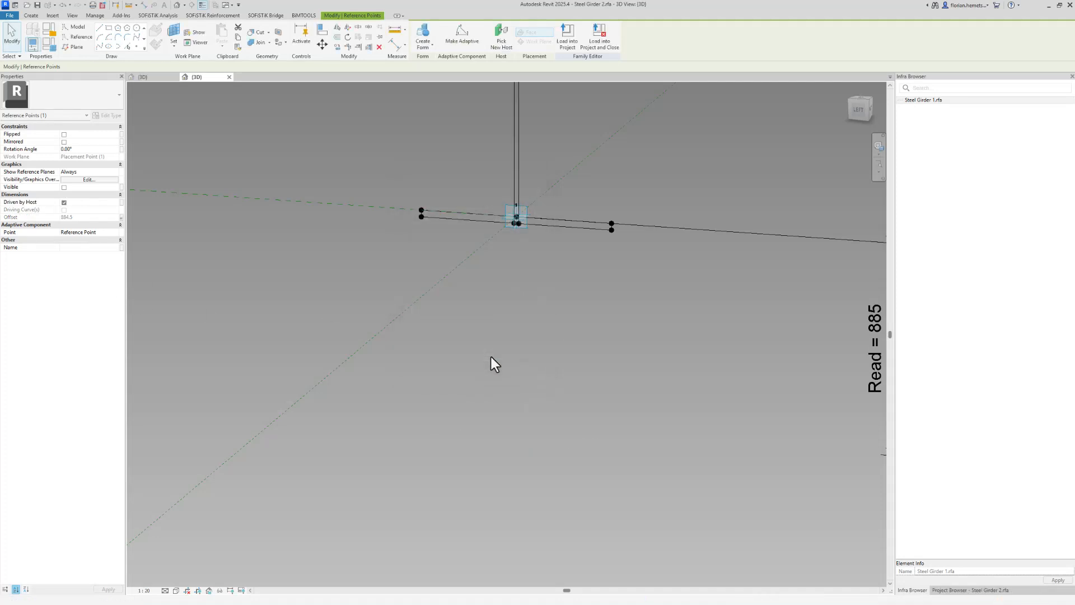
Make the Offset family parameter an instance parameter
scroll(381, 318, down, 2)
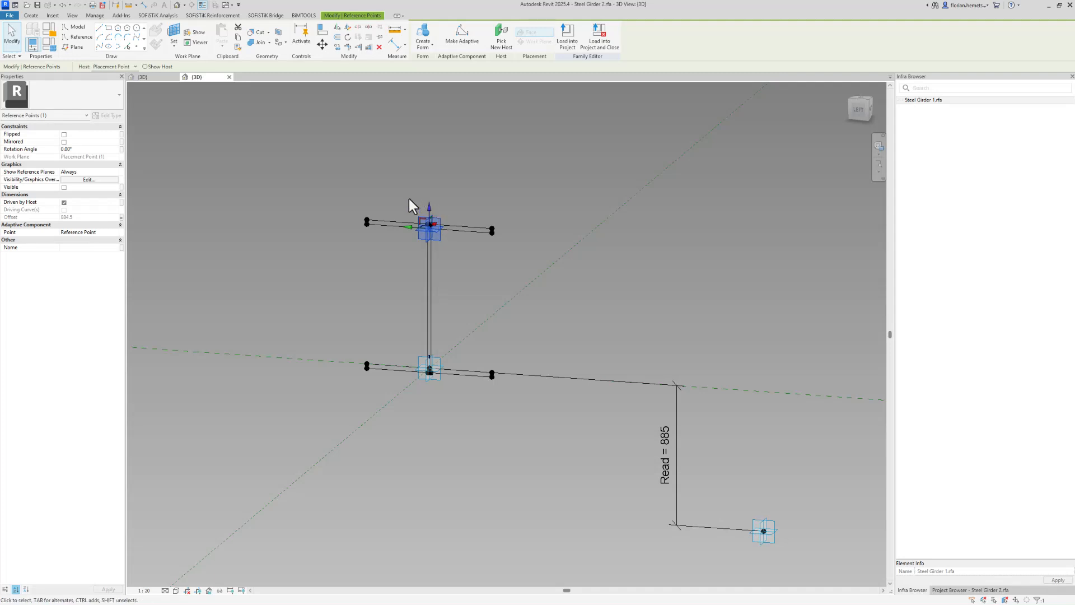
key(Tab)
click(54, 48)
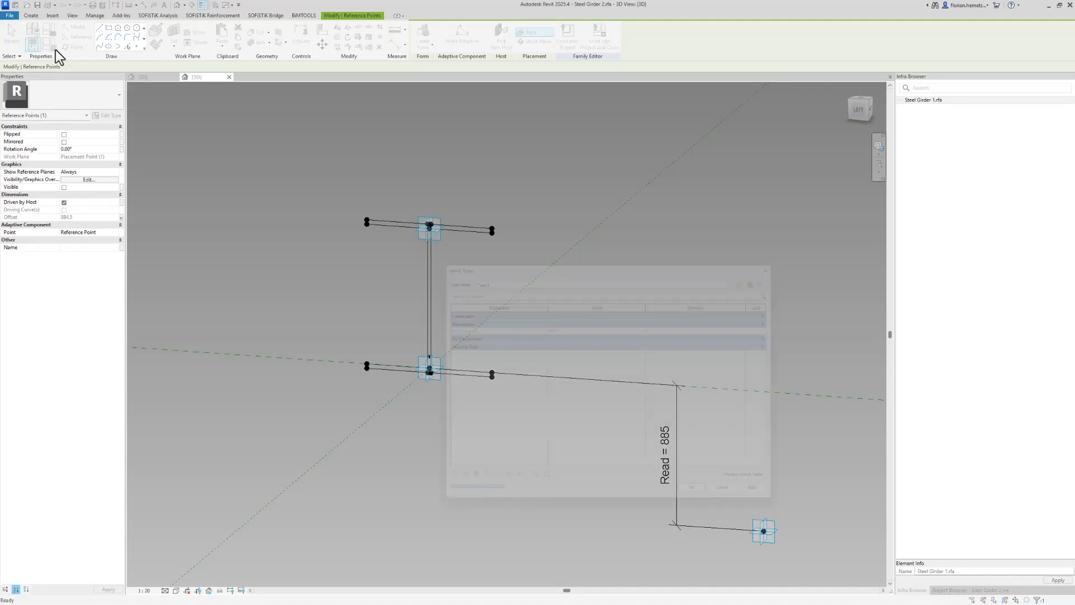
click(447, 489)
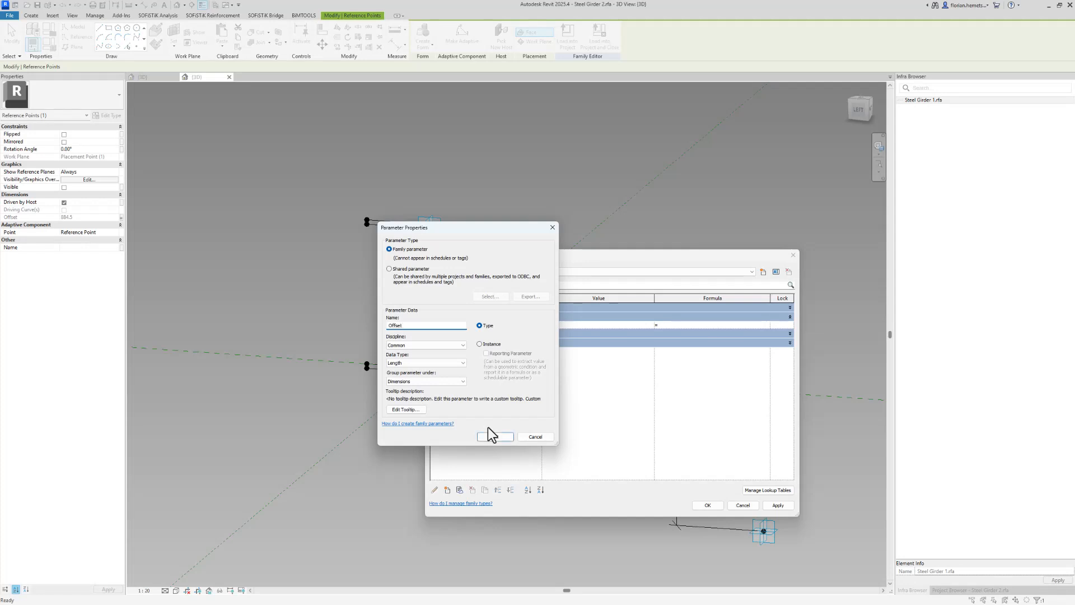
click(480, 344)
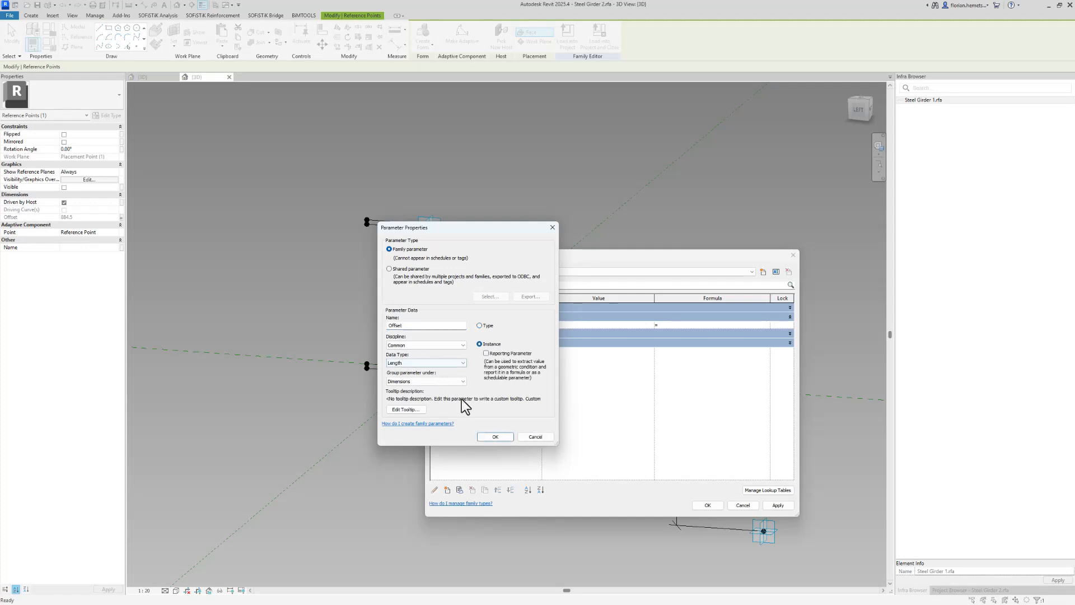
click(495, 437)
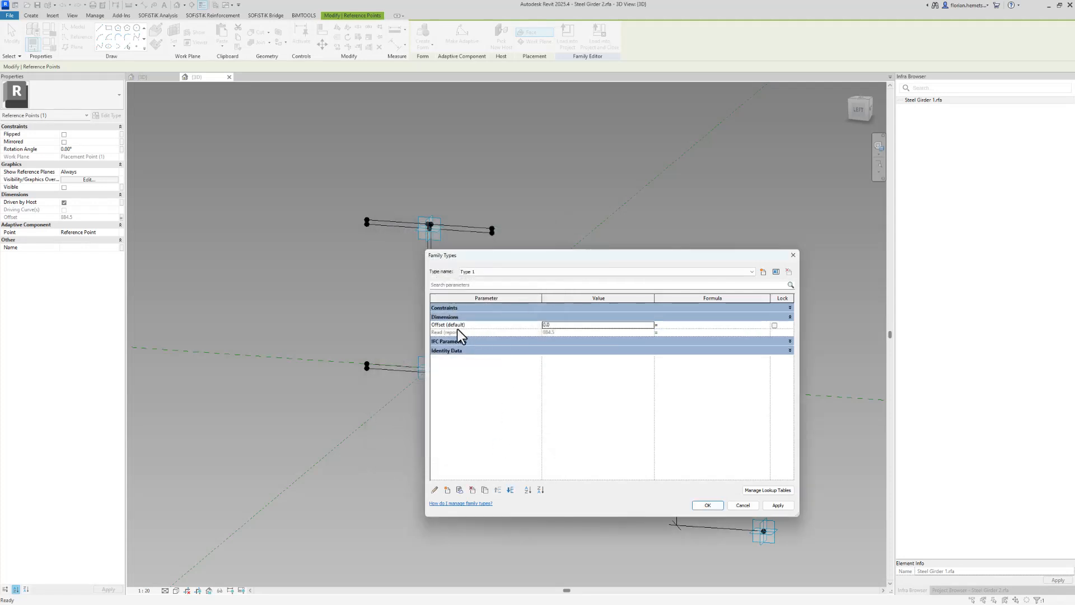
Set the Offset parameter's formula to -Read in Family Types
double_click(444, 332)
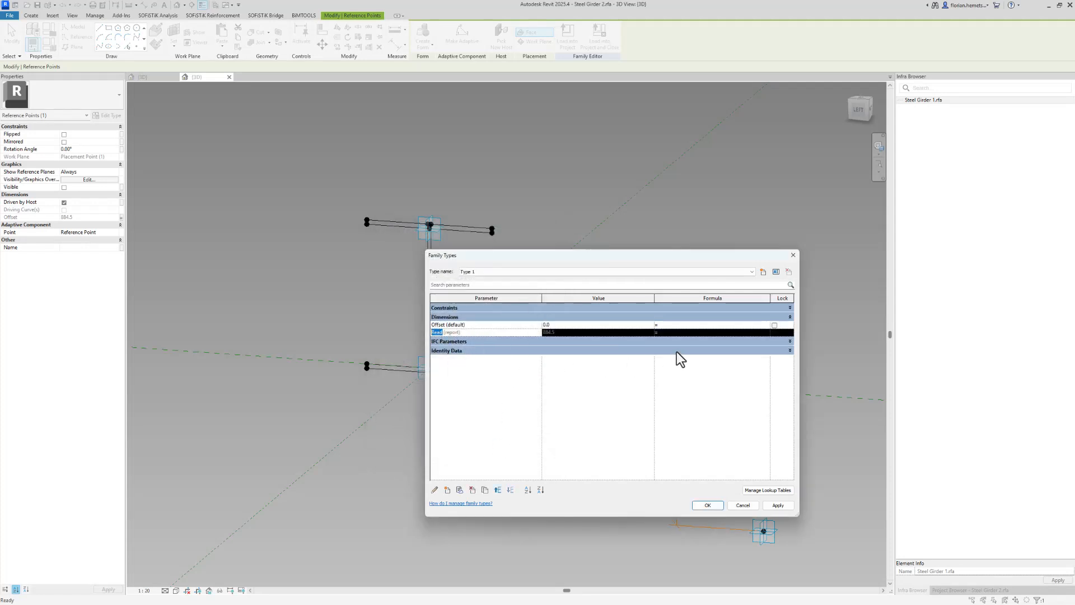
click(693, 325)
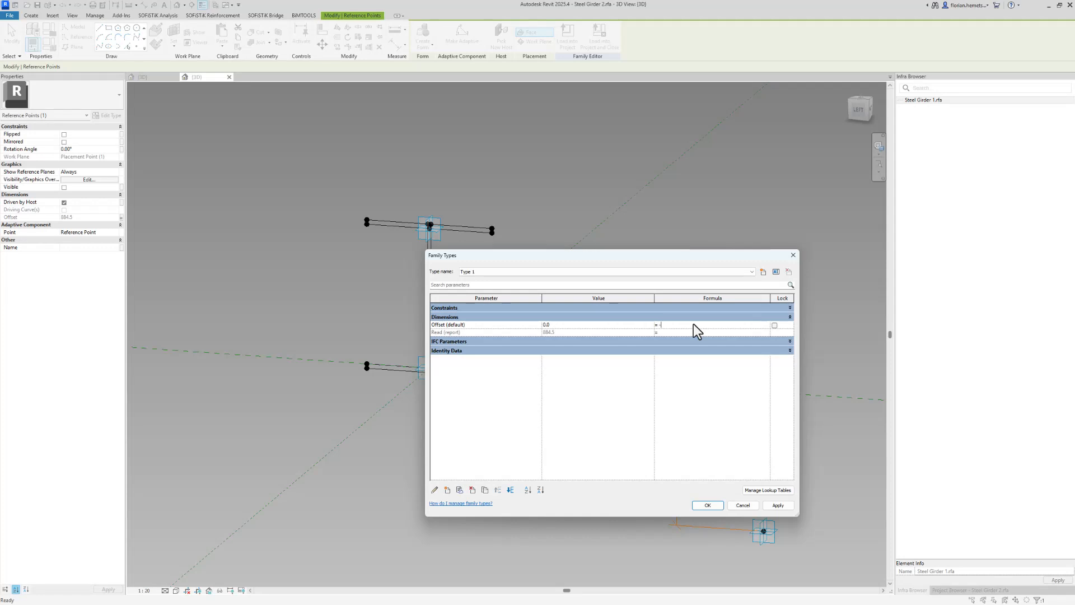
click(706, 505)
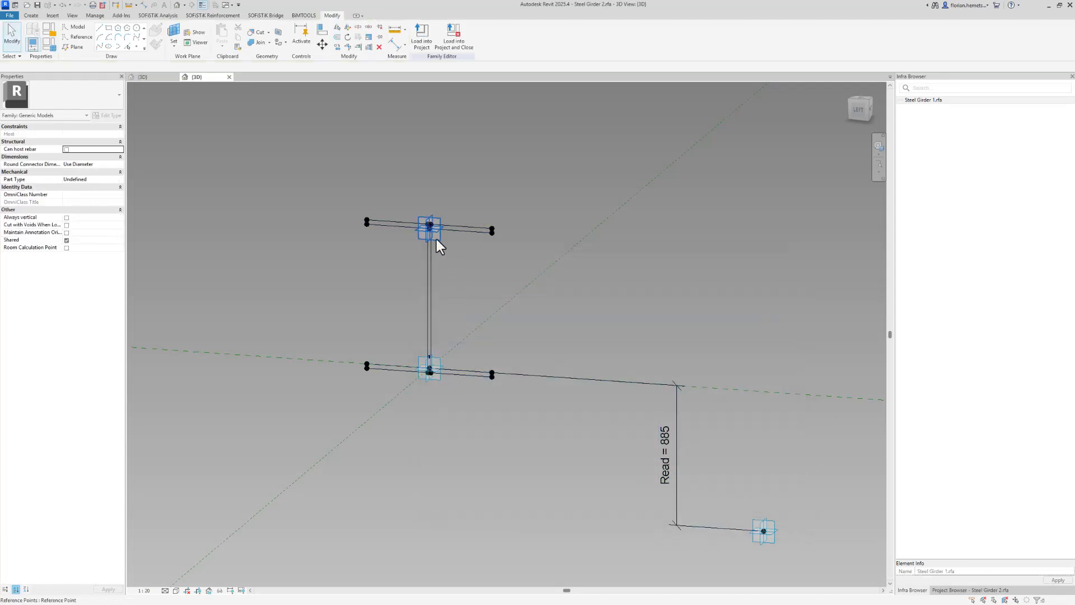
Associate the upper reference point's Offset with the Offset parameter
click(437, 238)
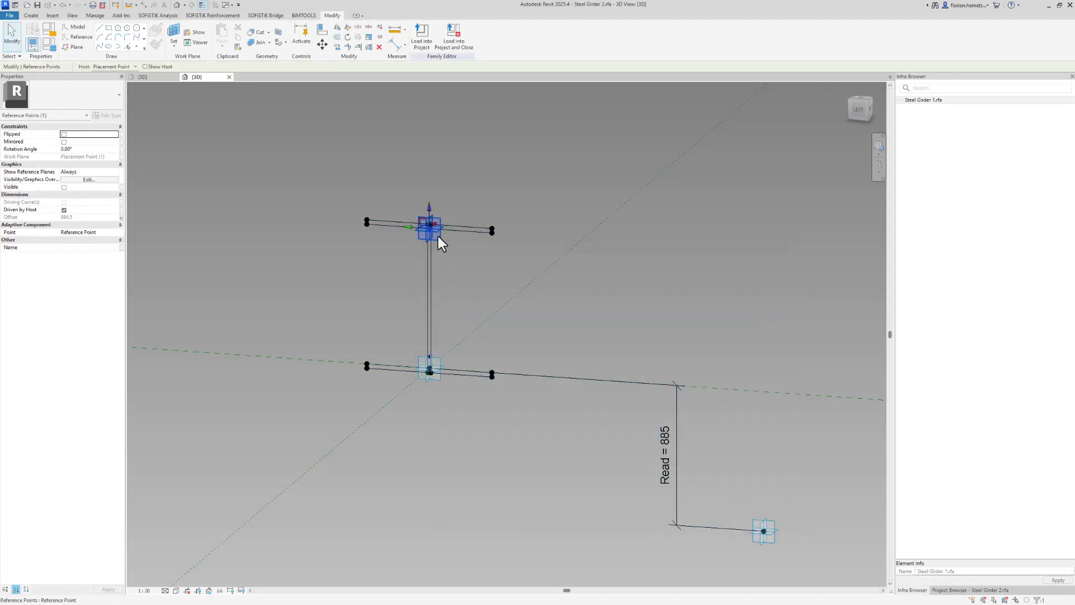
click(120, 217)
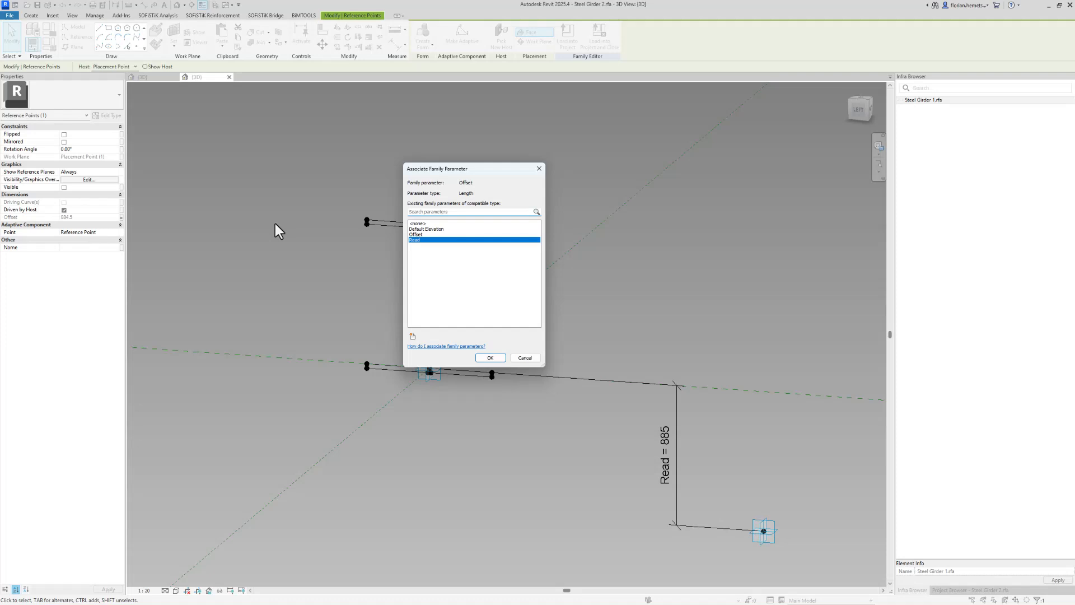
click(421, 234)
click(489, 357)
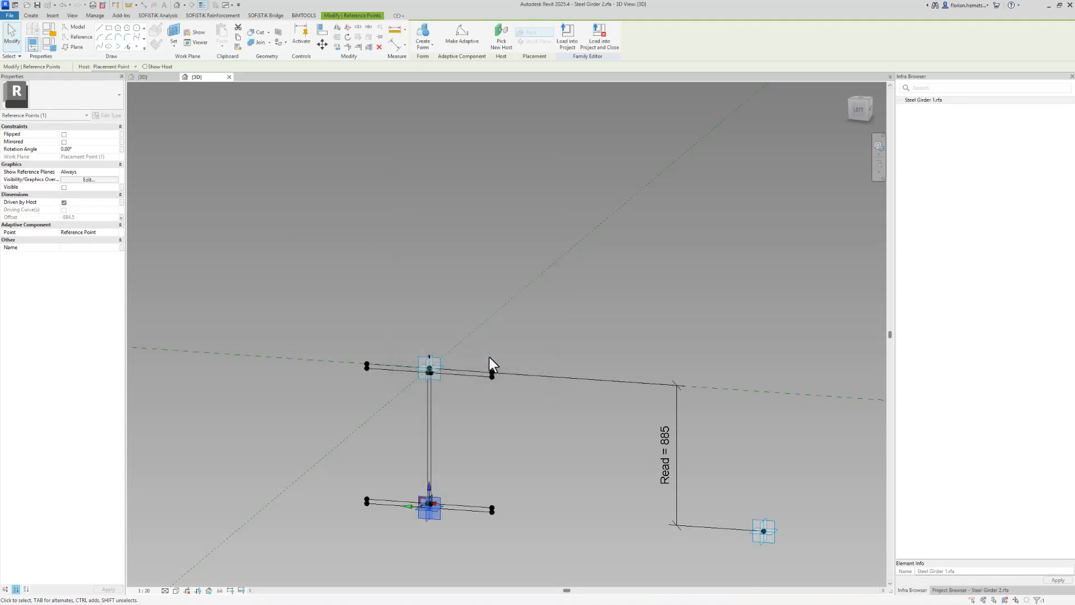
Drag the Vertical_Only handle point to flex-test the girder's vertical offset
click(762, 532)
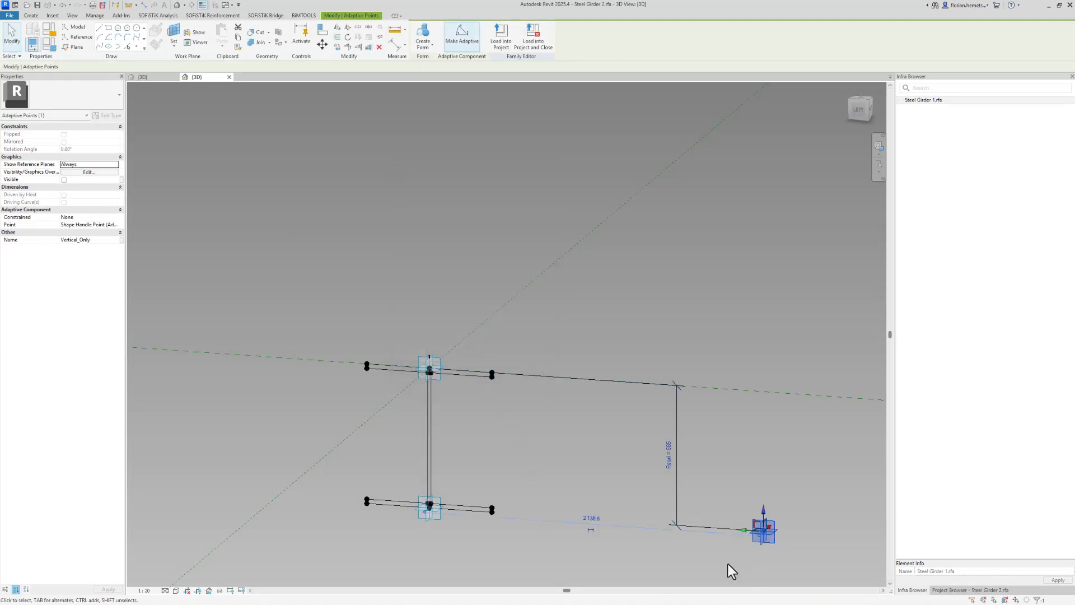
middle_drag(729, 569, 678, 459)
drag(698, 412, 611, 413)
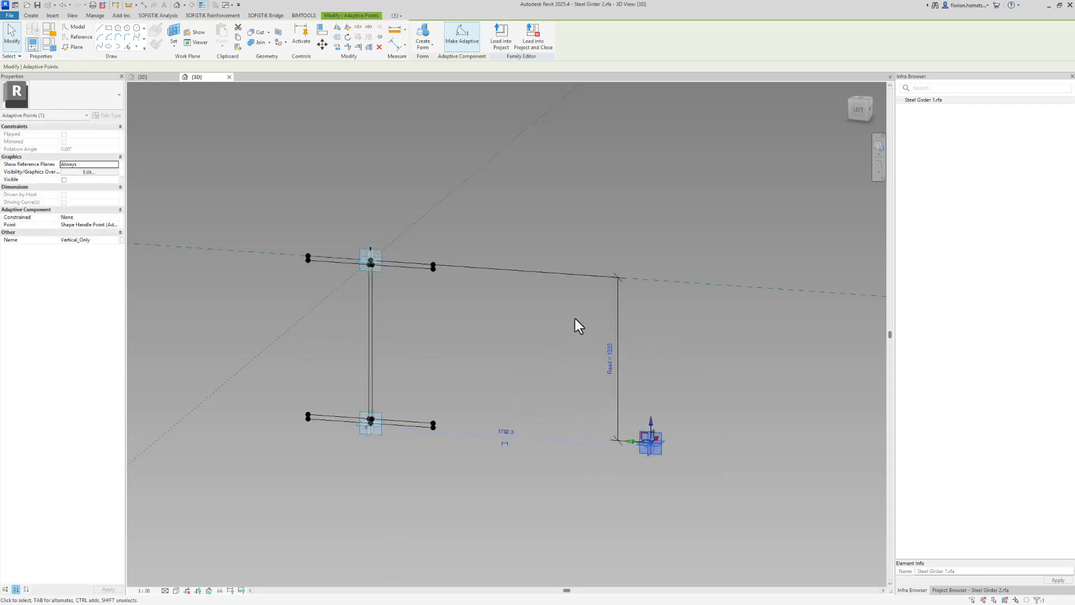
Load the family into the project and switch the girder component's profile family to Steel Girder 2 Type 1
click(504, 43)
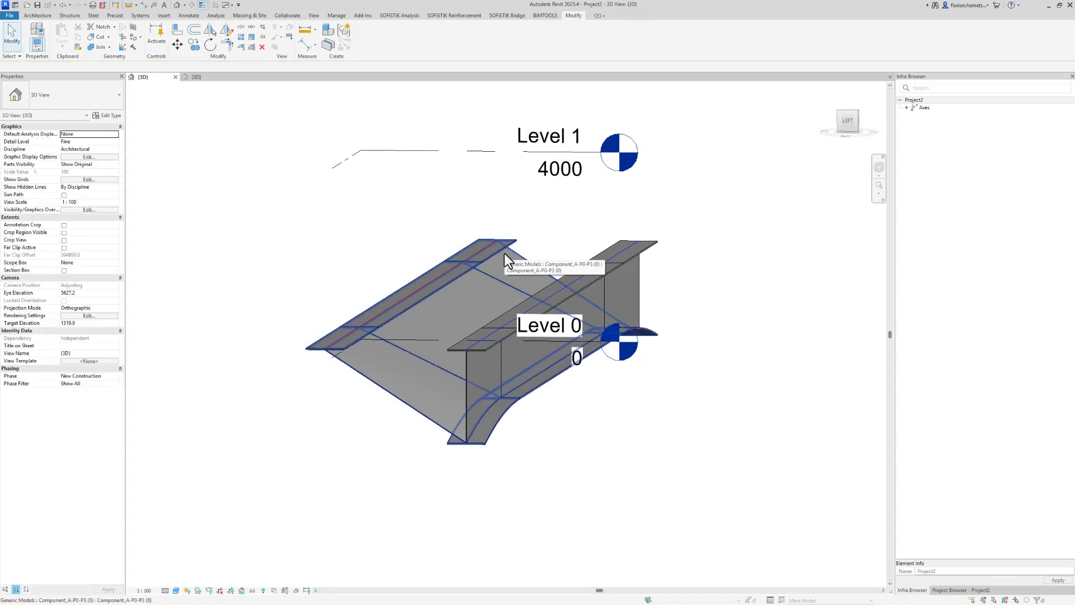
click(504, 253)
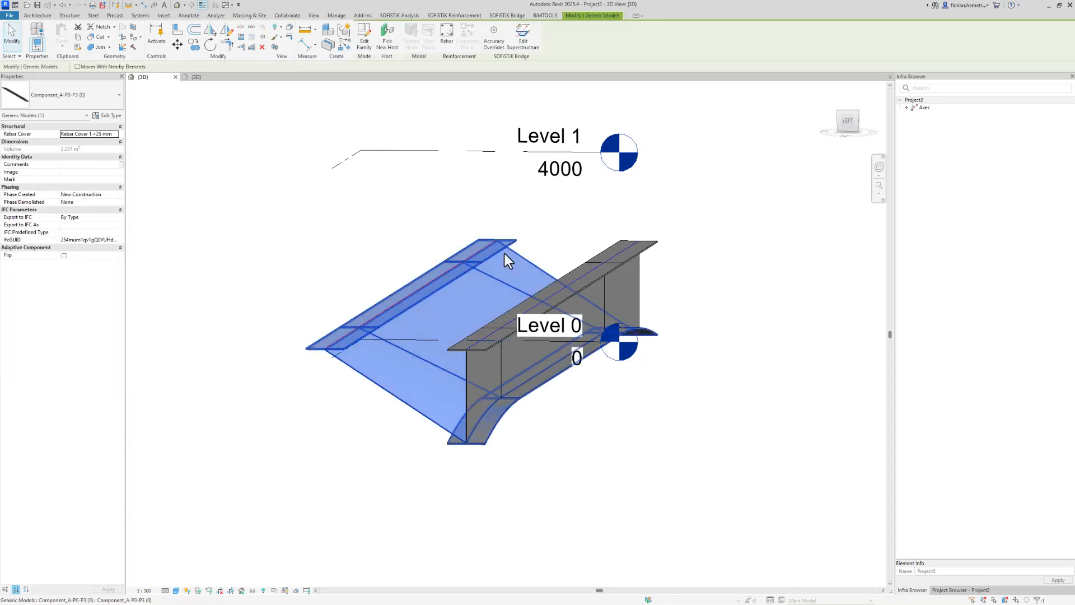
click(526, 48)
click(375, 54)
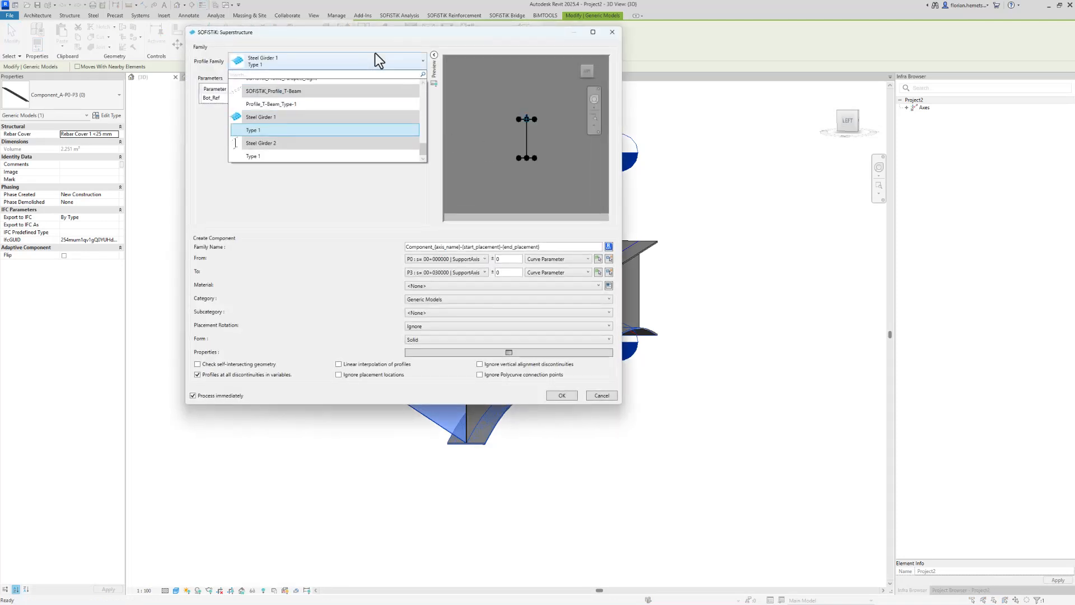
click(272, 156)
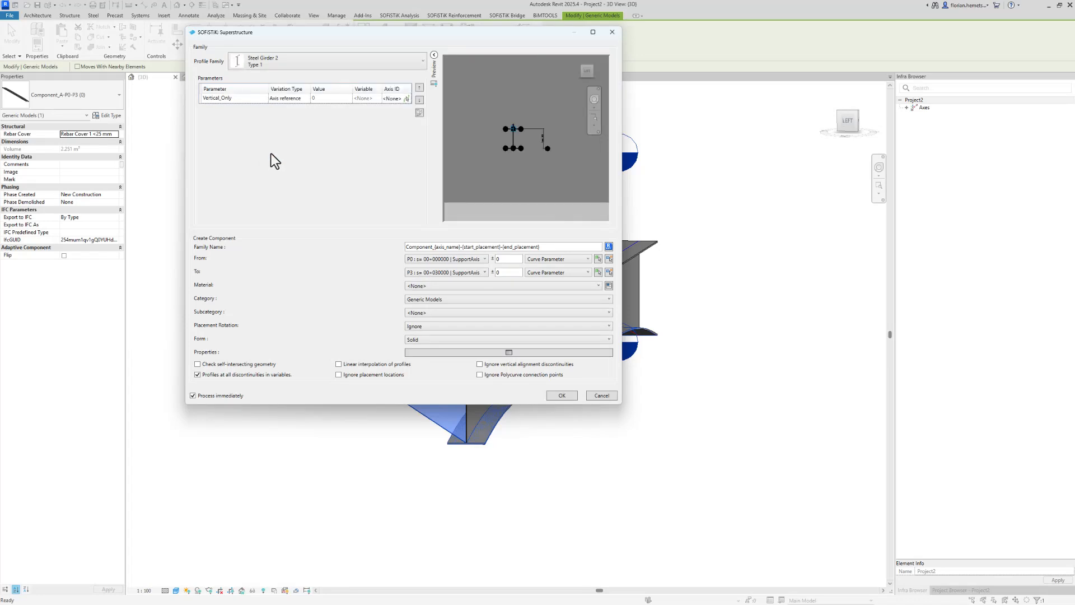
Assign axis A-Vertical to the Vertical_Only parameter and apply the superstructure edit
scroll(526, 139, up, 5)
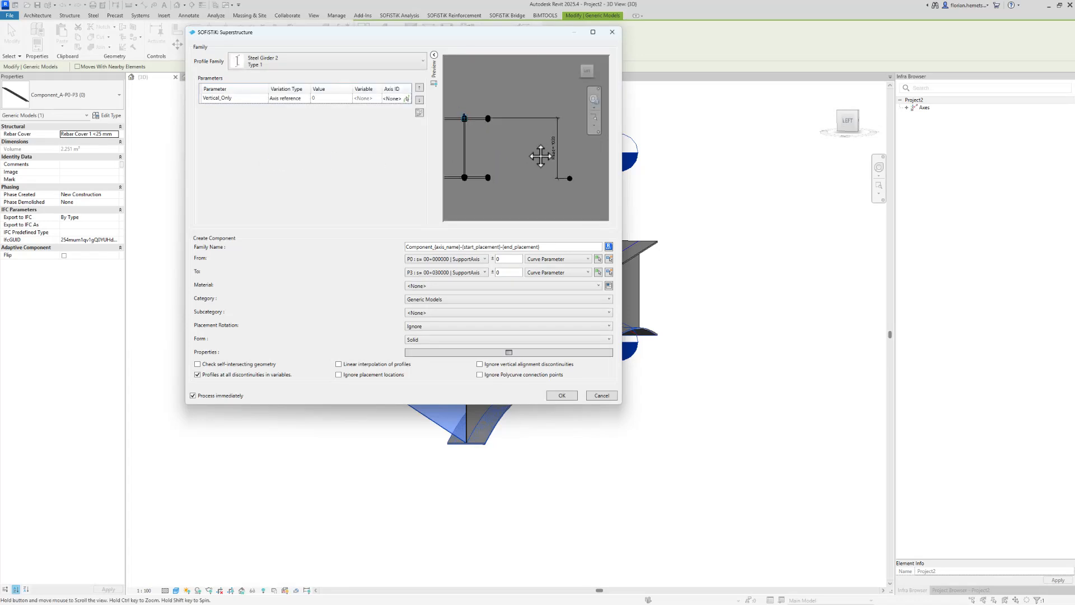
click(388, 99)
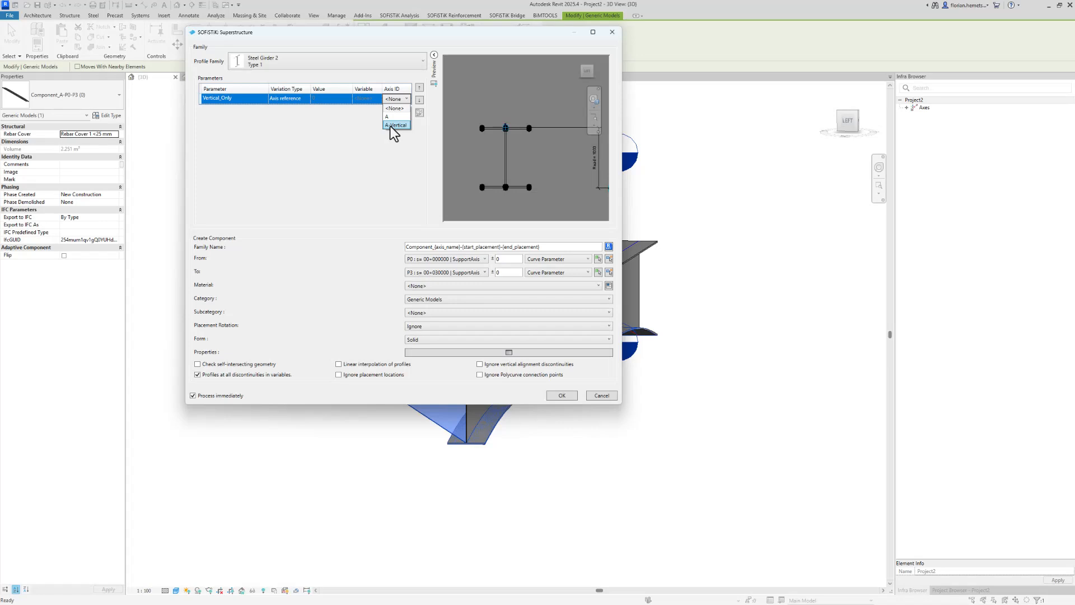
click(393, 125)
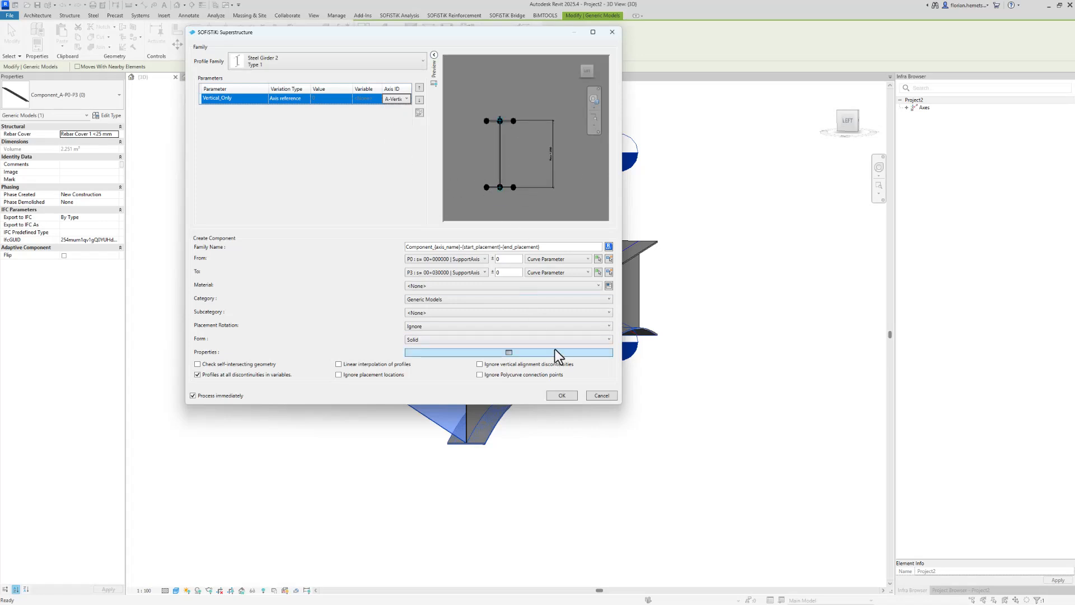
click(562, 396)
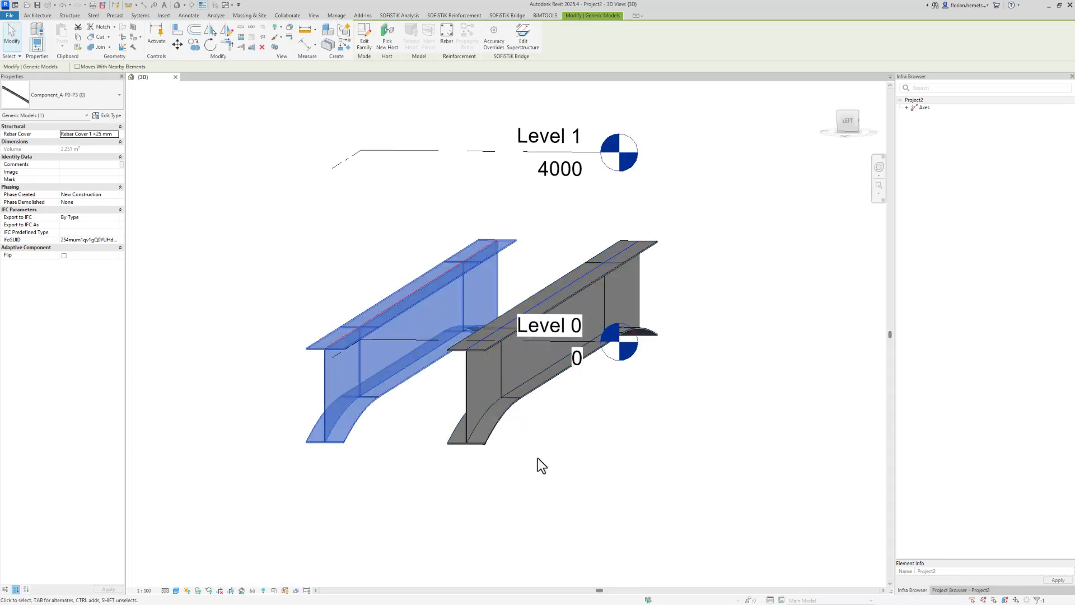
Orbit around the updated girders to inspect their shape
click(552, 476)
shift+middle_drag(552, 476, 423, 328)
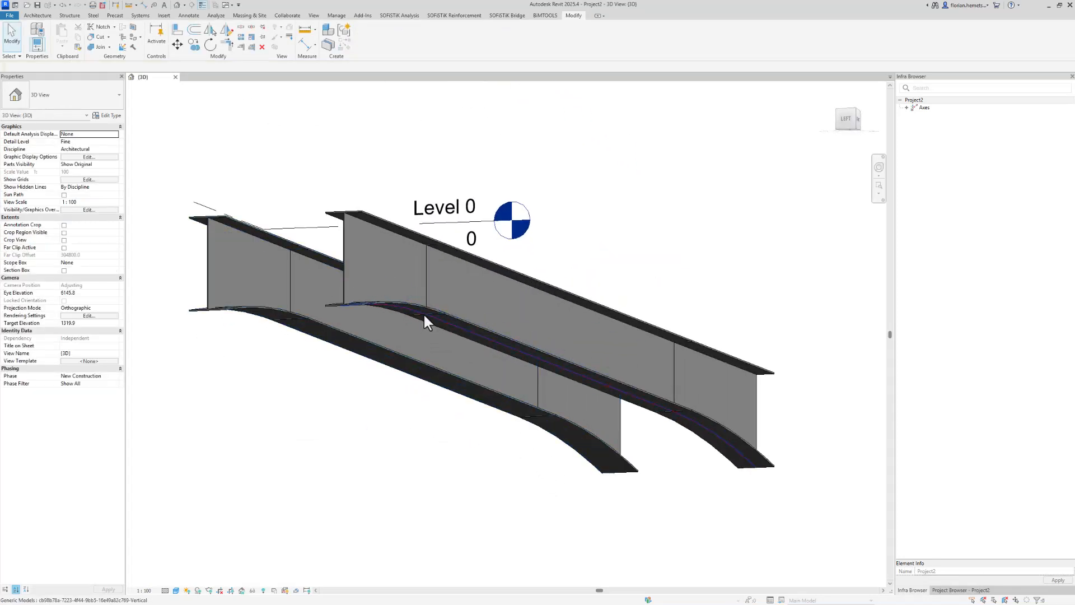
click(424, 314)
scroll(667, 421, down, 3)
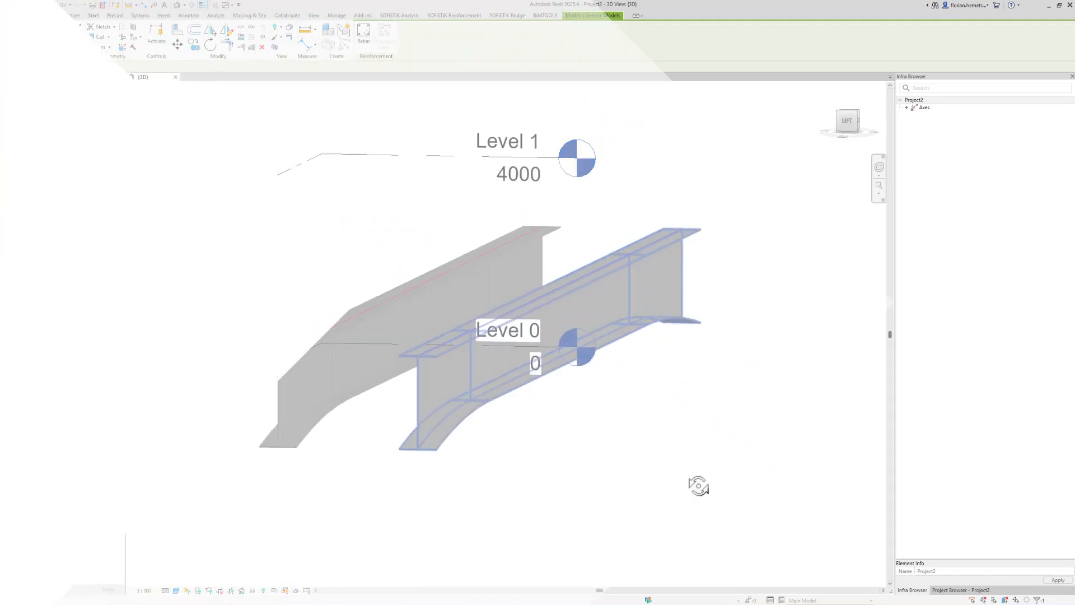